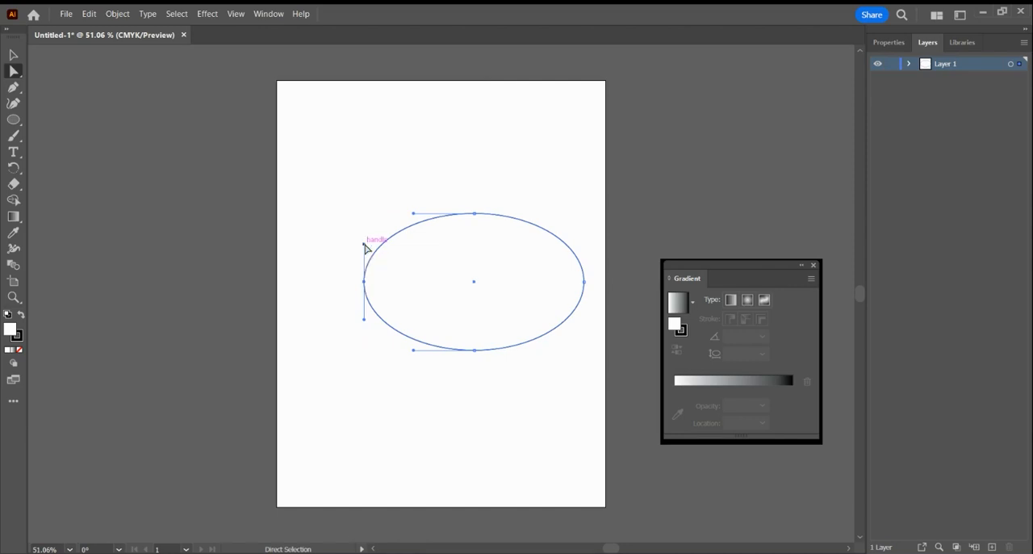
# Reshape the ellipse into a pointed eye shape by collapsing the direction handles of its two side anchor points.
pyautogui.moveTo(365, 245); pyautogui.dragTo(364, 280)
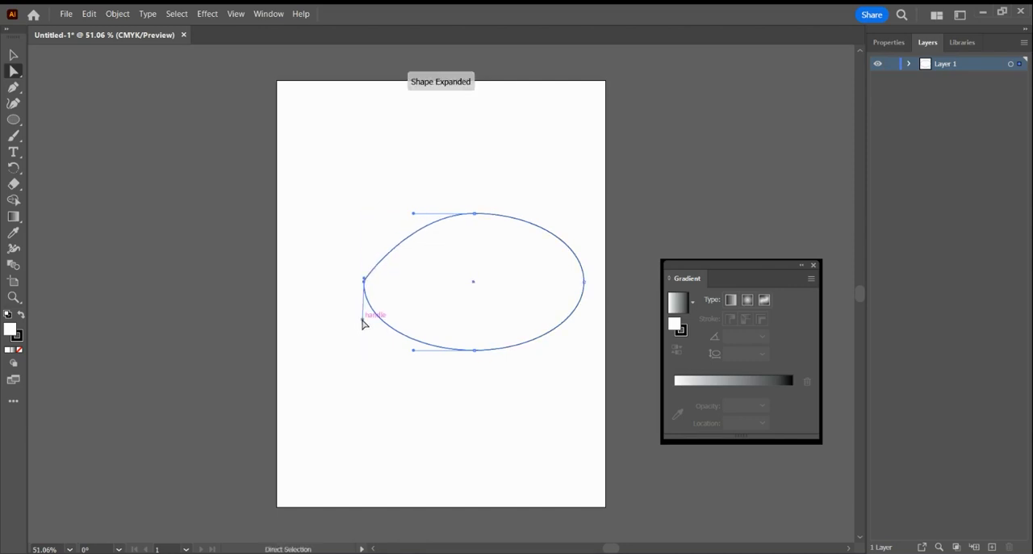
pyautogui.moveTo(363, 323); pyautogui.dragTo(364, 284)
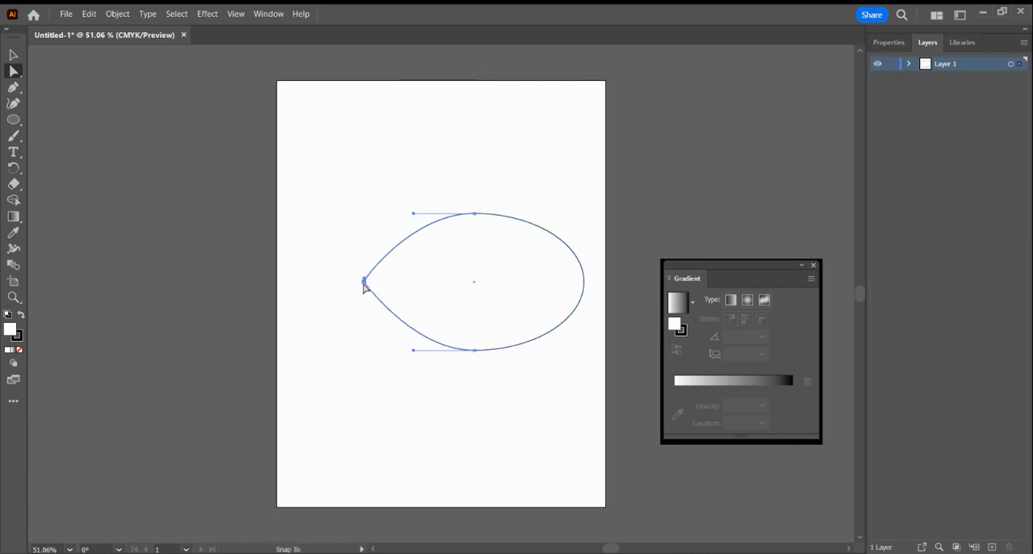
pyautogui.click(584, 282)
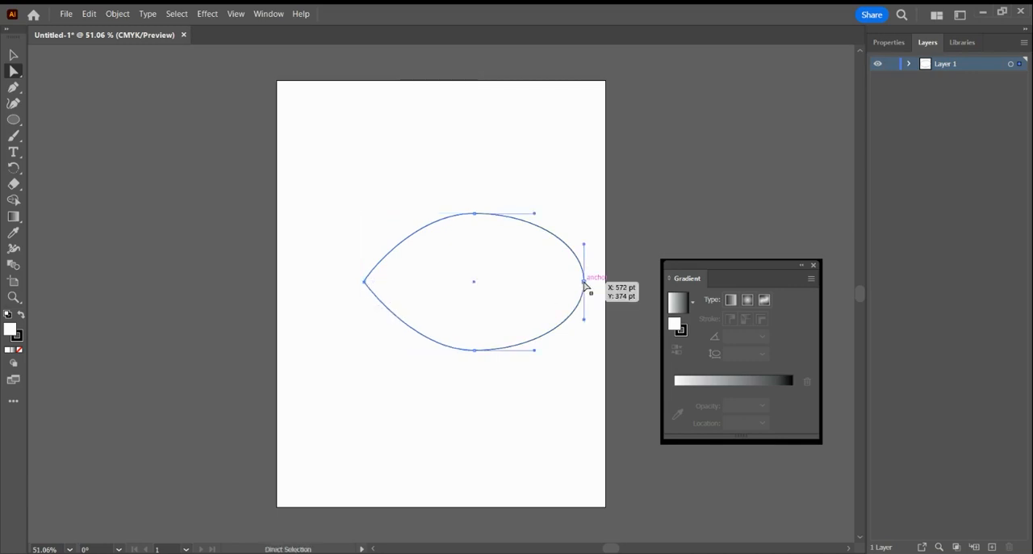
pyautogui.moveTo(584, 244); pyautogui.dragTo(584, 287)
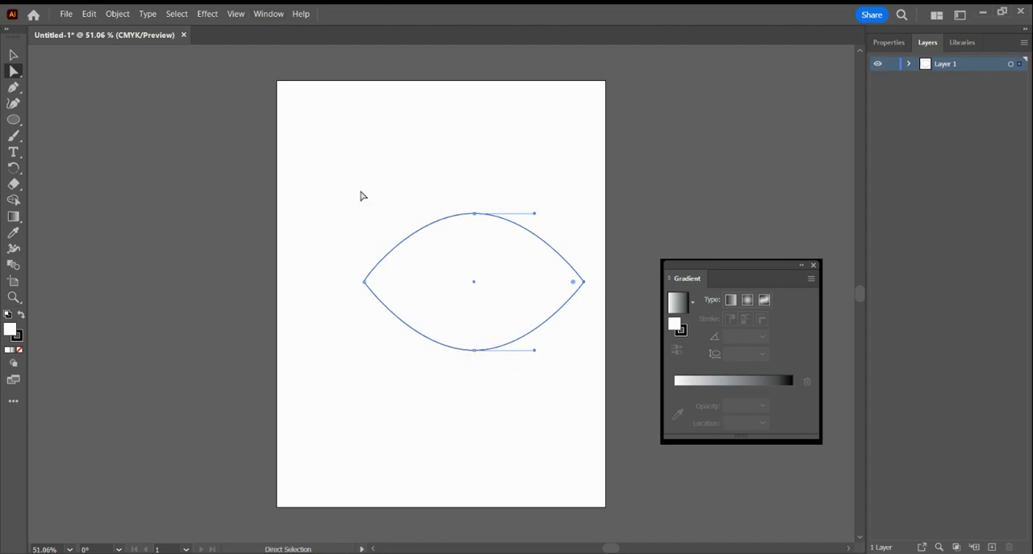
# Fill the eye shape with a white-to-black gradient and set its type to radial.
pyautogui.click(679, 302)
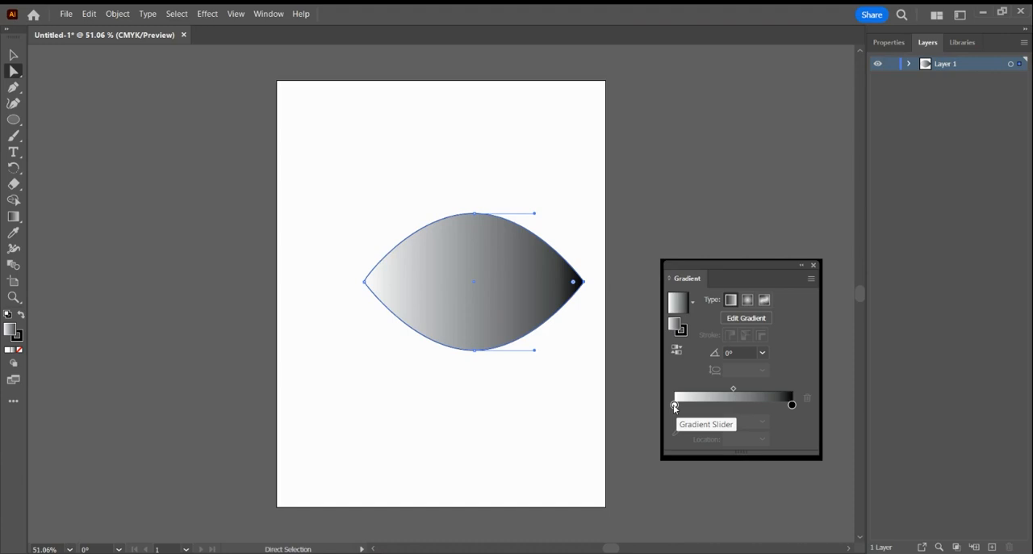
pyautogui.doubleClick(792, 405)
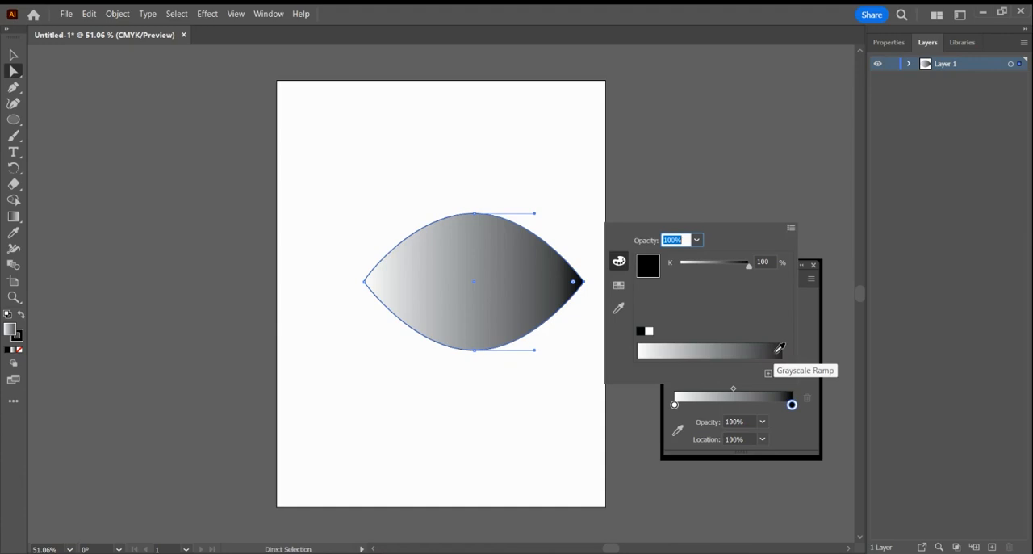
pyautogui.click(791, 405)
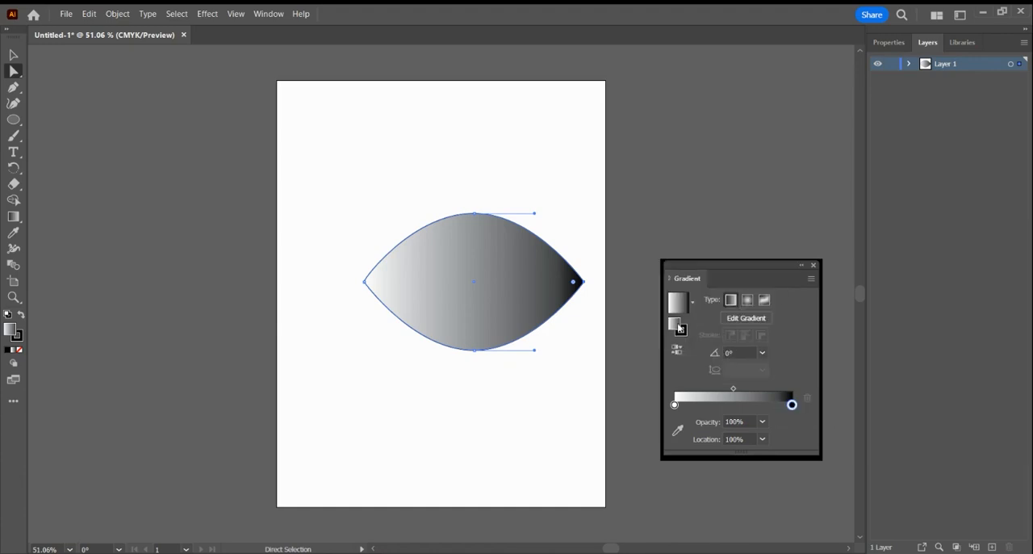
pyautogui.click(748, 301)
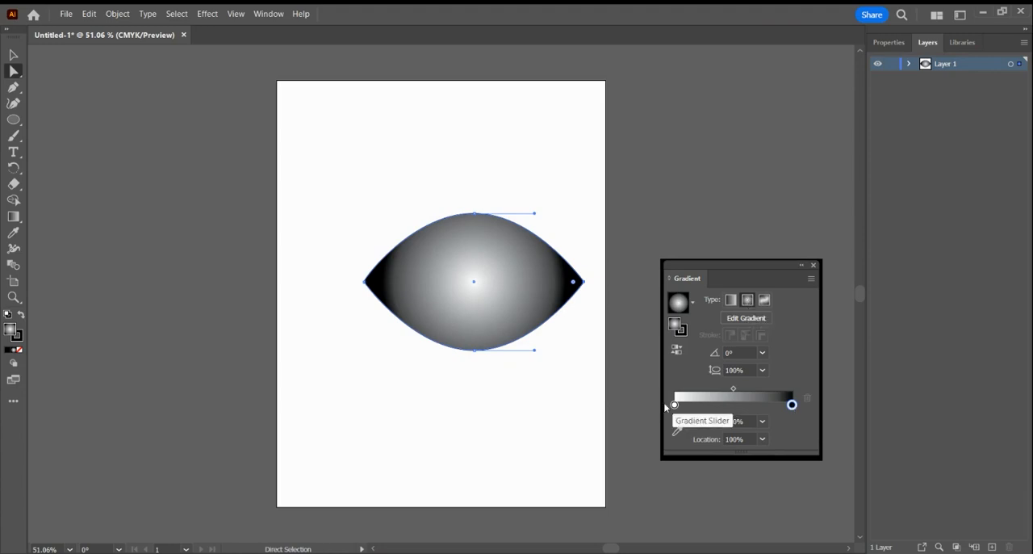
# Recolour the radial gradient's outer colour stop medium grey, at location 100%.
pyautogui.doubleClick(792, 404)
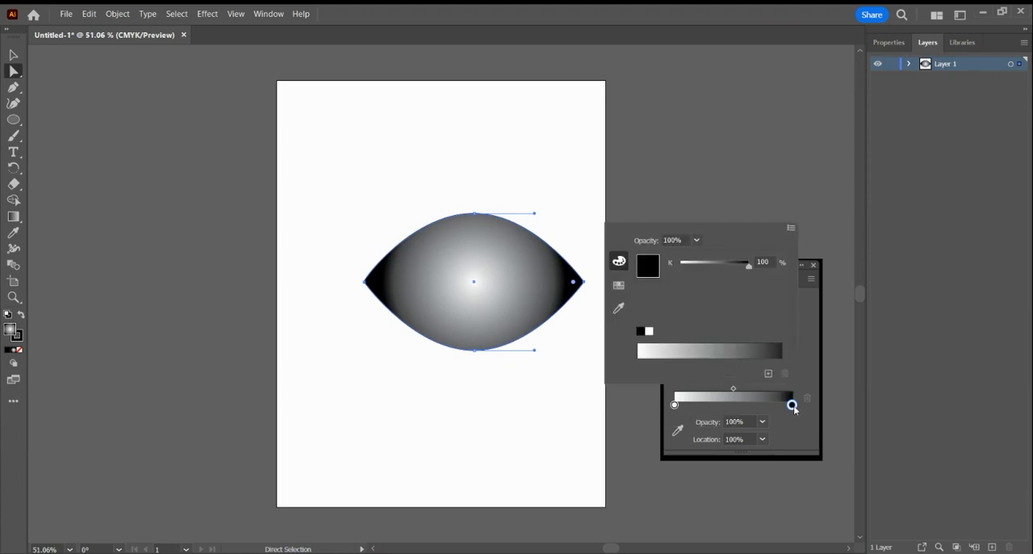
pyautogui.click(761, 346)
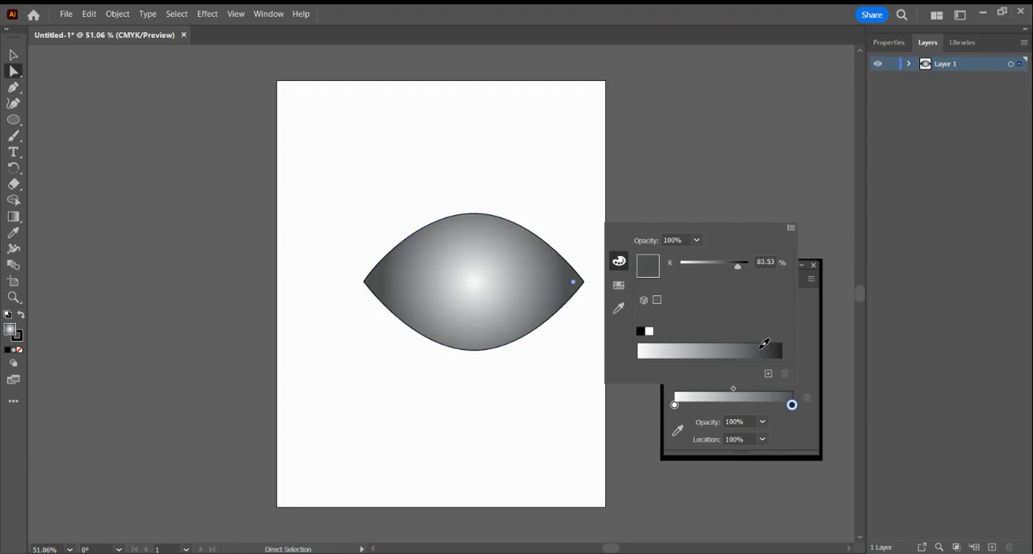
pyautogui.moveTo(763, 344); pyautogui.dragTo(729, 345)
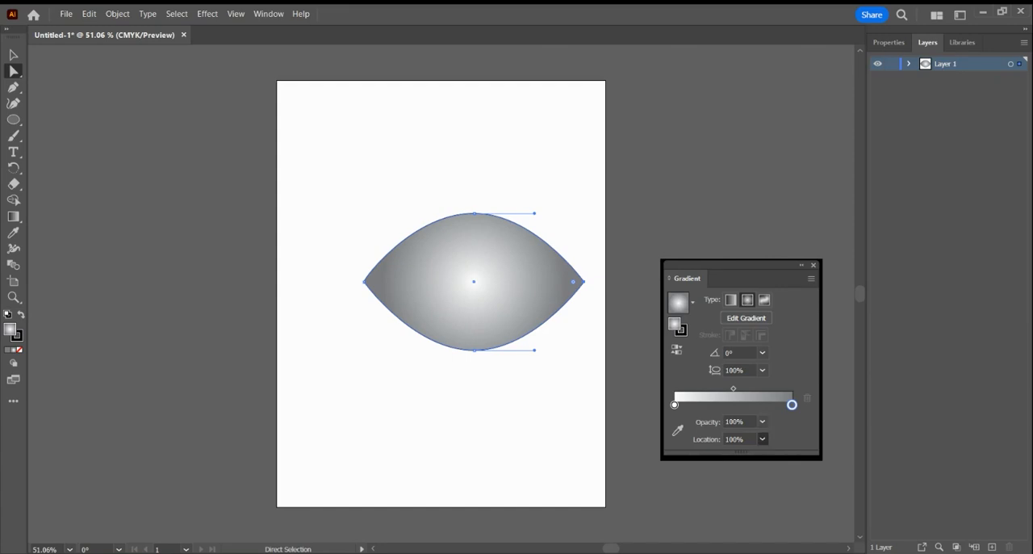
pyautogui.moveTo(792, 404); pyautogui.dragTo(769, 404)
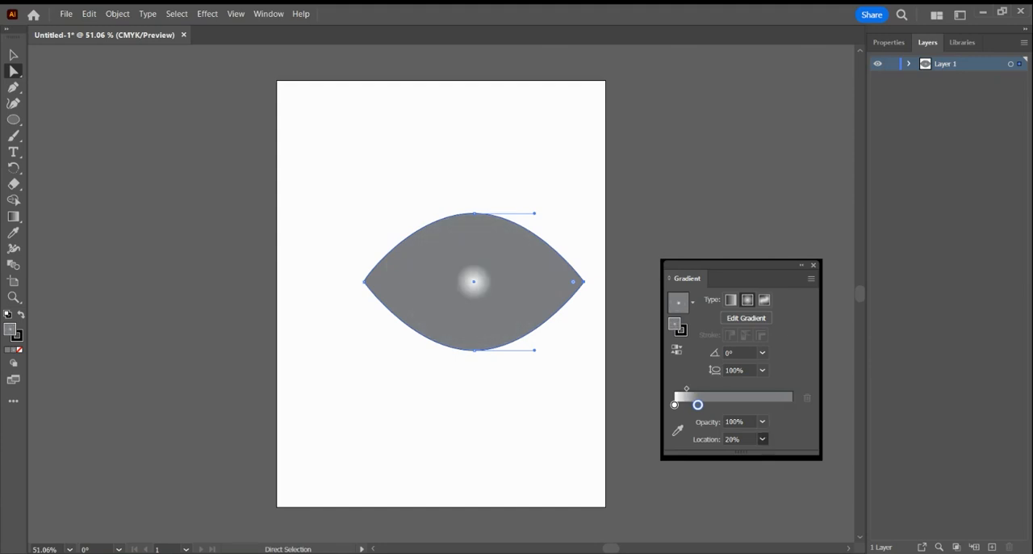
pyautogui.click(784, 425)
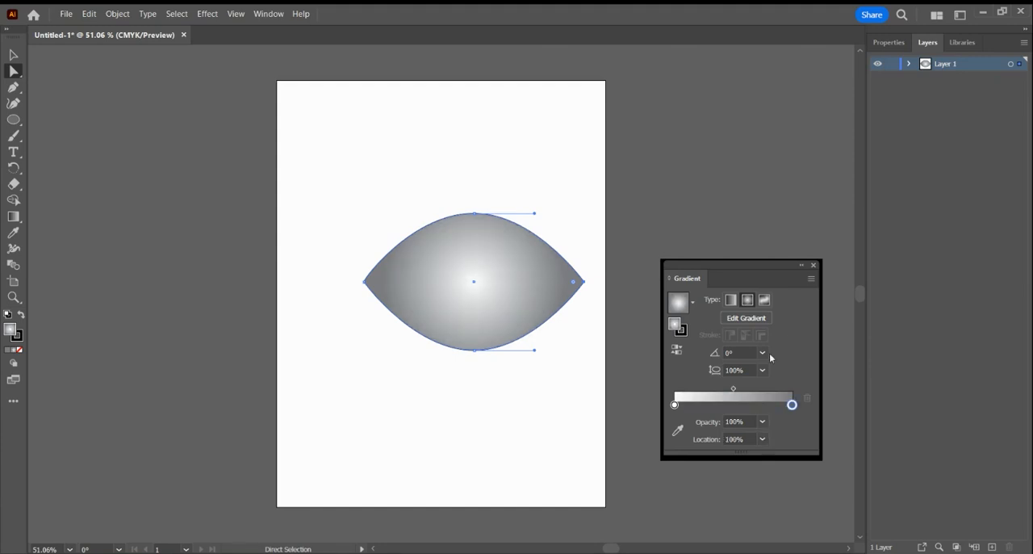
# Move the gradient's white stop to about 42% and add another white stop at about 3% with K 0%.
pyautogui.moveTo(676, 405); pyautogui.dragTo(743, 416)
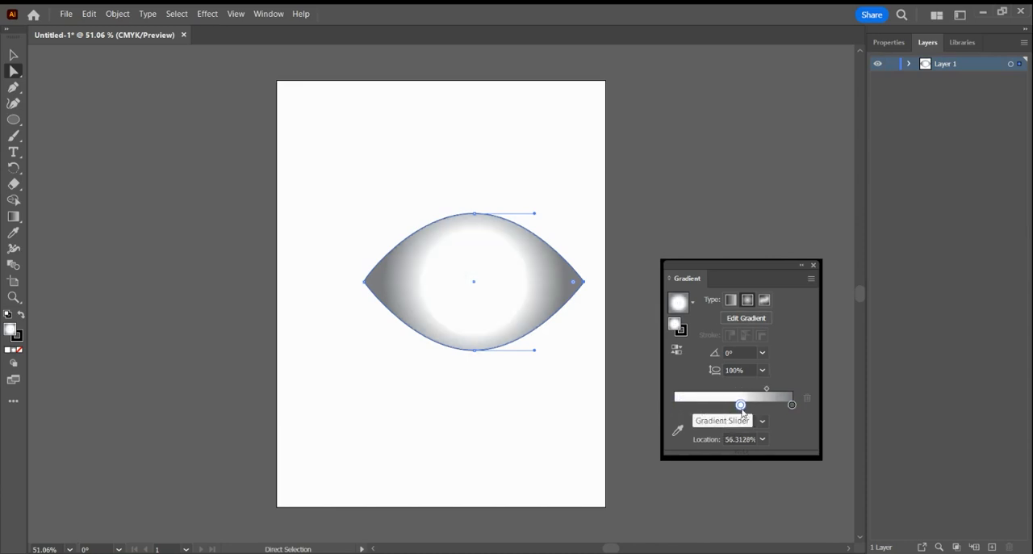
pyautogui.moveTo(741, 406); pyautogui.dragTo(725, 410)
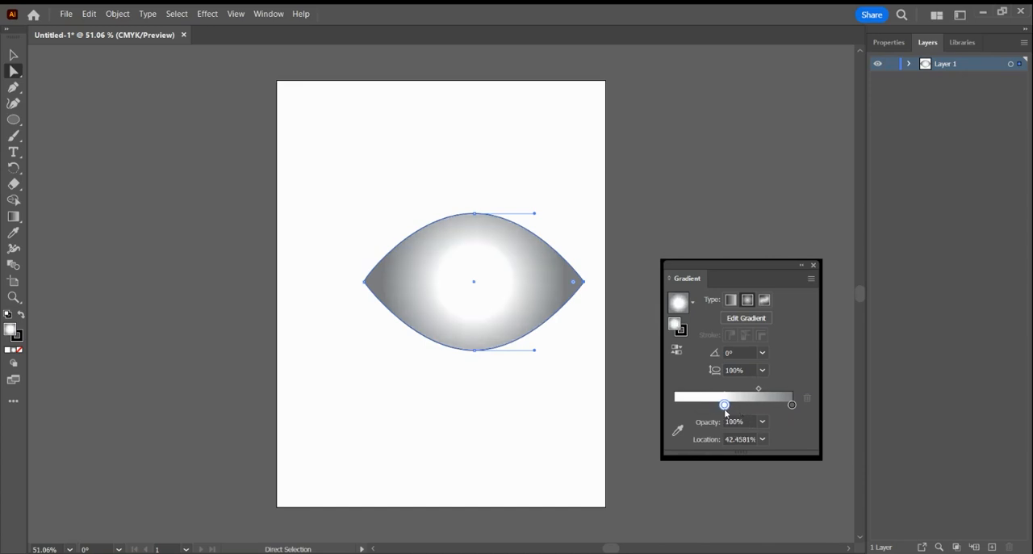
pyautogui.click(678, 405)
pyautogui.doubleClick(678, 404)
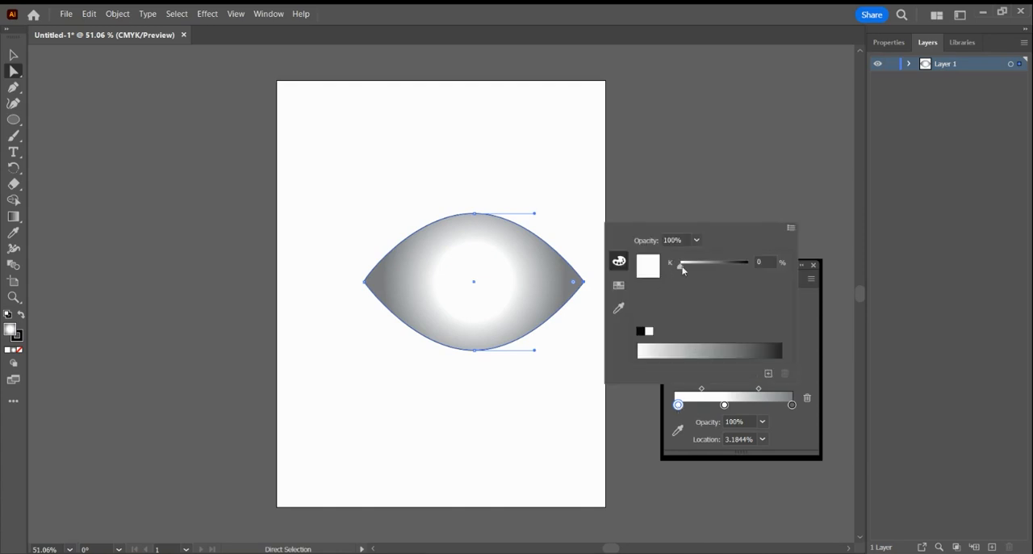
pyautogui.moveTo(683, 268); pyautogui.dragTo(646, 270)
pyautogui.click(725, 405)
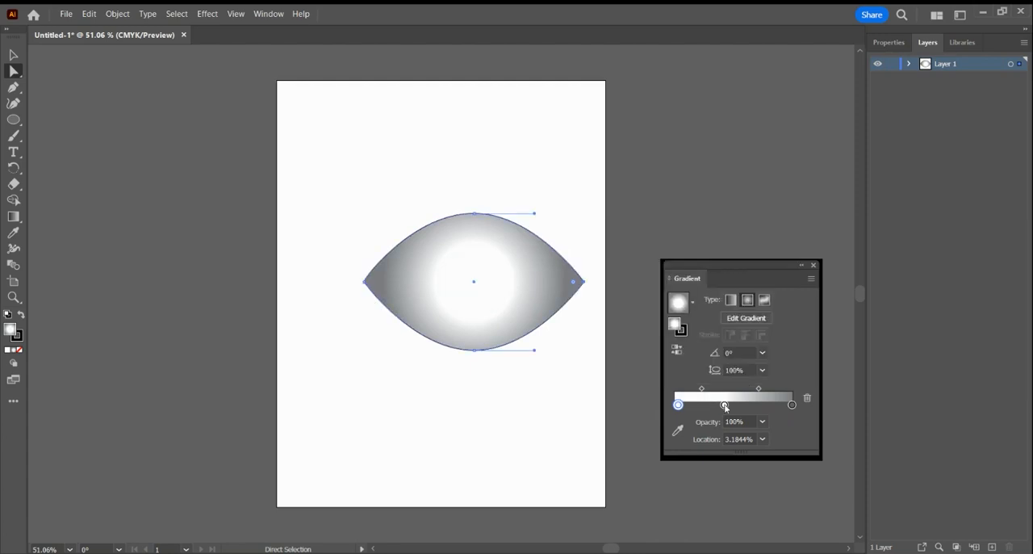
# Set the gradient's middle colour stop to a light grey with K 11.37%.
pyautogui.click(725, 405)
pyautogui.doubleClick(725, 405)
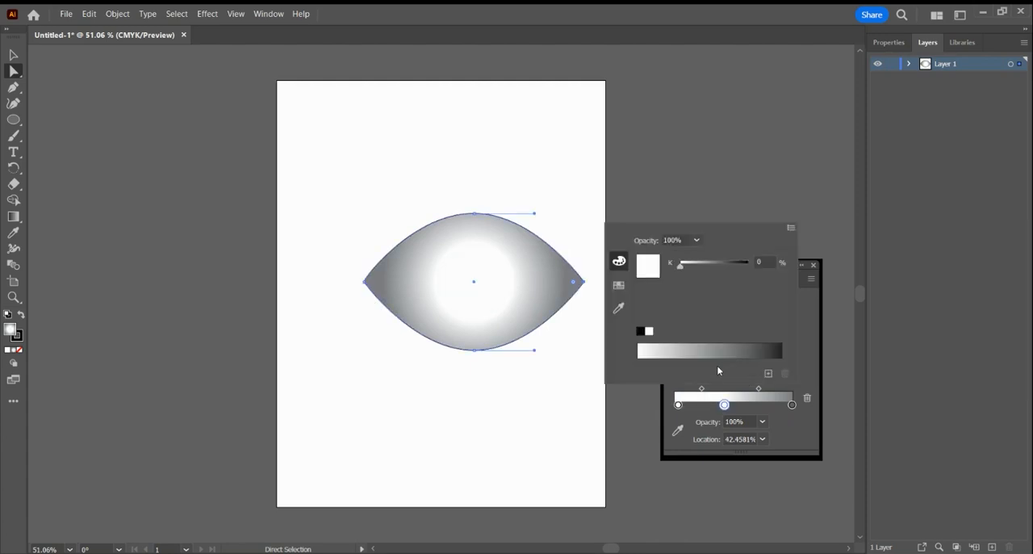
pyautogui.moveTo(661, 349)
pyautogui.mouseDown()
pyautogui.moveTo(653, 345)
pyautogui.moveTo(670, 348)
pyautogui.moveTo(648, 350)
pyautogui.moveTo(658, 350)
pyautogui.mouseUp()
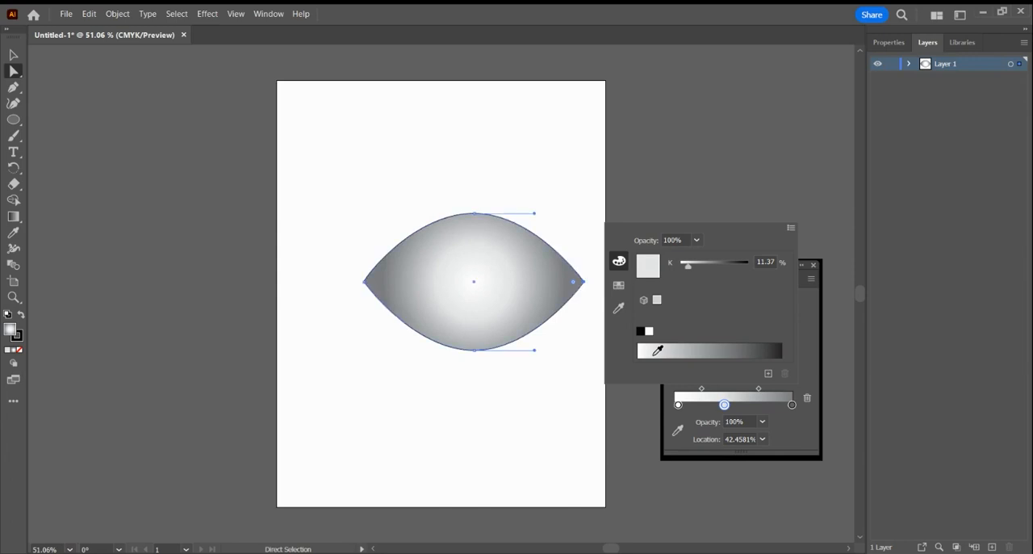
pyautogui.click(826, 232)
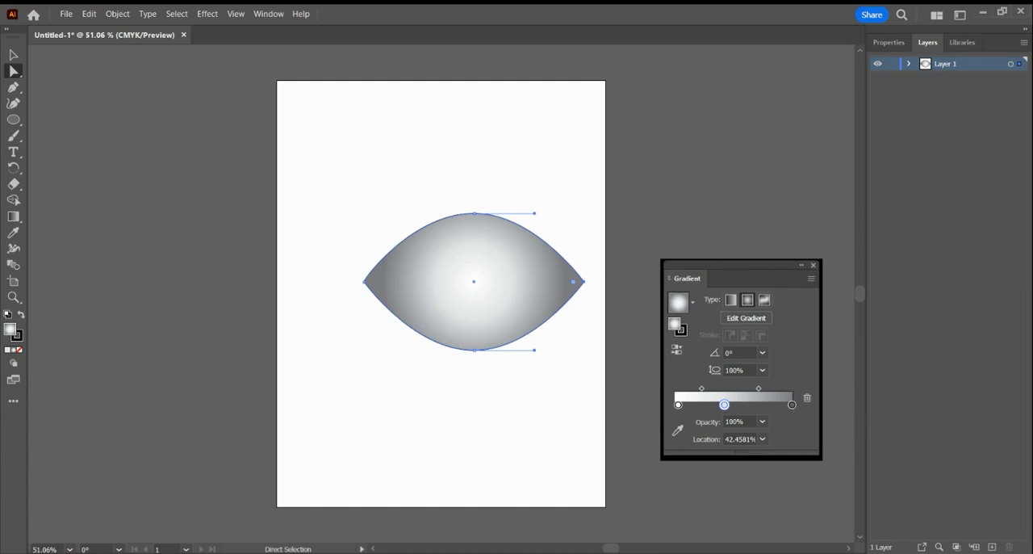
# Select the whole eye shape and set its stroke to none.
pyautogui.click(743, 213)
pyautogui.click(565, 283)
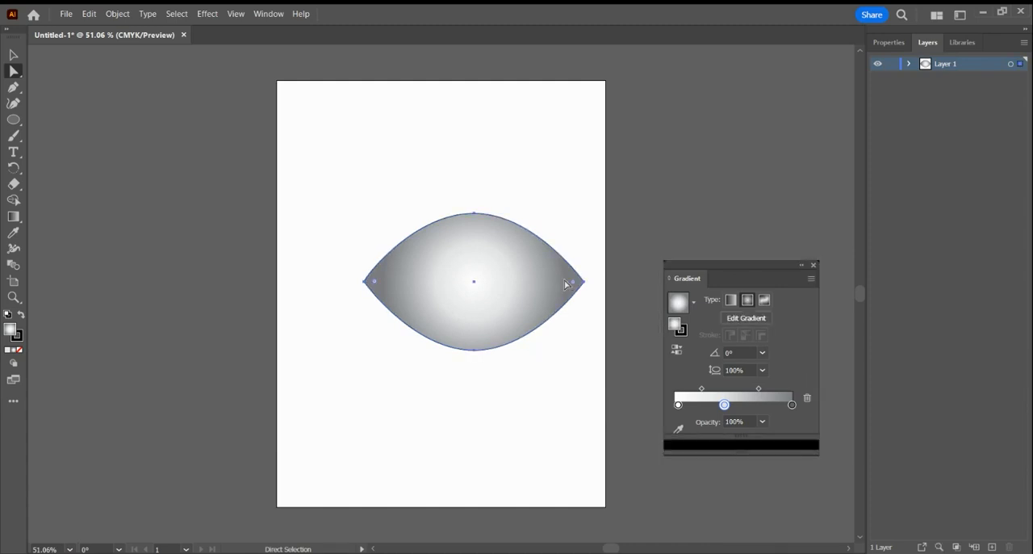
pyautogui.click(682, 331)
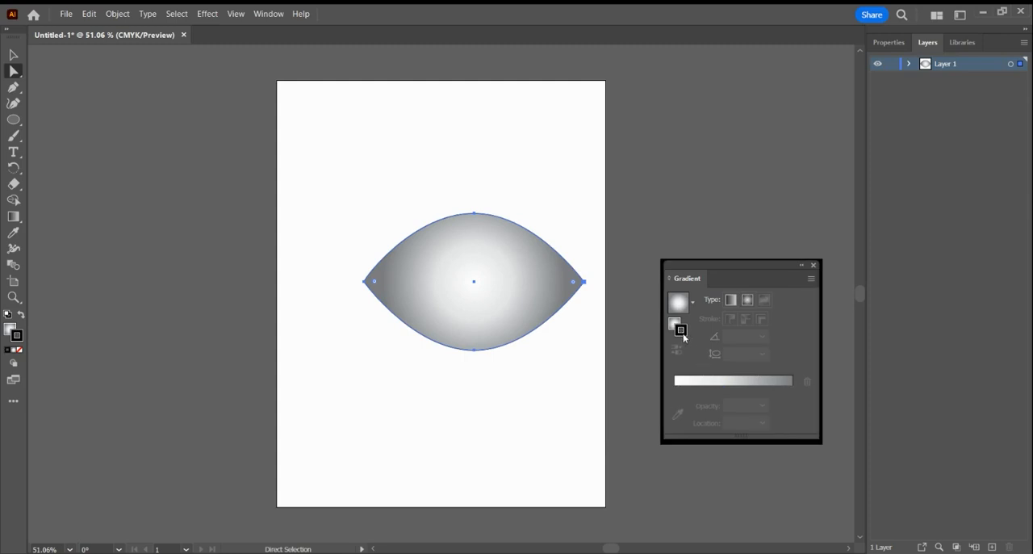
pyautogui.click(889, 42)
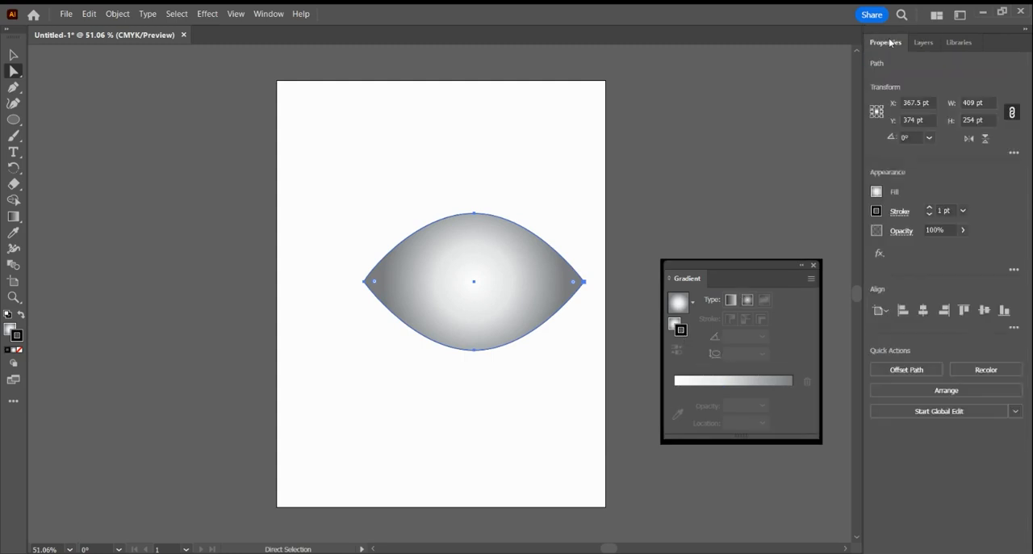
pyautogui.click(878, 211)
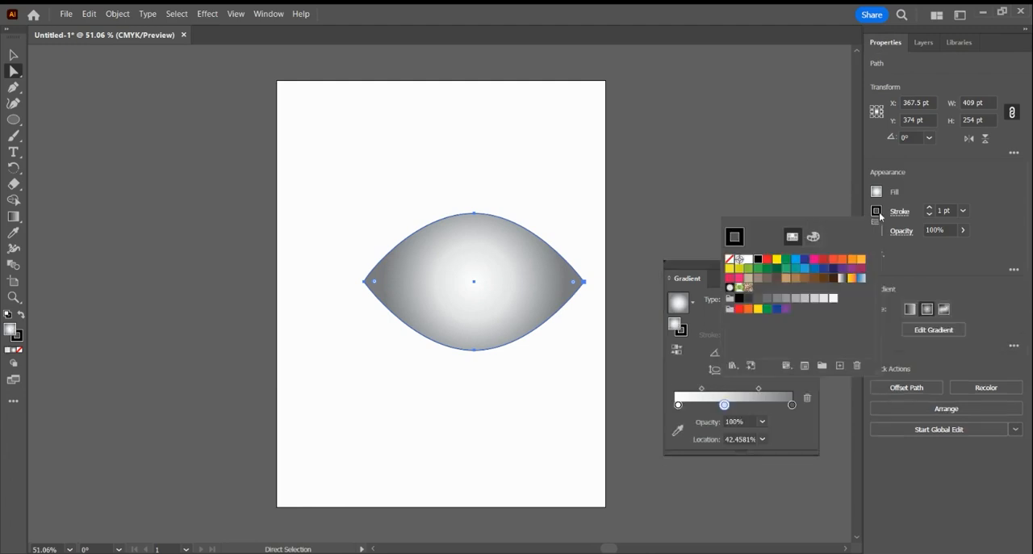
pyautogui.click(730, 259)
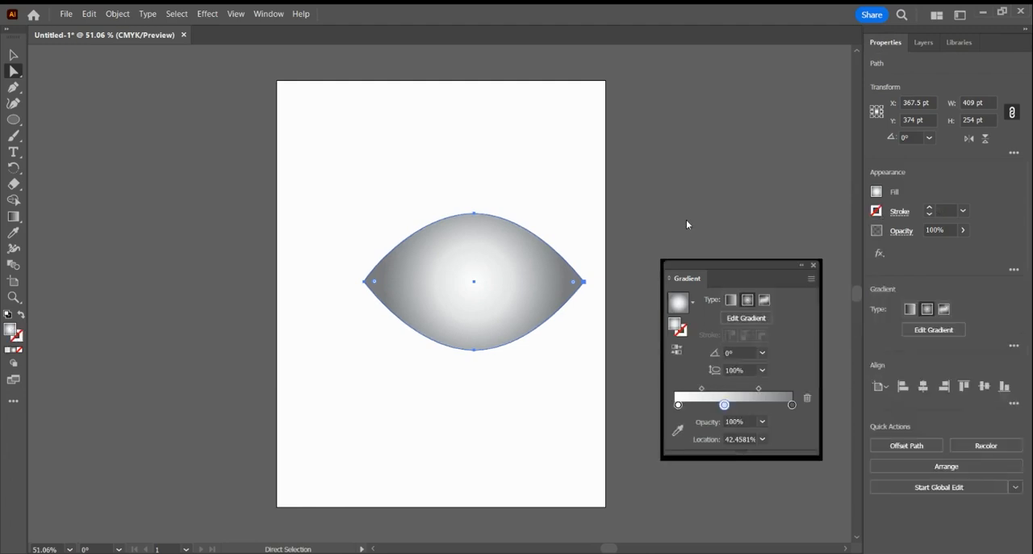
# Duplicate the eye shape and place the copy about 14 pt above the original.
pyautogui.click(511, 170)
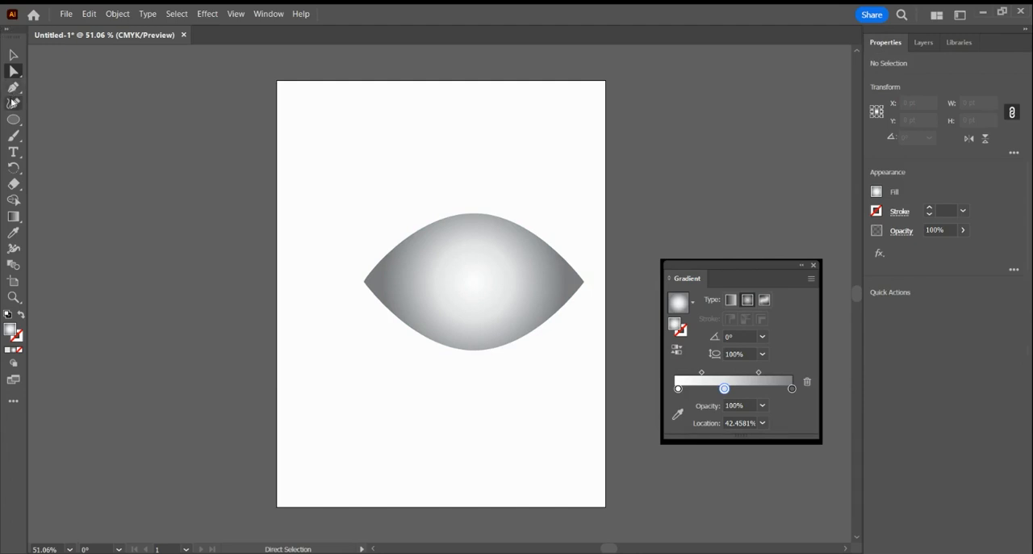
pyautogui.click(467, 299)
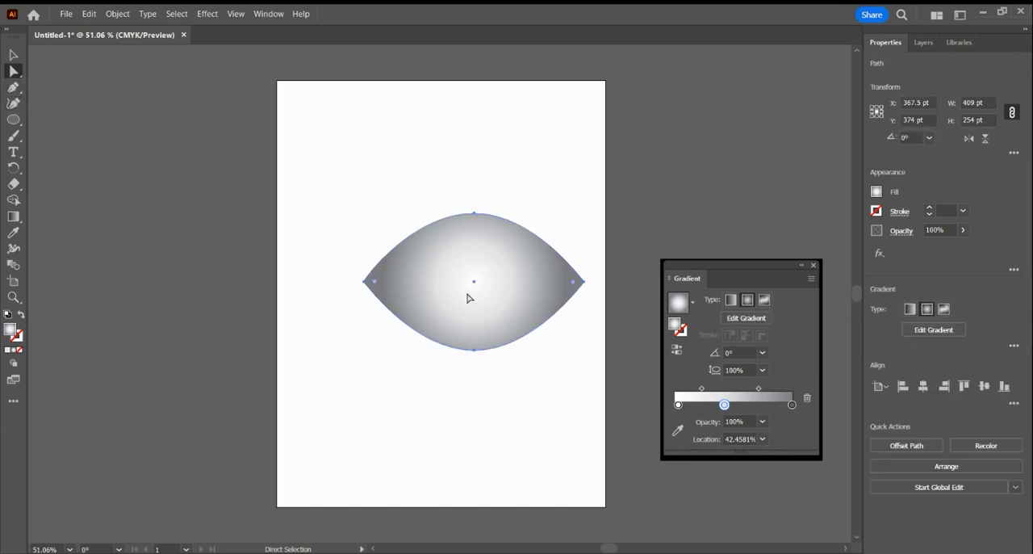
pyautogui.moveTo(467, 299); pyautogui.dragTo(476, 283)
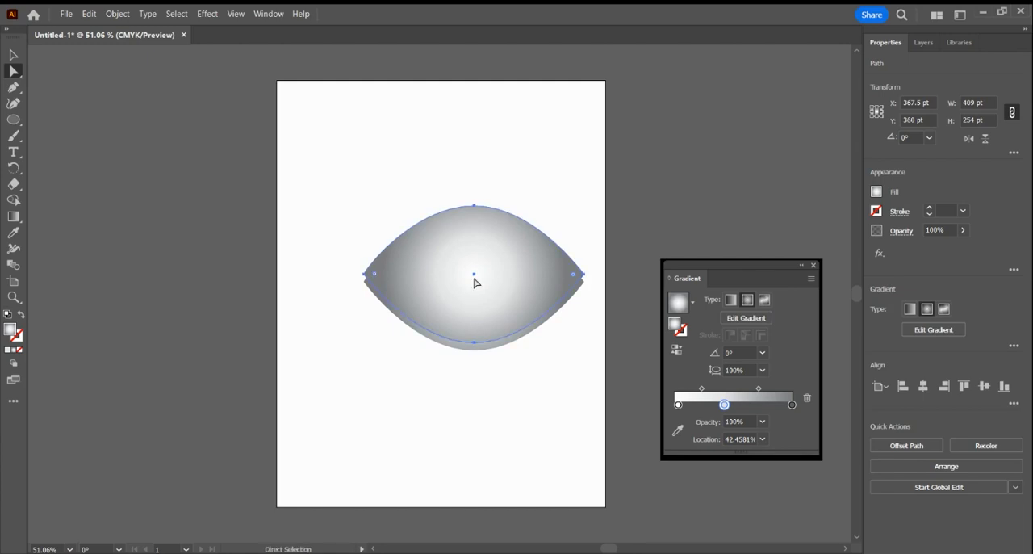
# Give the upper eye copy a black stroke with a weight of 4 pt.
pyautogui.click(877, 211)
pyautogui.click(758, 260)
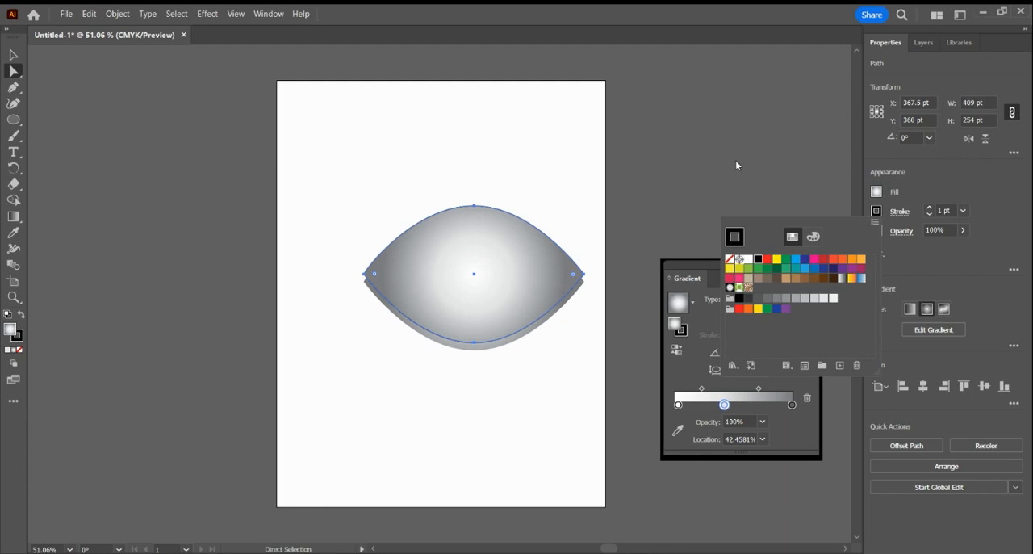
pyautogui.click(930, 208)
pyautogui.click(930, 208)
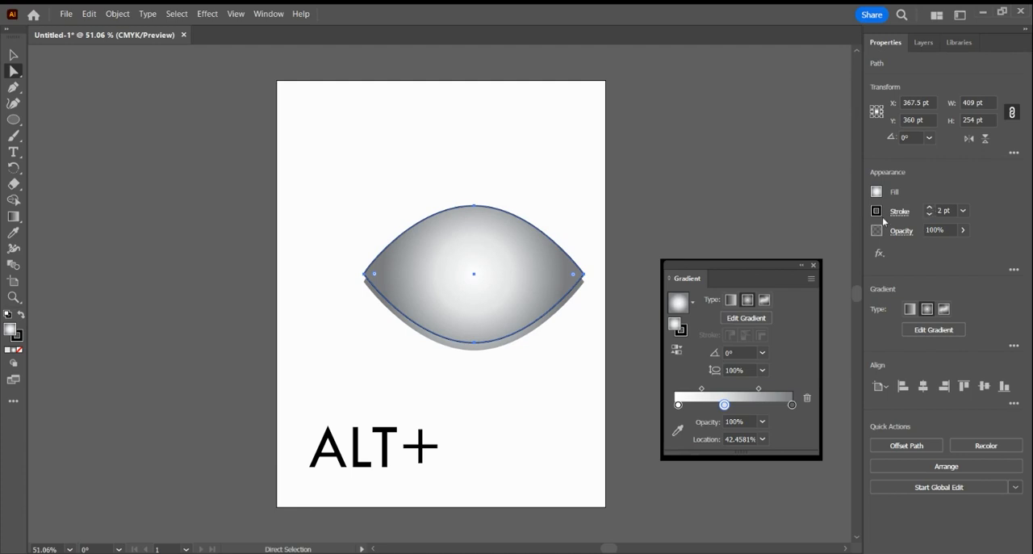
pyautogui.click(929, 207)
pyautogui.click(929, 207)
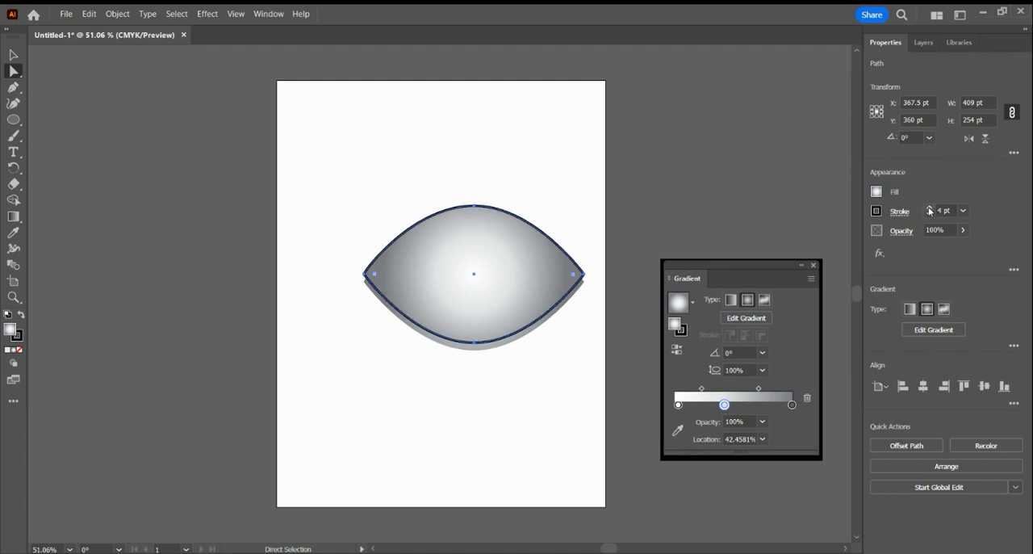
pyautogui.click(707, 218)
# Send the black-outlined copy behind the original eye shape and deselect it.
pyautogui.click(528, 265)
pyautogui.moveTo(597, 486)
pyautogui.click(715, 534)
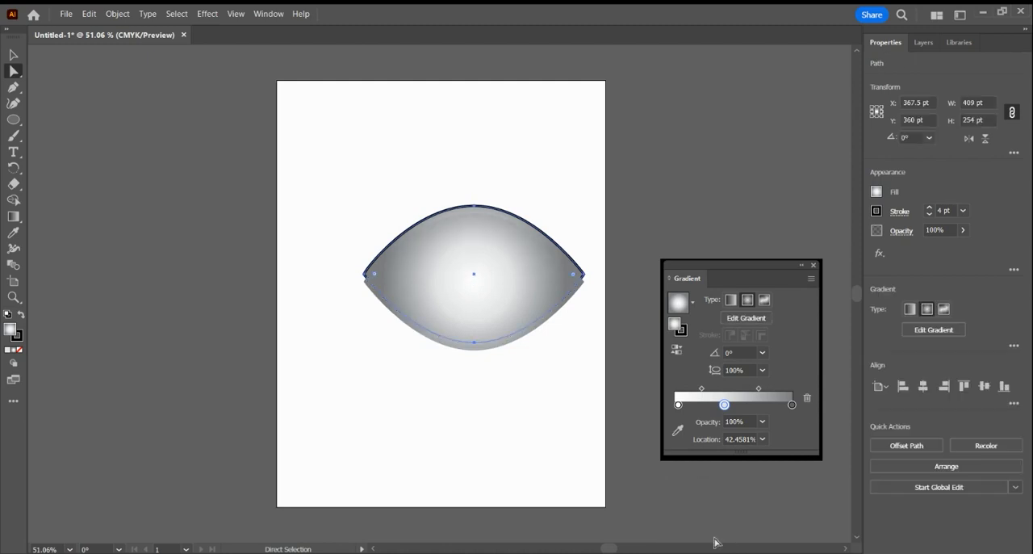
pyautogui.click(681, 251)
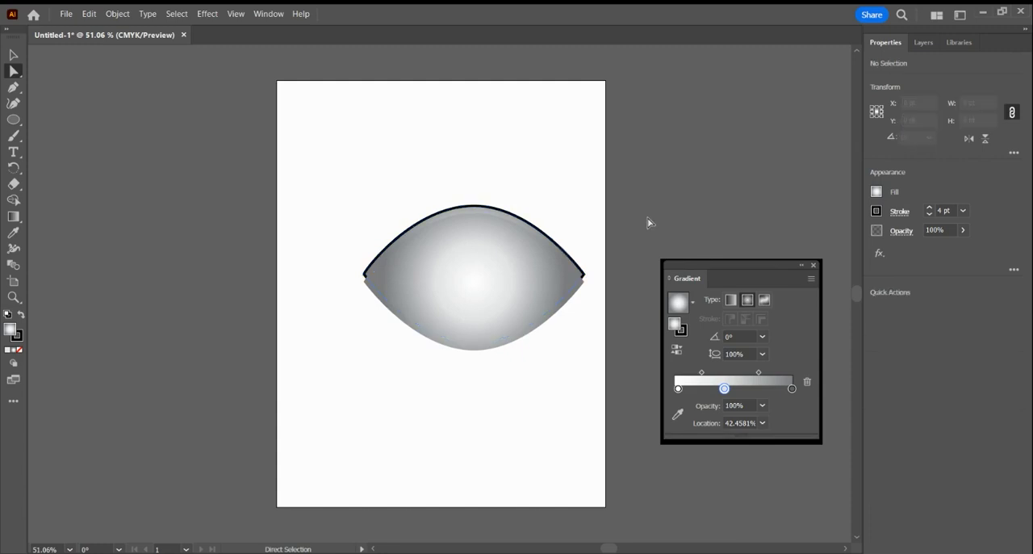
# Enlarge the black-outlined copy to about 420 by 275 pt and shift it slightly down over the eye shape.
pyautogui.click(542, 237)
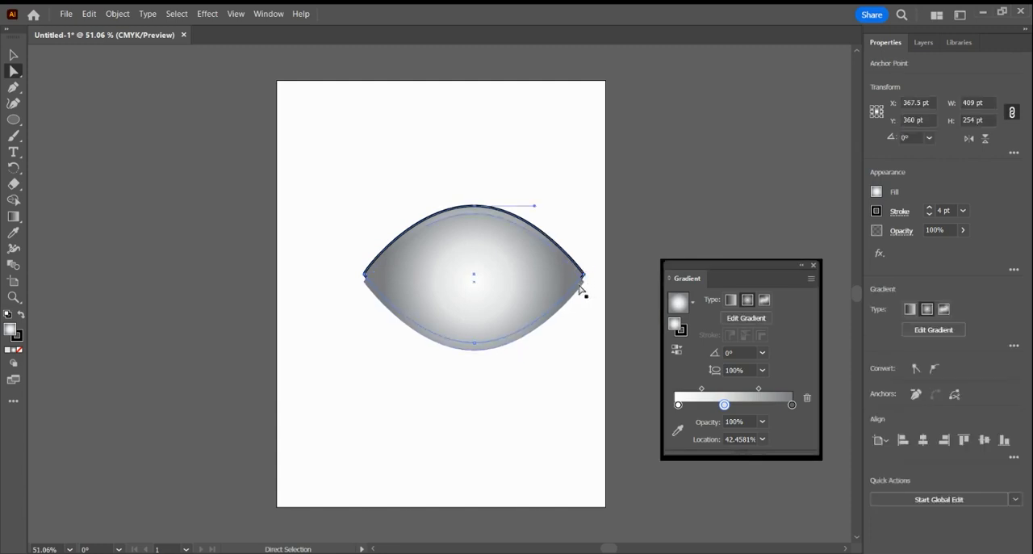
pyautogui.click(14, 56)
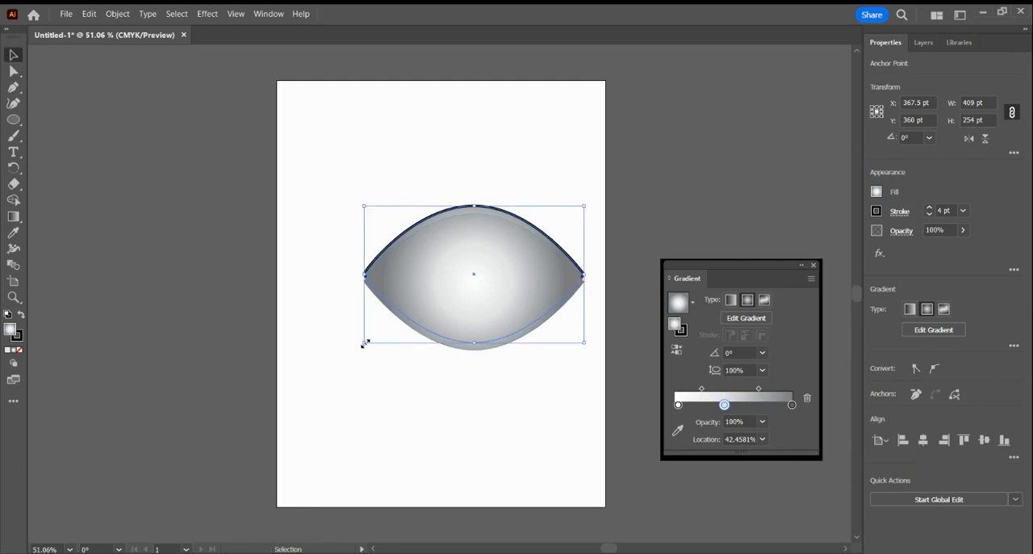
pyautogui.moveTo(365, 344); pyautogui.dragTo(361, 347)
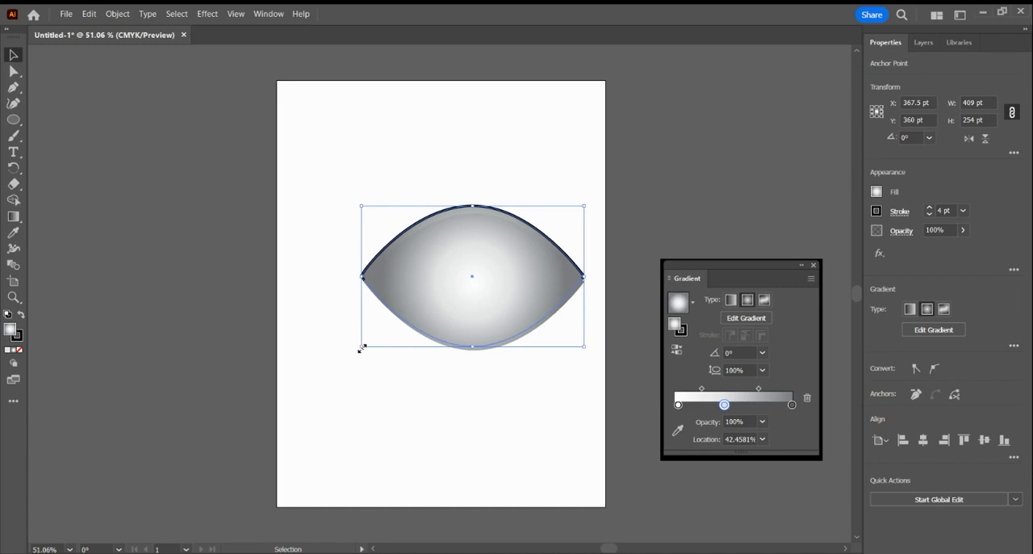
pyautogui.moveTo(472, 346); pyautogui.dragTo(473, 353)
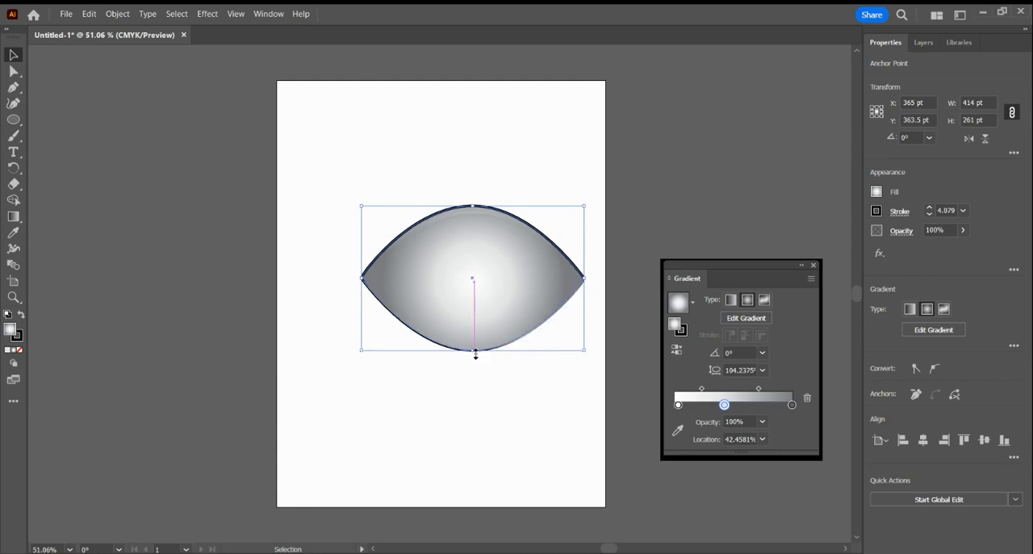
pyautogui.moveTo(587, 352); pyautogui.dragTo(588, 358)
pyautogui.click(662, 174)
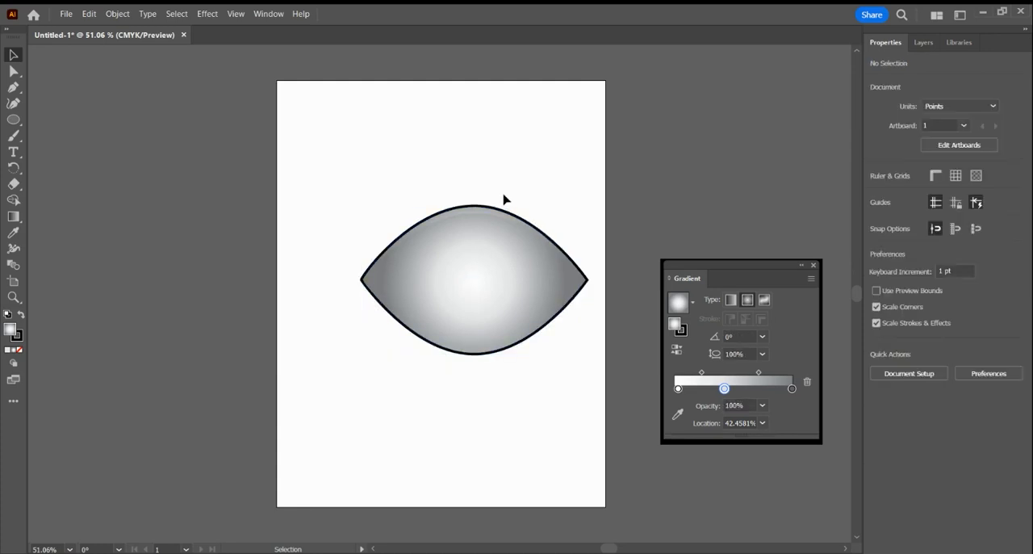
pyautogui.moveTo(483, 205); pyautogui.dragTo(485, 215)
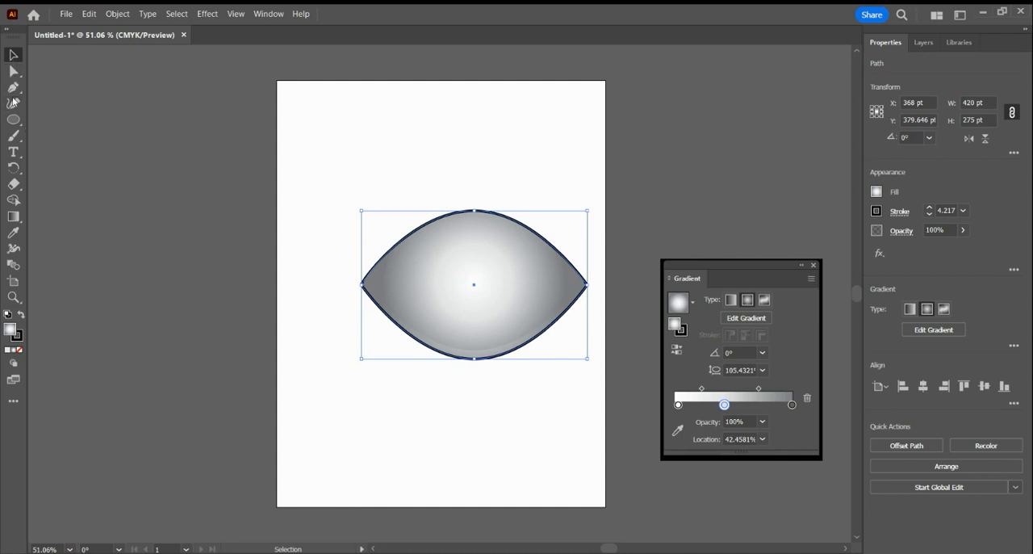
# Erase the black outline along the eye's lower edge with the Eraser, keeping the upper lid line, and deselect it.
pyautogui.click(14, 184)
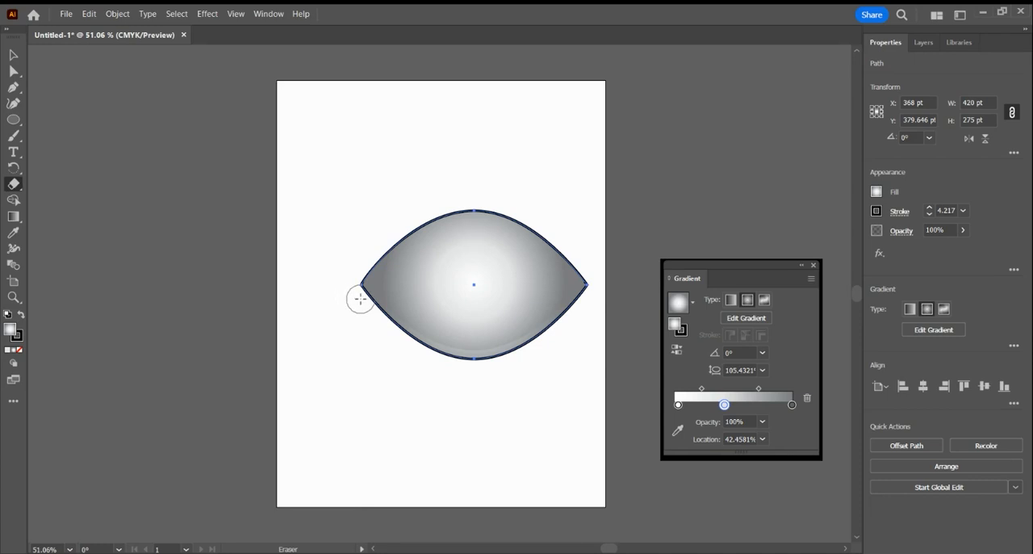
pyautogui.moveTo(360, 299)
pyautogui.mouseDown()
pyautogui.moveTo(450, 354)
pyautogui.moveTo(588, 300)
pyautogui.mouseUp()
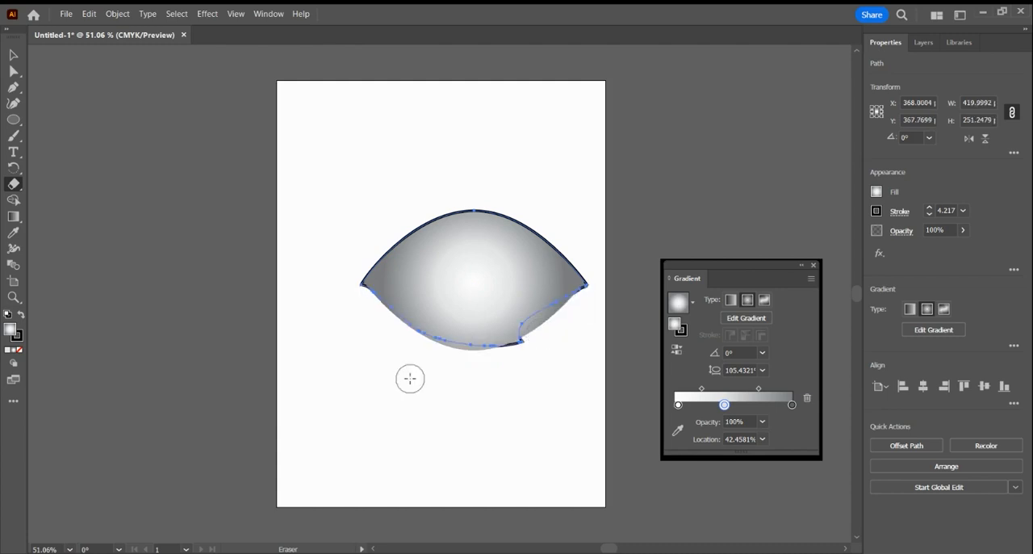
pyautogui.moveTo(535, 334); pyautogui.dragTo(339, 342)
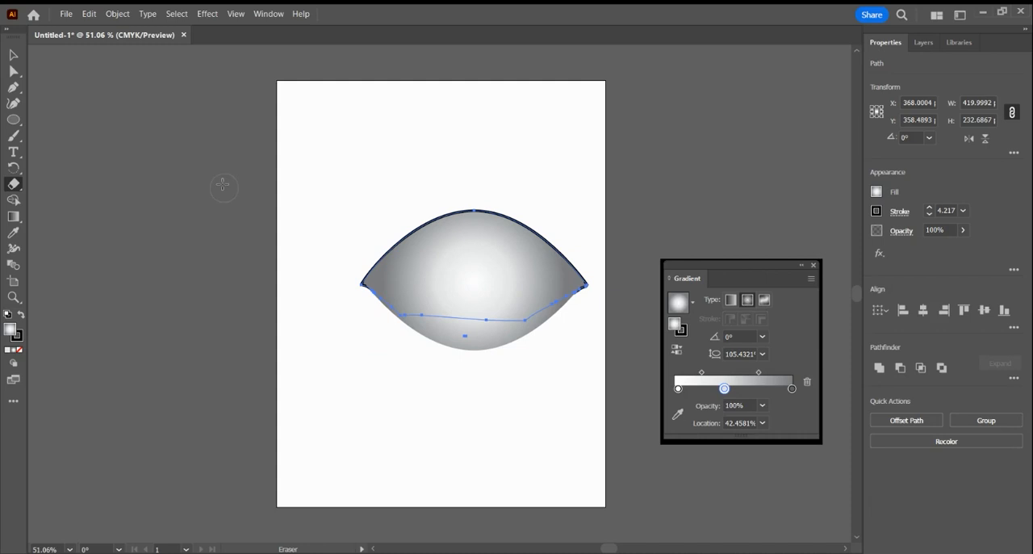
pyautogui.click(13, 55)
pyautogui.click(117, 184)
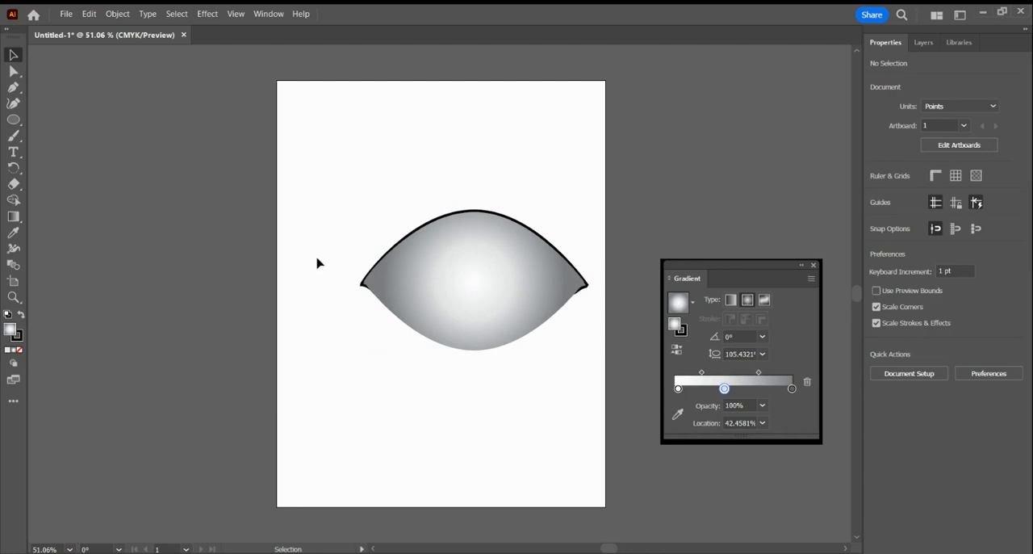
# Draw a circle for the iris, centre it over the eye and scale it to about 176 pt across.
pyautogui.click(16, 126)
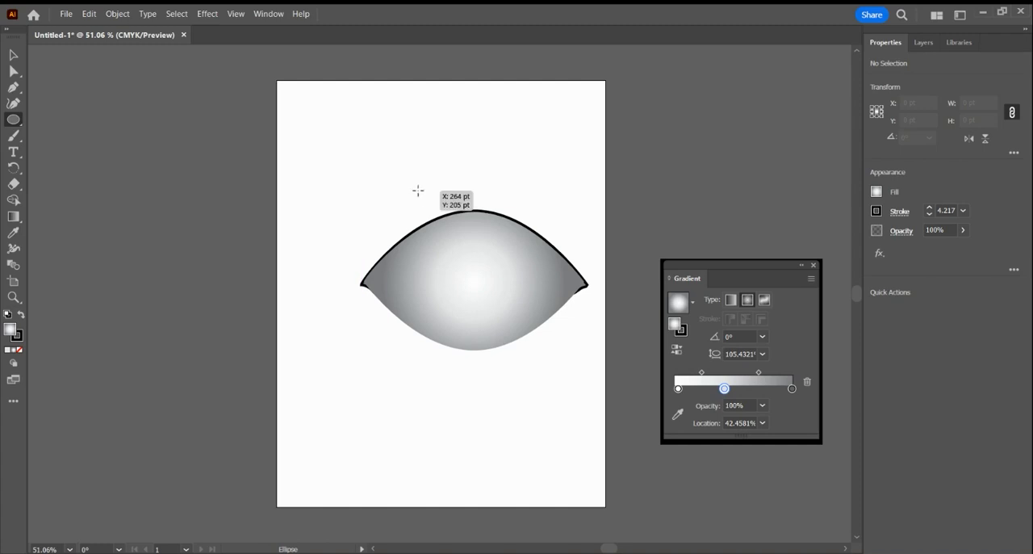
pyautogui.moveTo(418, 190); pyautogui.dragTo(494, 266)
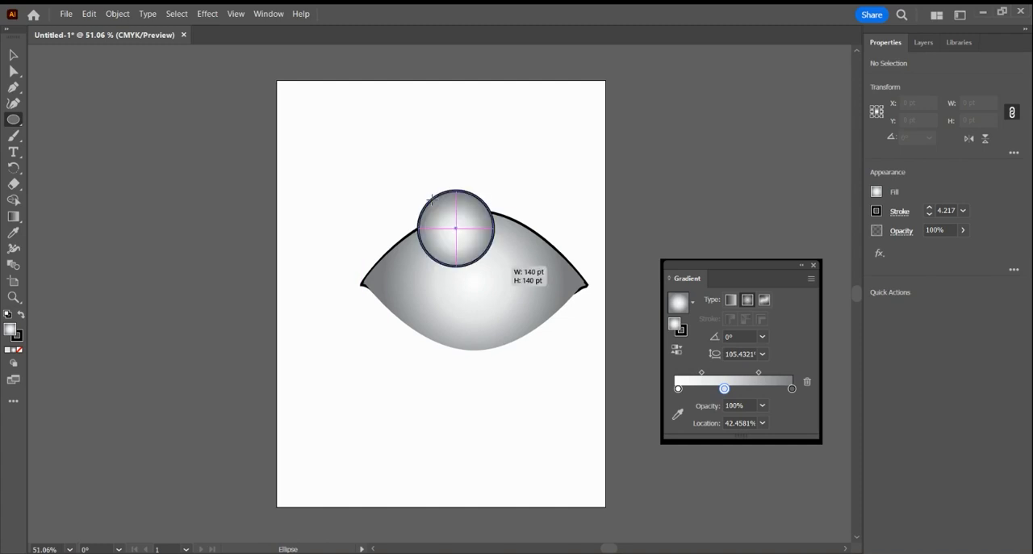
pyautogui.press('v')
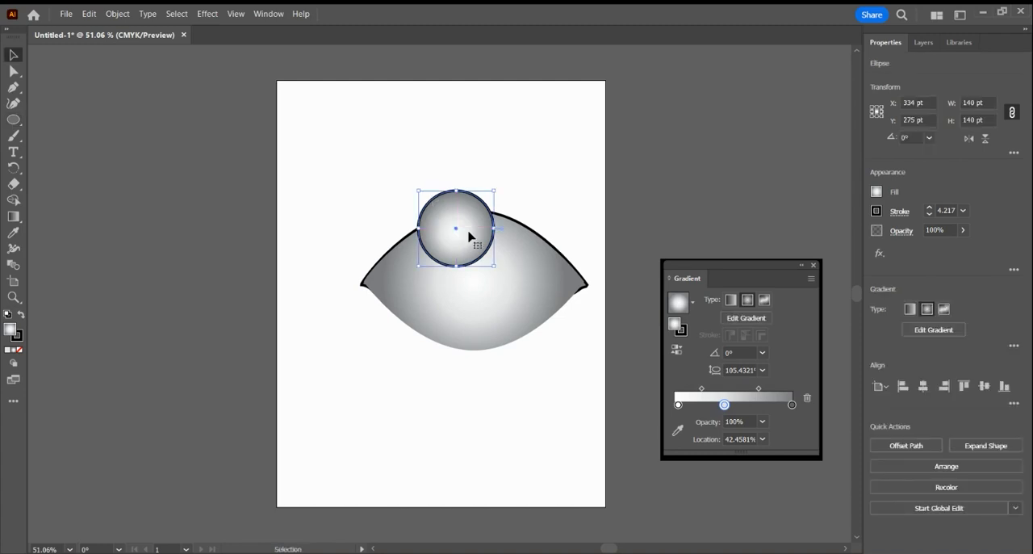
pyautogui.moveTo(469, 237); pyautogui.dragTo(479, 276)
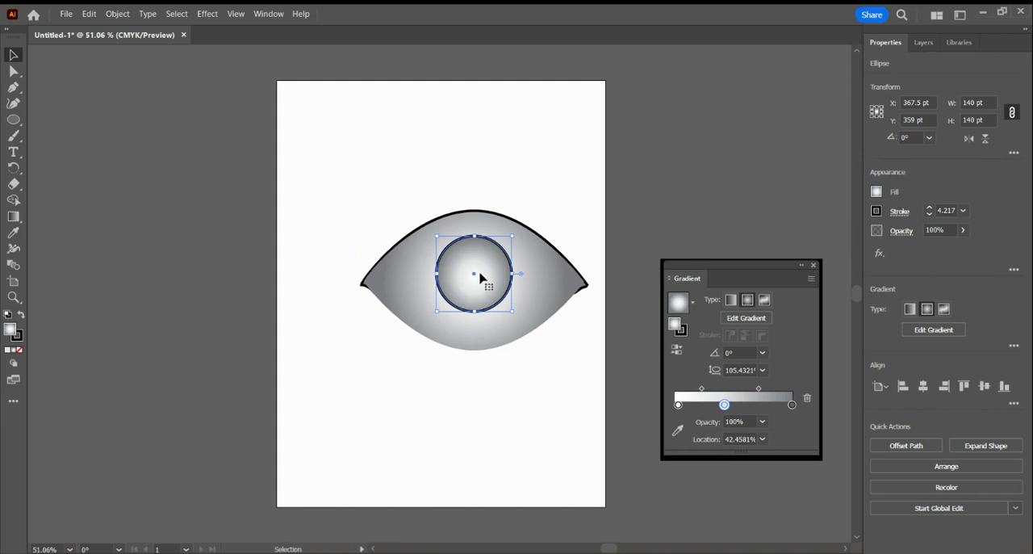
pyautogui.moveTo(481, 278); pyautogui.dragTo(482, 287)
pyautogui.moveTo(511, 310)
pyautogui.mouseDown()
pyautogui.moveTo(521, 319)
pyautogui.moveTo(473, 300)
pyautogui.moveTo(535, 324)
pyautogui.moveTo(511, 301)
pyautogui.moveTo(503, 306)
pyautogui.mouseUp()
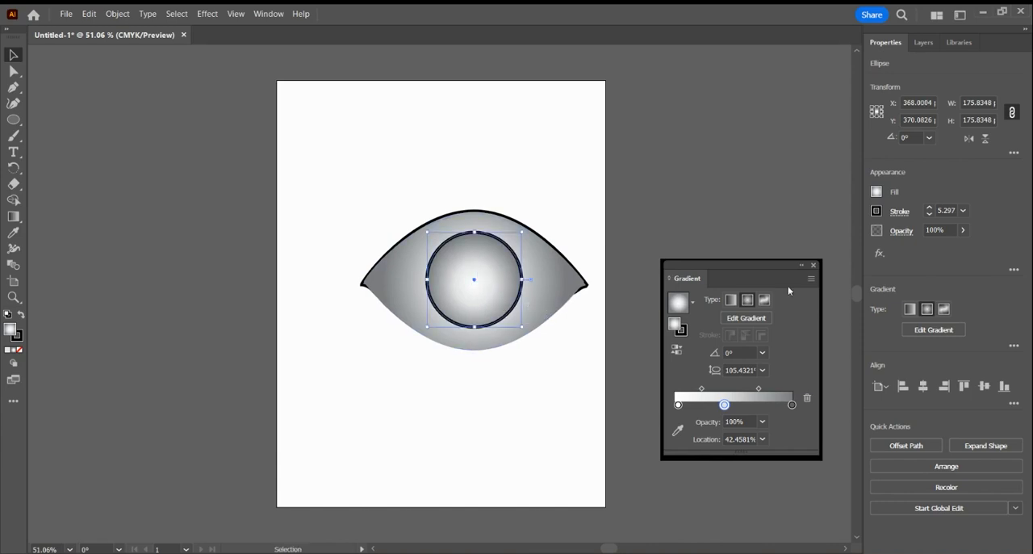
# Set the iris circle's stroke to none.
pyautogui.click(878, 212)
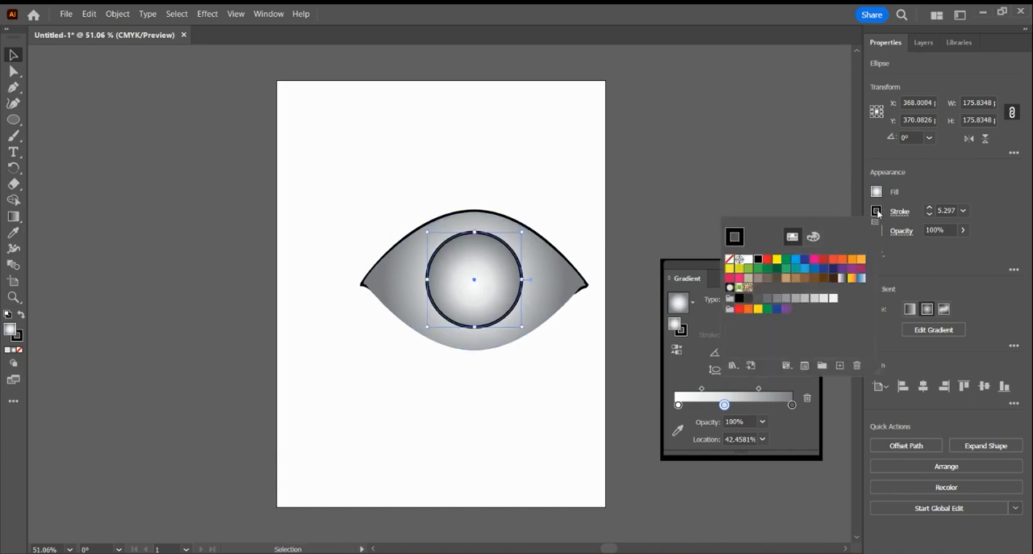
pyautogui.click(729, 260)
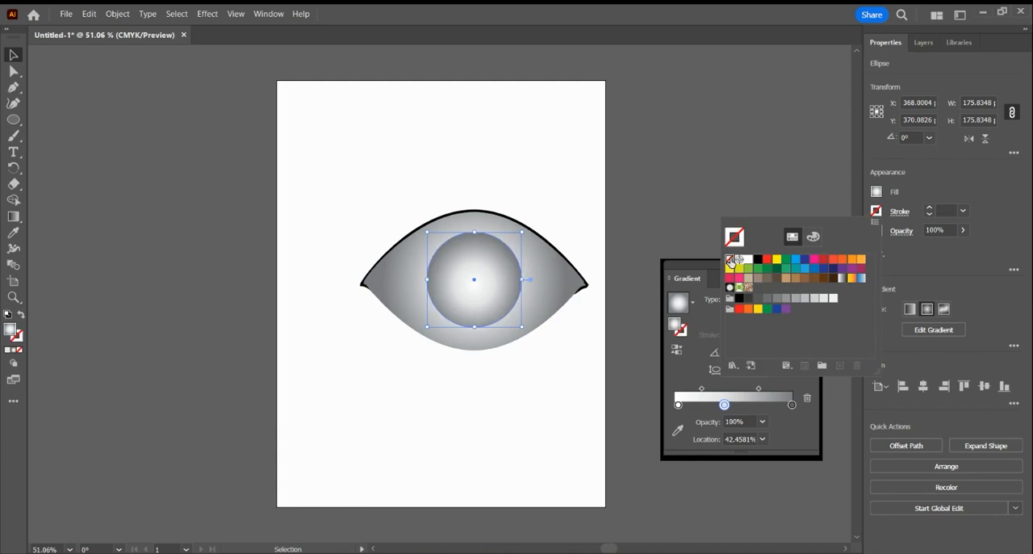
pyautogui.click(657, 202)
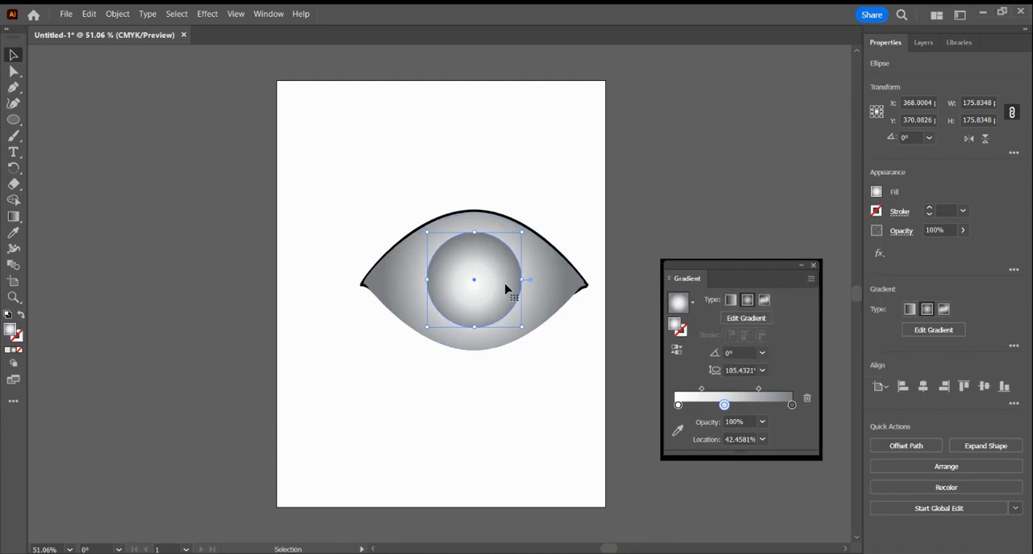
pyautogui.click(691, 302)
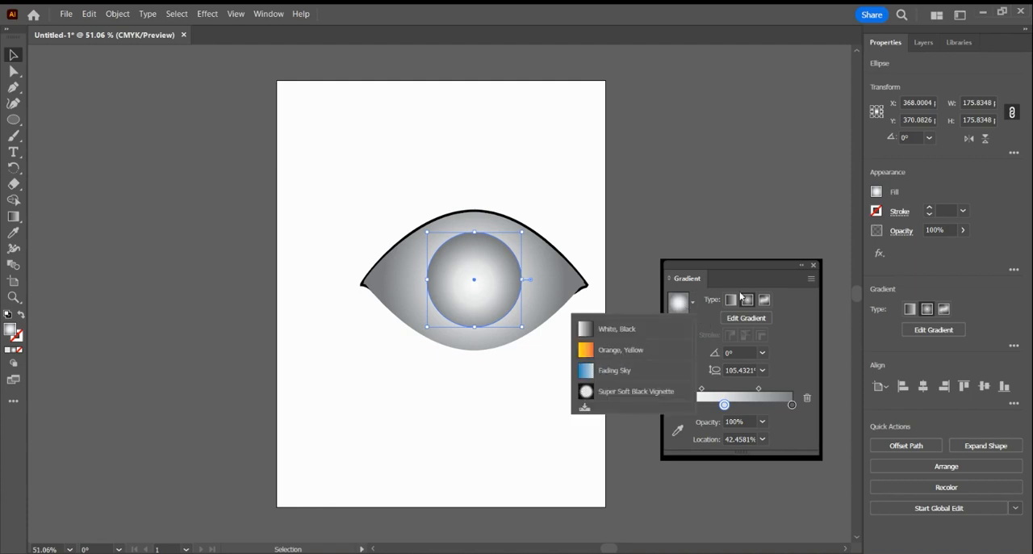
pyautogui.click(879, 192)
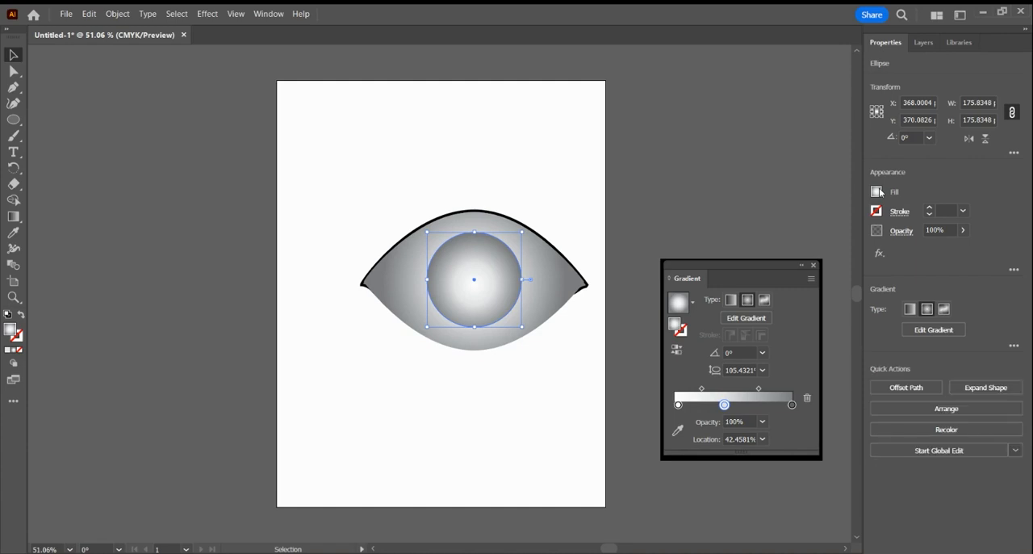
pyautogui.click(878, 192)
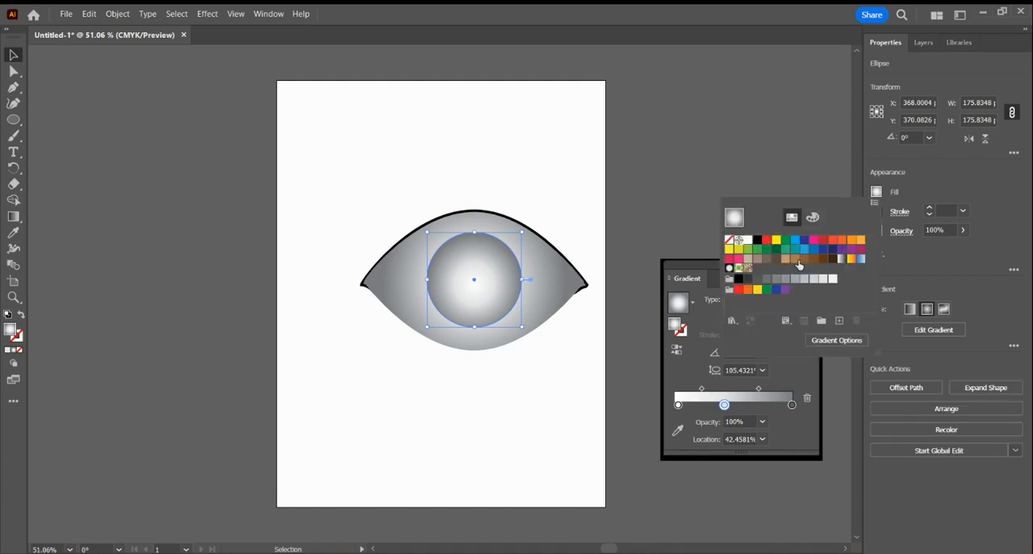
# Delete the middle colour stop from the iris circle's radial gradient.
pyautogui.click(725, 406)
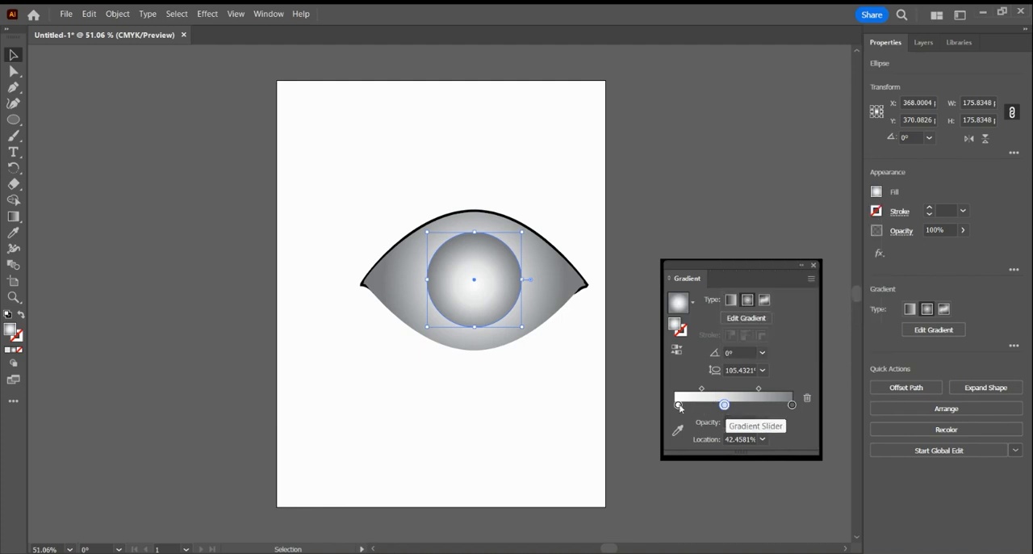
pyautogui.moveTo(725, 404); pyautogui.dragTo(711, 405)
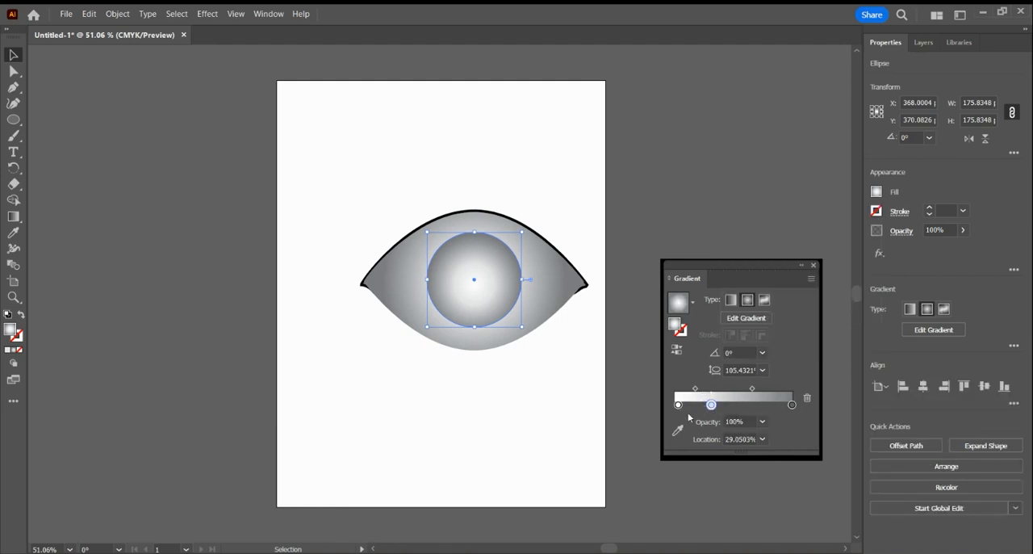
pyautogui.click(808, 398)
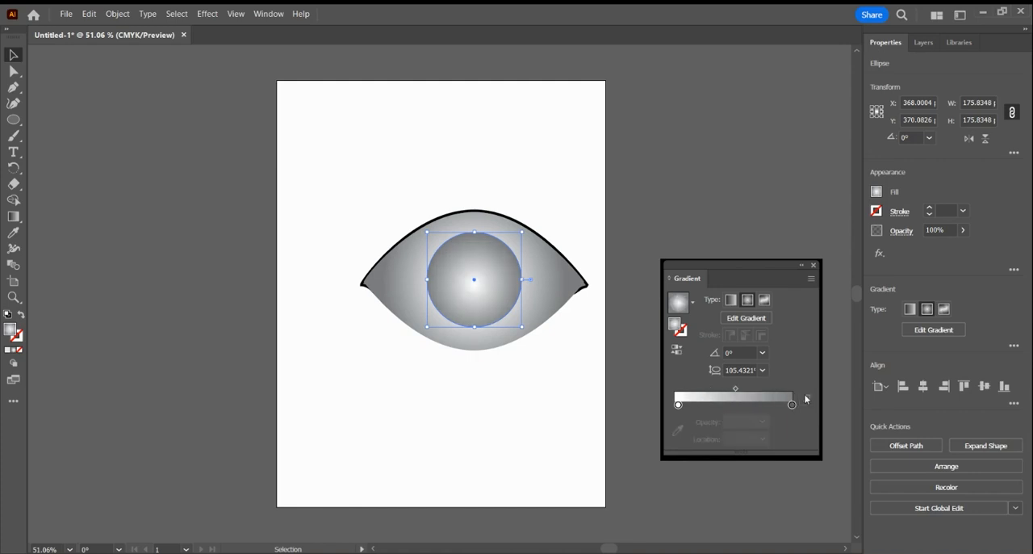
# Set the inner stop of the iris gradient to the orange swatch C=0 M=35 Y=85 K=0.
pyautogui.doubleClick(679, 404)
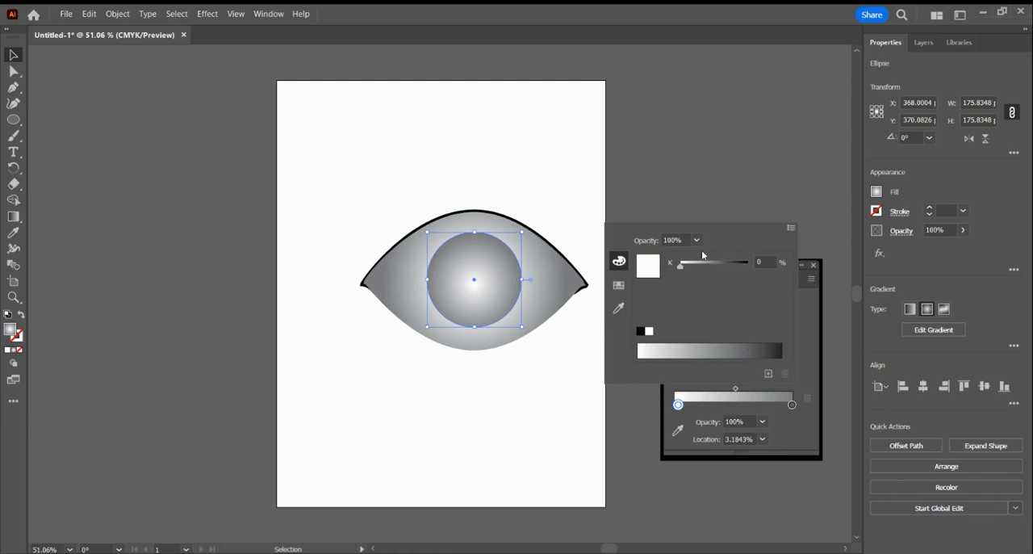
pyautogui.click(619, 285)
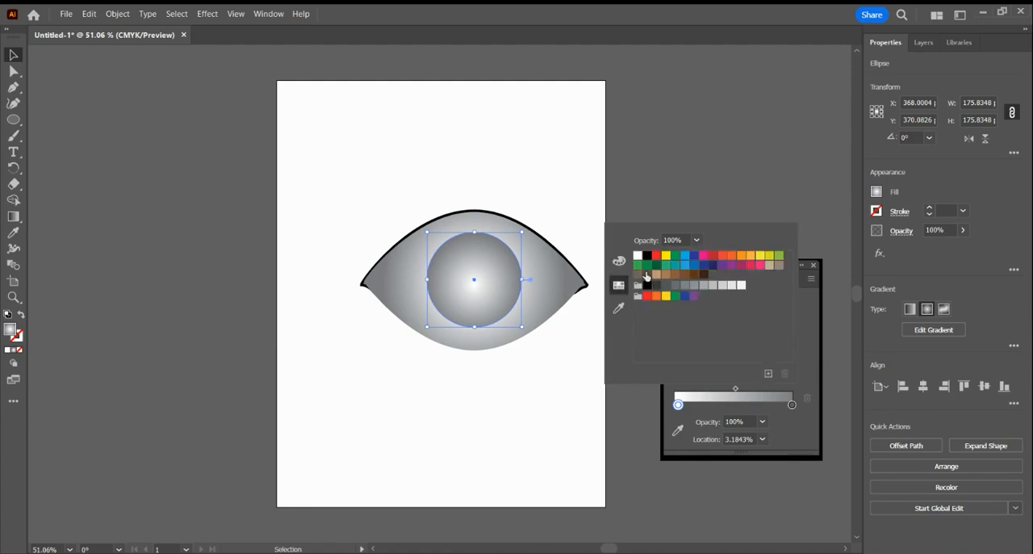
pyautogui.click(753, 256)
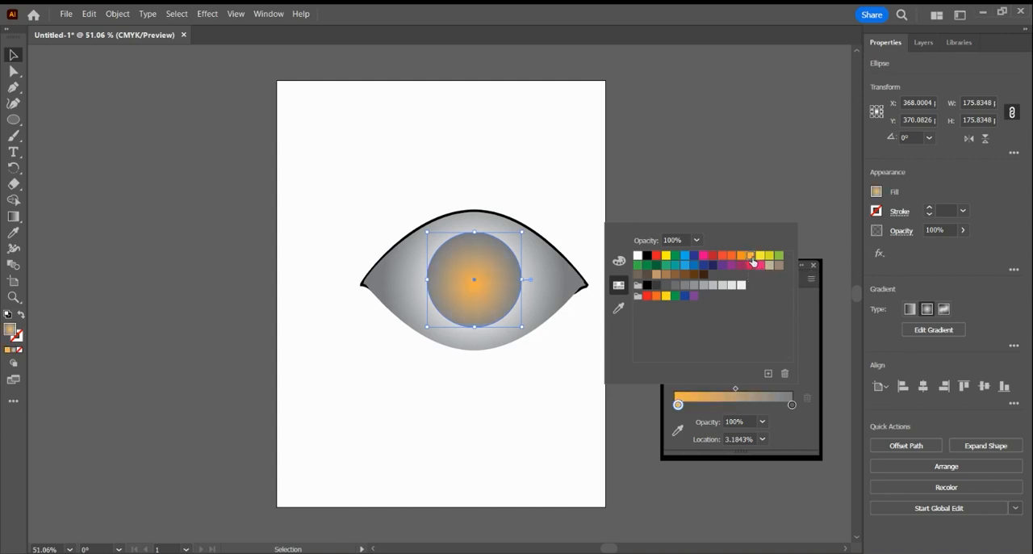
# Set the outer stop of the iris gradient to the darkest brown swatch.
pyautogui.click(794, 405)
pyautogui.doubleClick(793, 405)
pyautogui.click(723, 256)
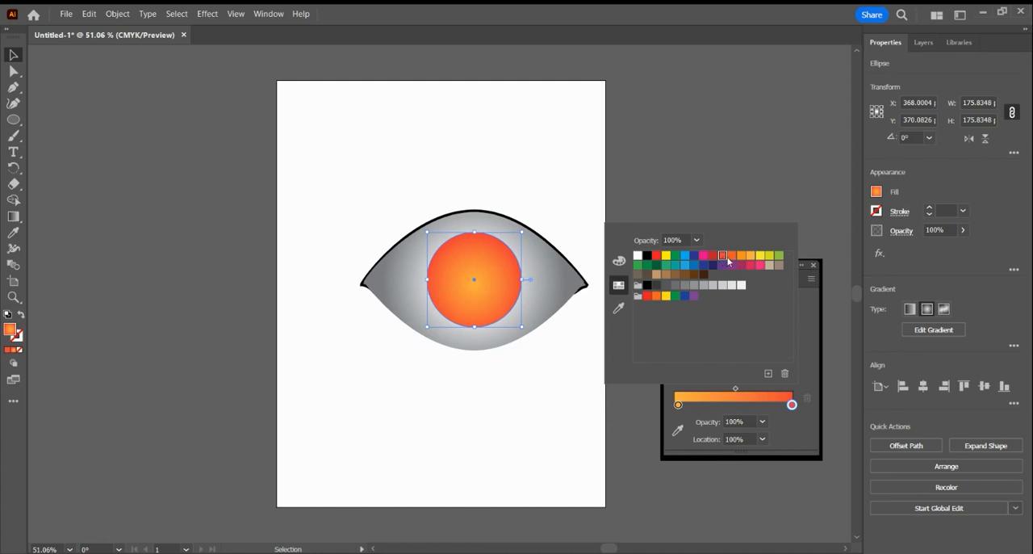
pyautogui.click(686, 276)
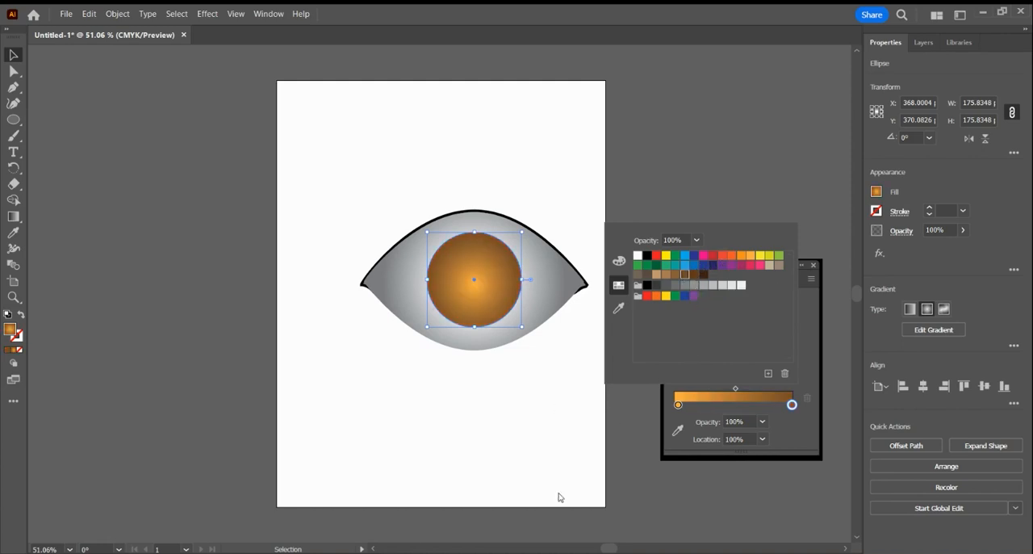
pyautogui.press('Escape')
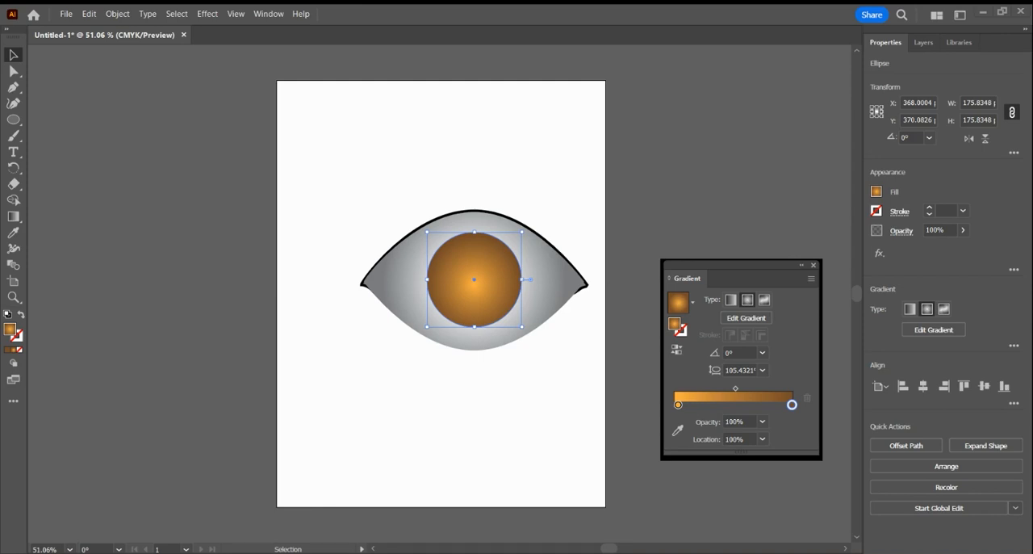
pyautogui.doubleClick(792, 404)
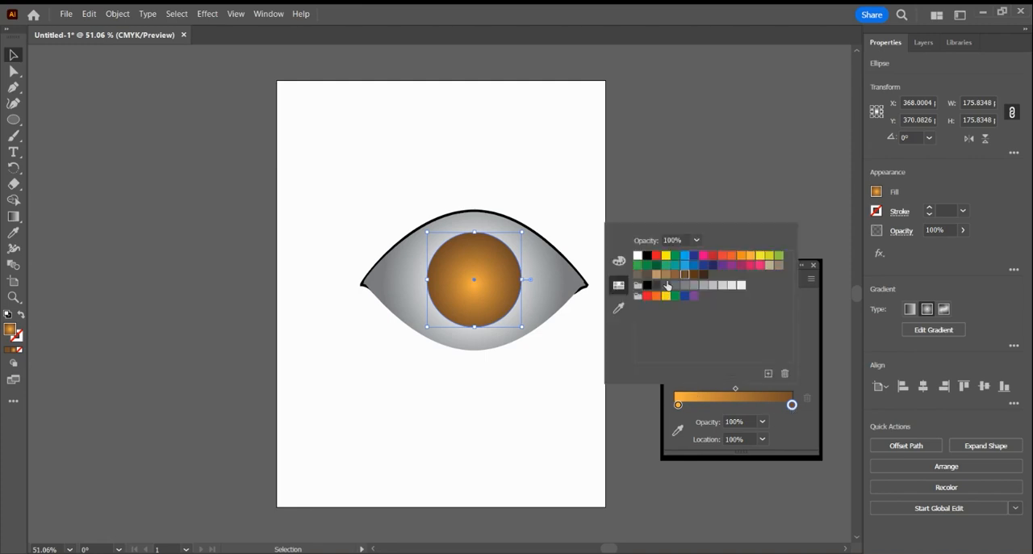
pyautogui.click(696, 275)
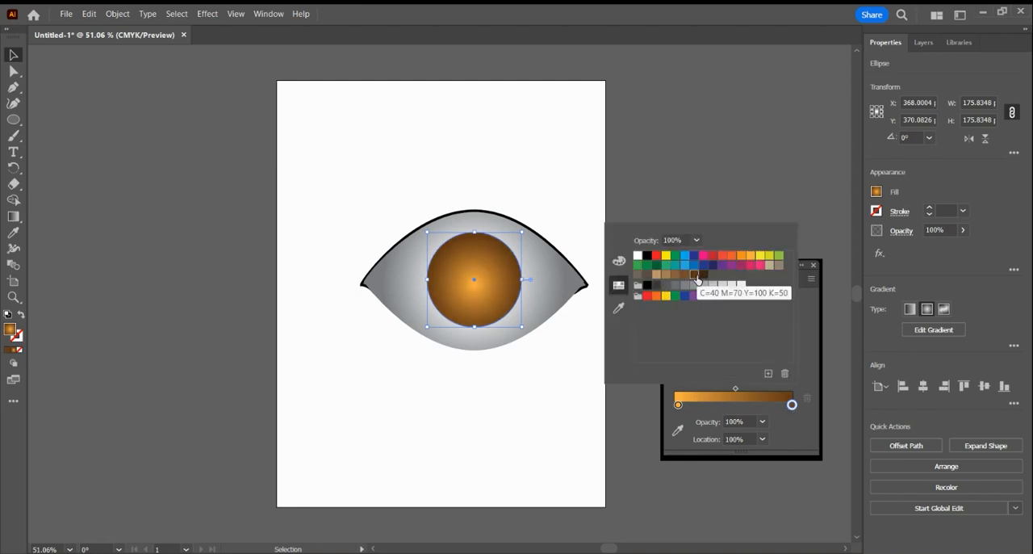
pyautogui.click(702, 275)
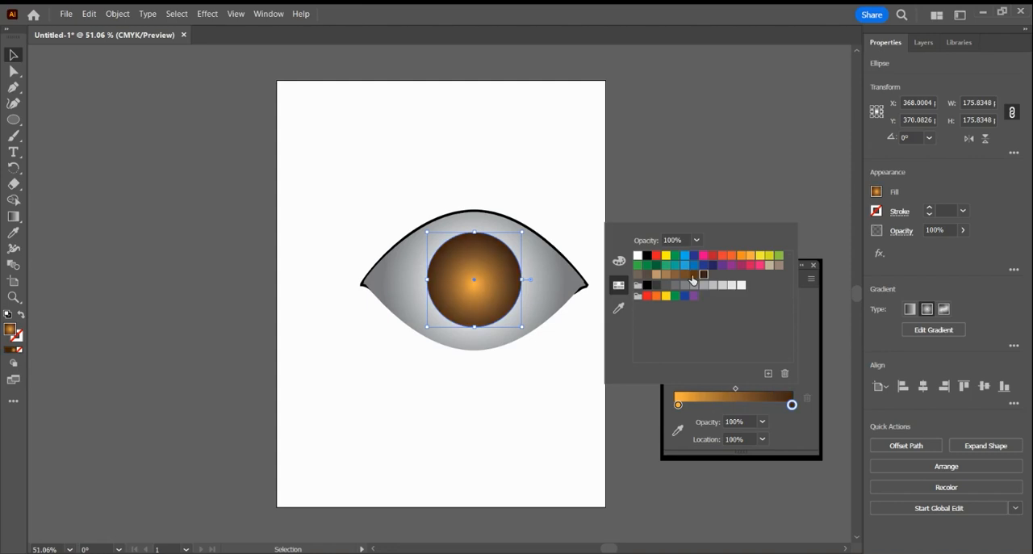
# Add a colour stop at about 82% in the iris gradient and set its colour to C=11 M=53 Y=100 K=27.
pyautogui.click(773, 406)
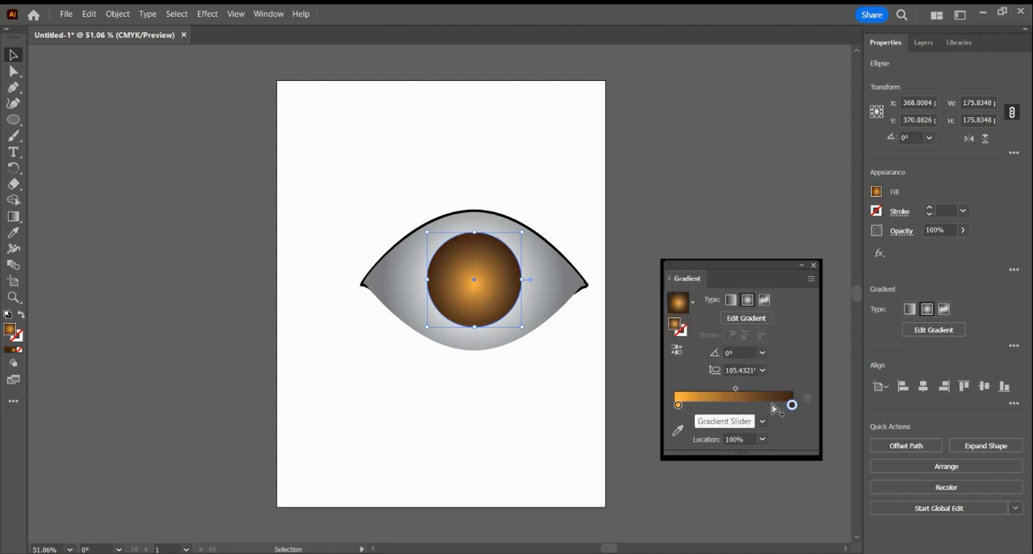
pyautogui.click(772, 405)
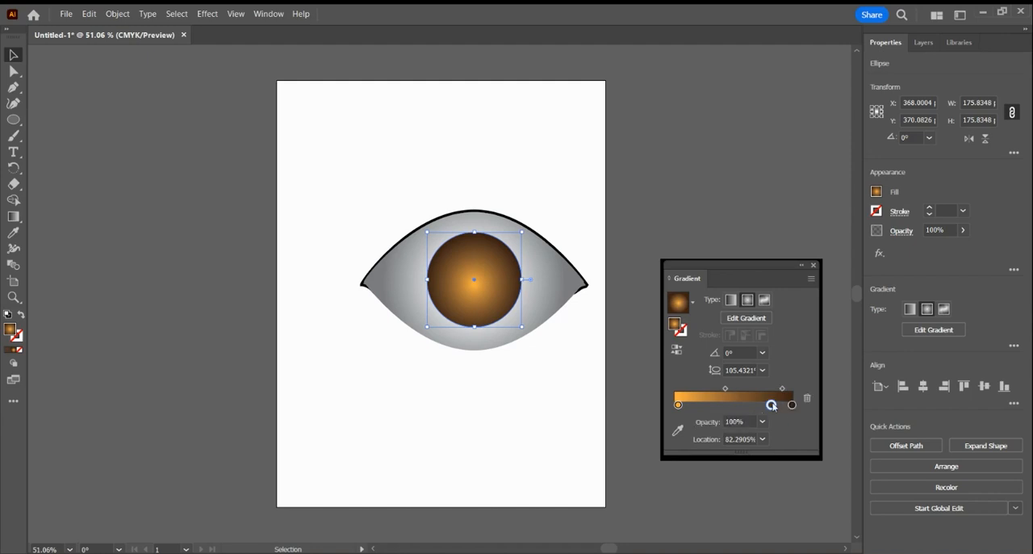
pyautogui.doubleClick(772, 405)
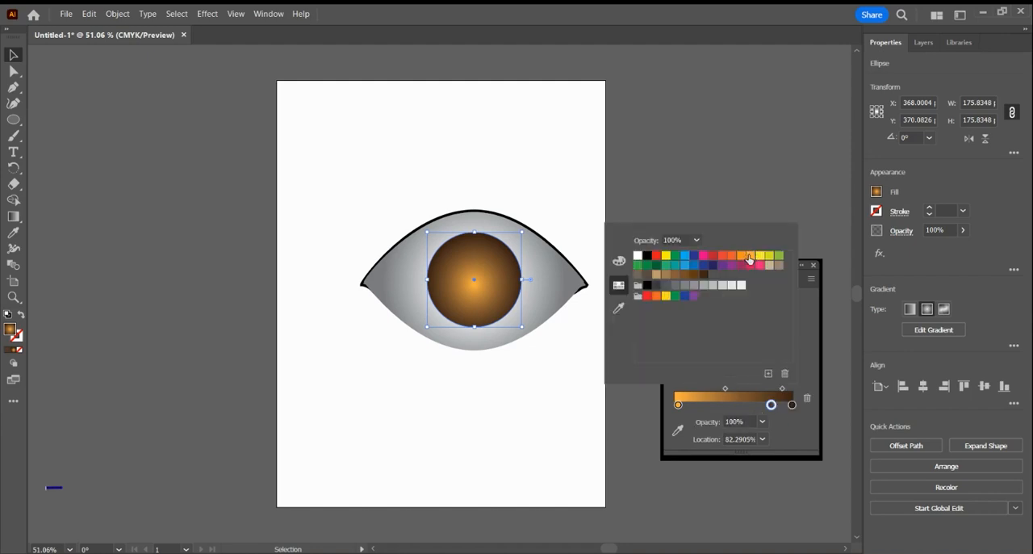
pyautogui.click(620, 262)
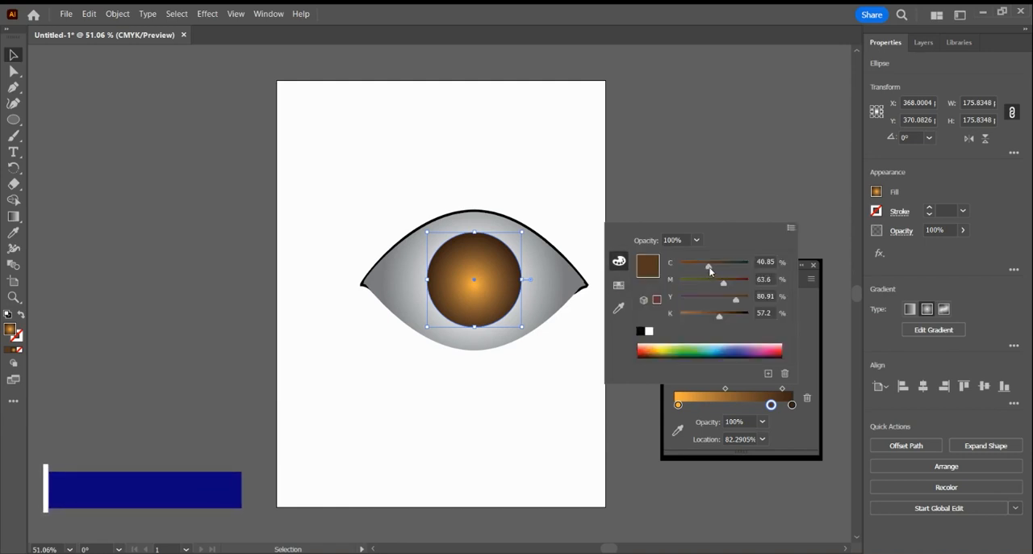
pyautogui.moveTo(711, 271); pyautogui.dragTo(704, 276)
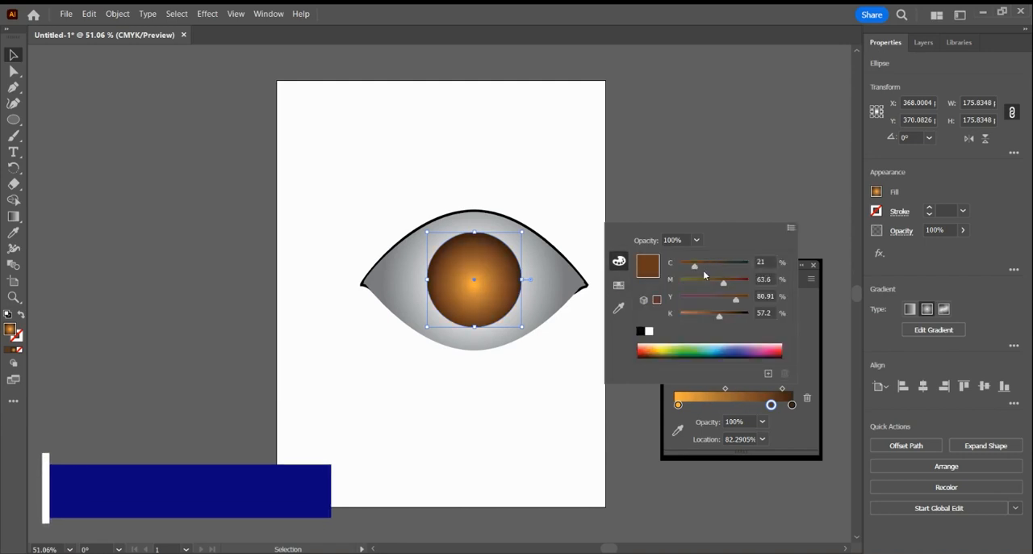
pyautogui.moveTo(719, 318); pyautogui.dragTo(698, 317)
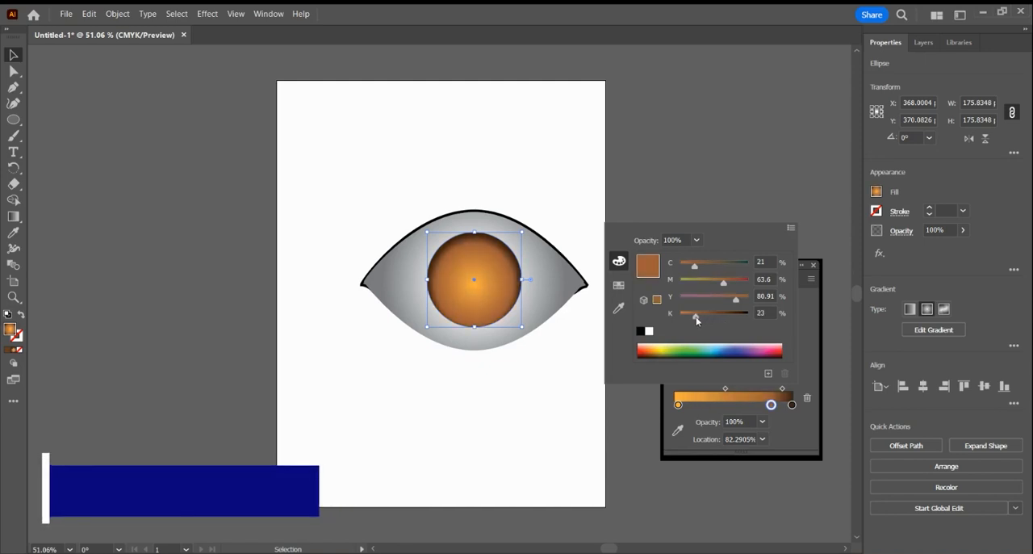
pyautogui.moveTo(696, 316); pyautogui.dragTo(699, 317)
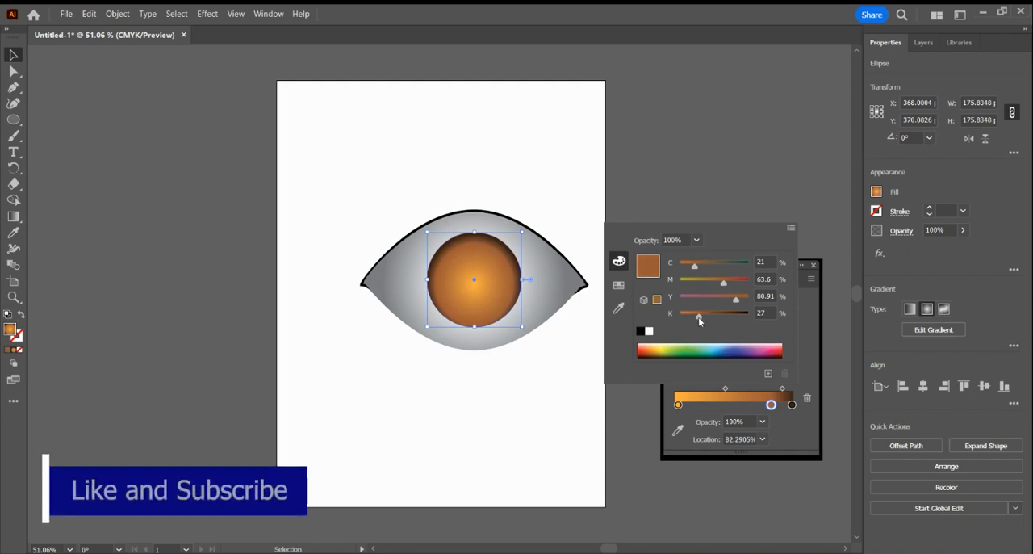
pyautogui.moveTo(737, 302); pyautogui.dragTo(689, 272)
pyautogui.click(711, 285)
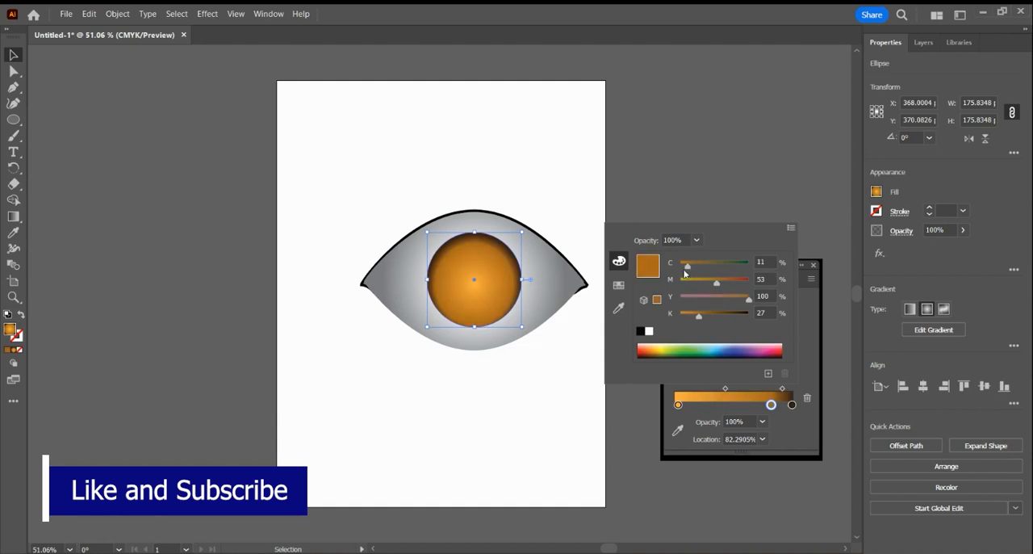
pyautogui.click(807, 331)
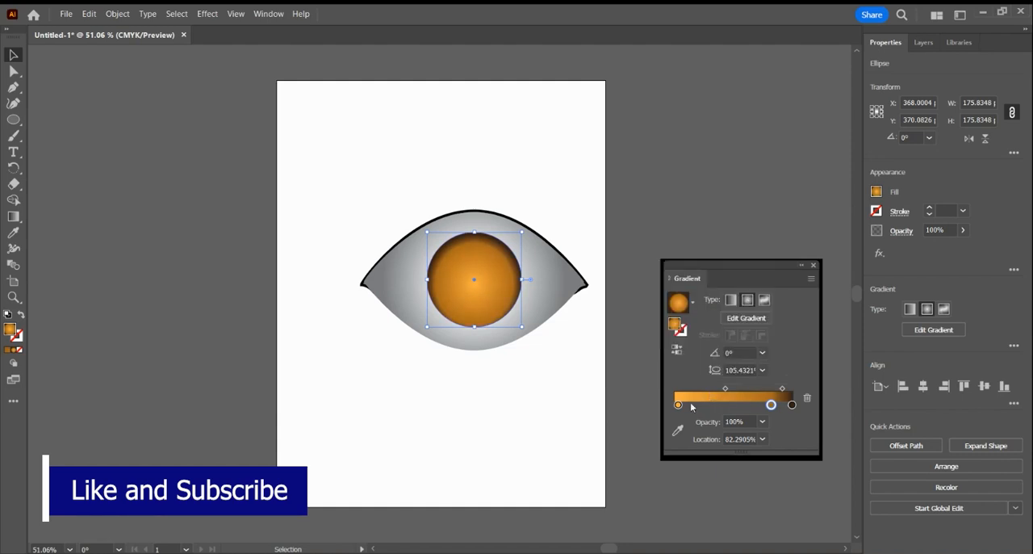
# In the eye shape's grey gradient, move the middle stop to about 68% and the midpoint after it to about 54%.
pyautogui.click(563, 277)
pyautogui.click(563, 277)
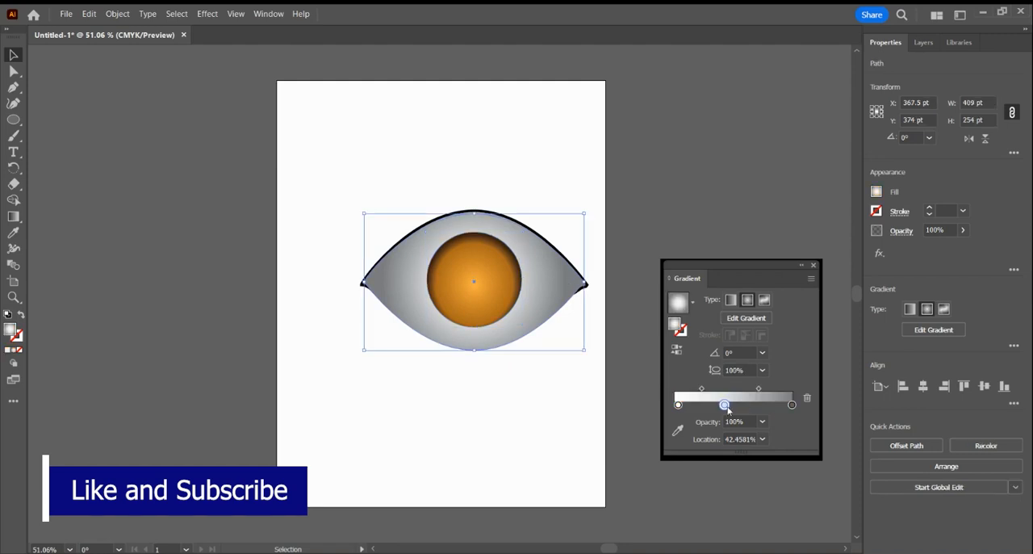
pyautogui.moveTo(725, 406); pyautogui.dragTo(759, 405)
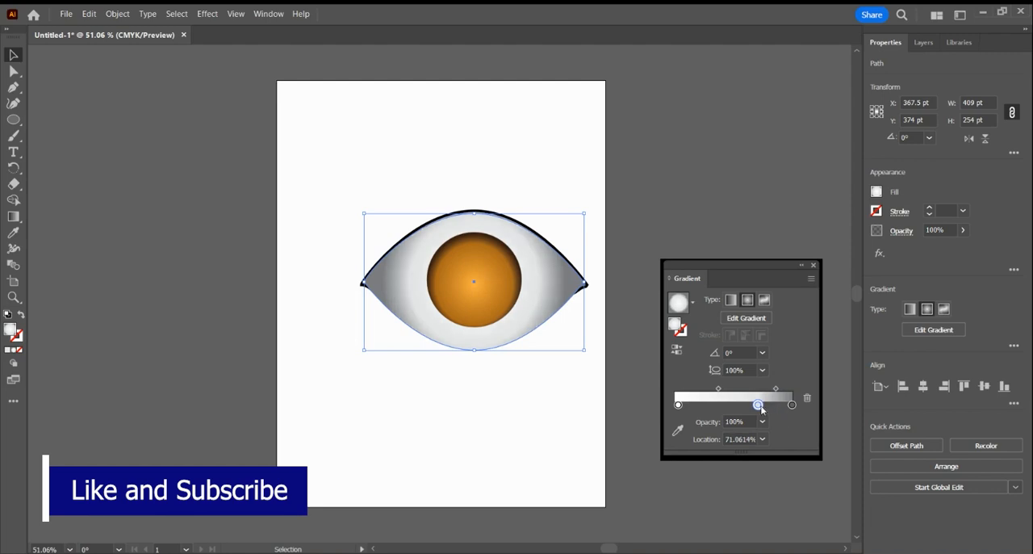
pyautogui.moveTo(758, 406); pyautogui.dragTo(754, 405)
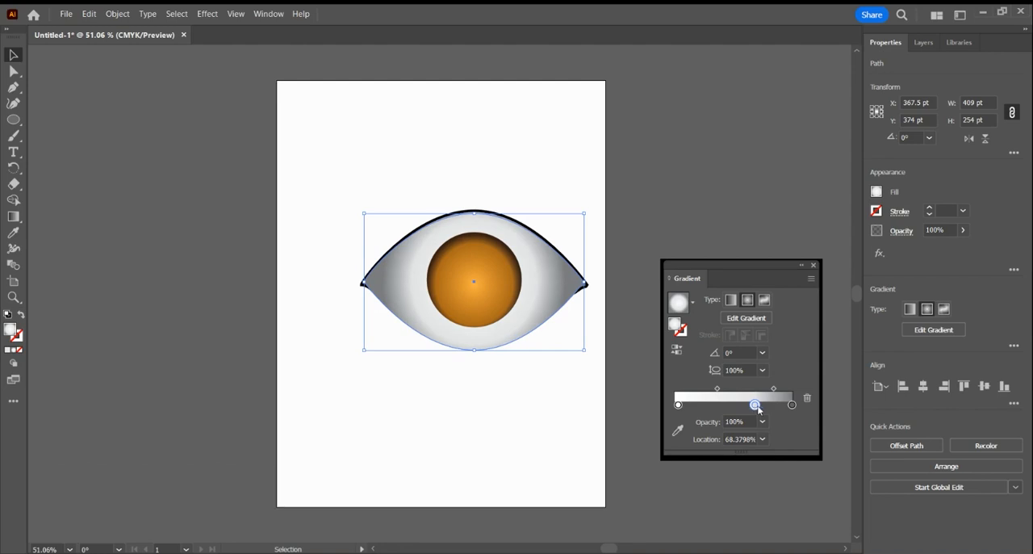
pyautogui.moveTo(759, 409); pyautogui.dragTo(759, 412)
pyautogui.moveTo(774, 388); pyautogui.dragTo(778, 388)
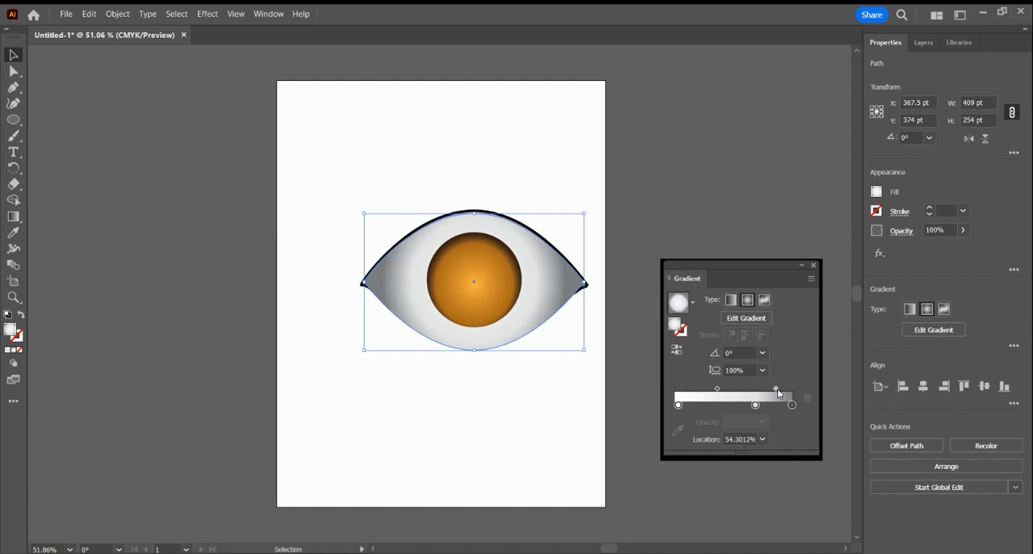
# Try to shift the iris circle vertically to line up with the centre of the eye shape.
pyautogui.click(498, 297)
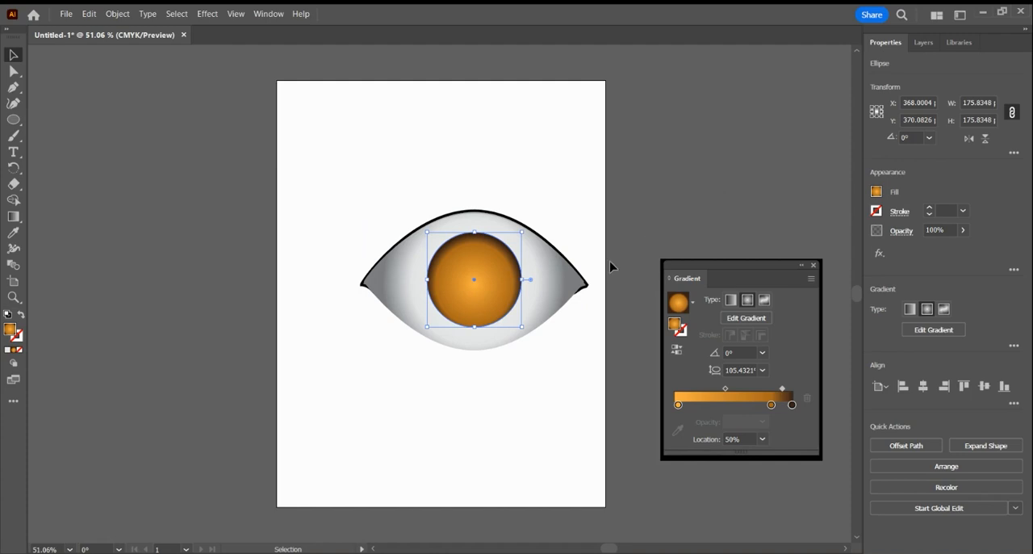
pyautogui.press('Up')
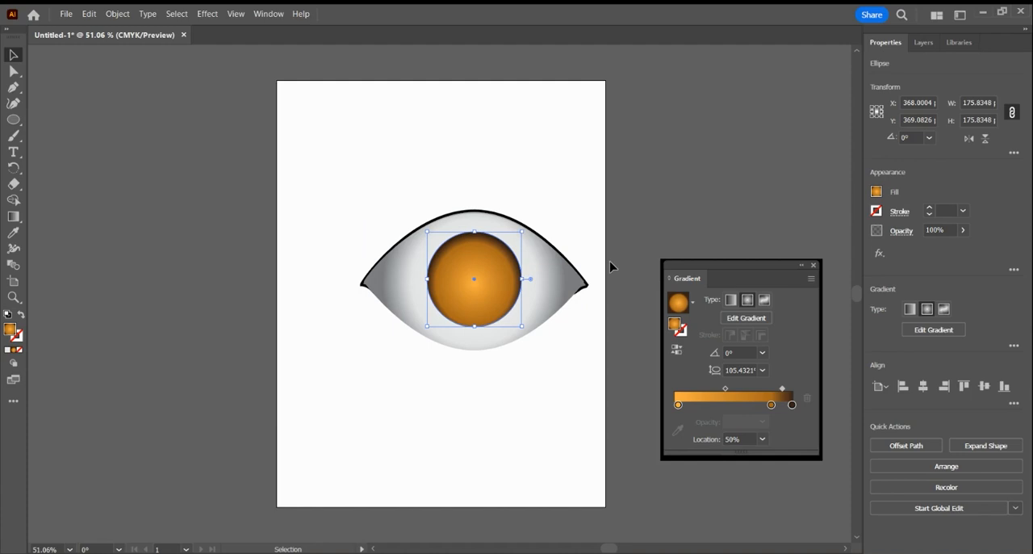
pyautogui.moveTo(484, 277)
pyautogui.mouseDown()
pyautogui.moveTo(570, 266)
pyautogui.moveTo(485, 288)
pyautogui.moveTo(485, 272)
pyautogui.mouseUp()
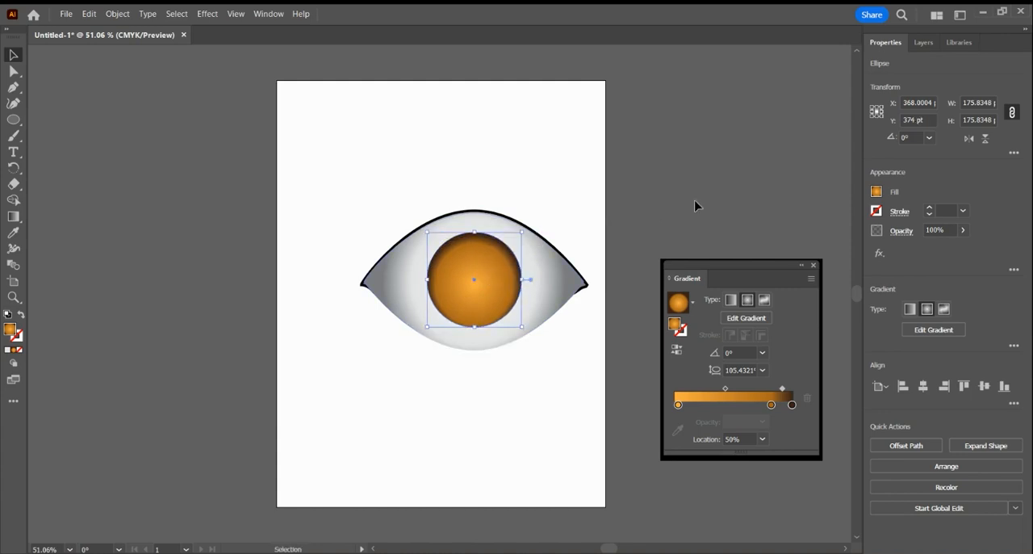
# Apply a Gaussian Blur with a radius of about 43 pixels to the lower of the two stacked iris ellipses.
pyautogui.click(922, 42)
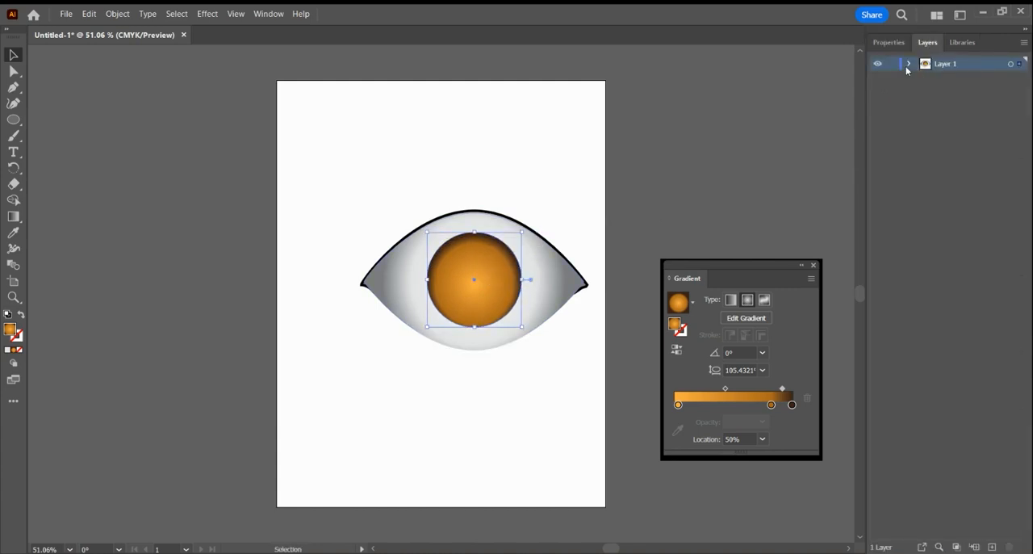
pyautogui.click(910, 64)
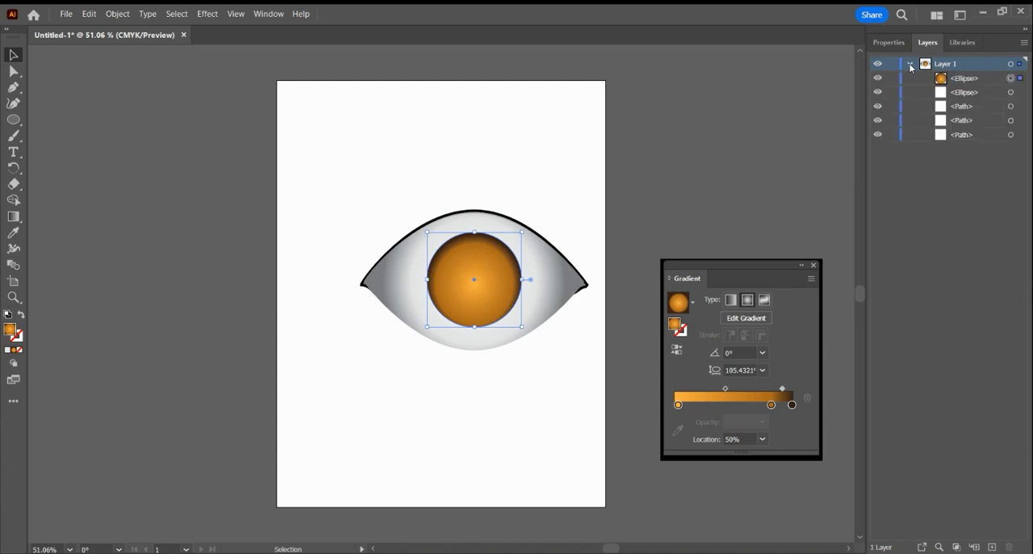
pyautogui.click(1010, 92)
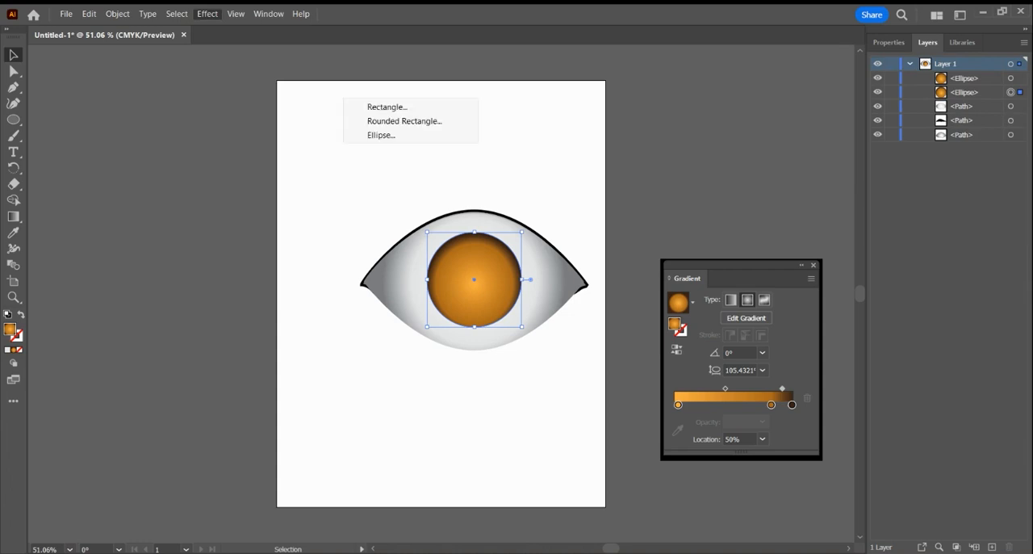
pyautogui.moveTo(266, 134)
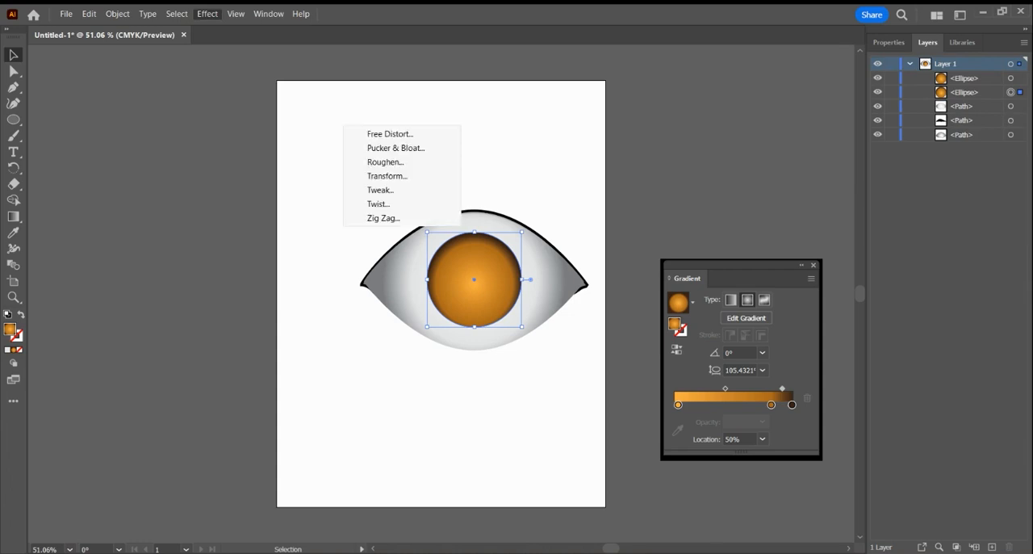
pyautogui.moveTo(266, 274)
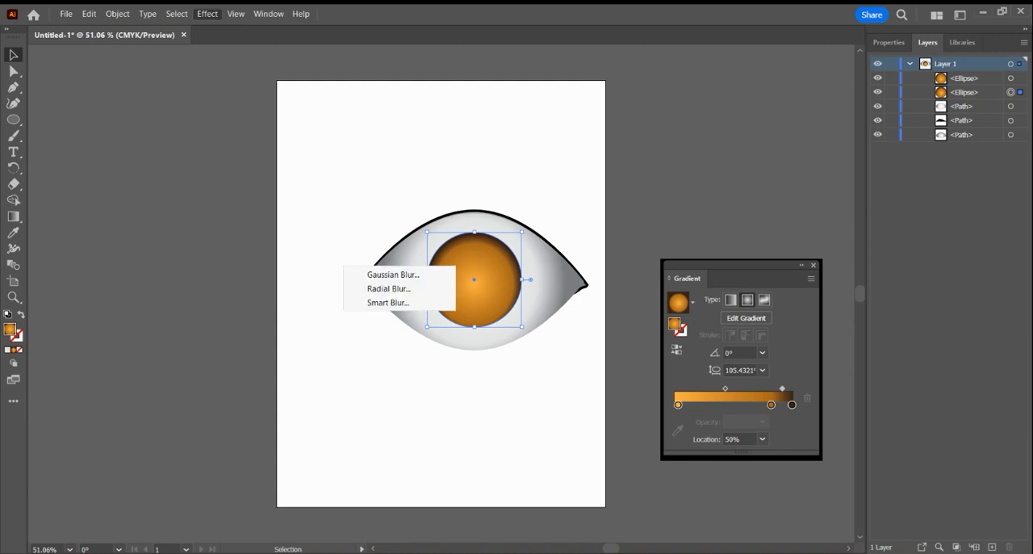
pyautogui.click(393, 275)
pyautogui.moveTo(522, 250); pyautogui.dragTo(615, 245)
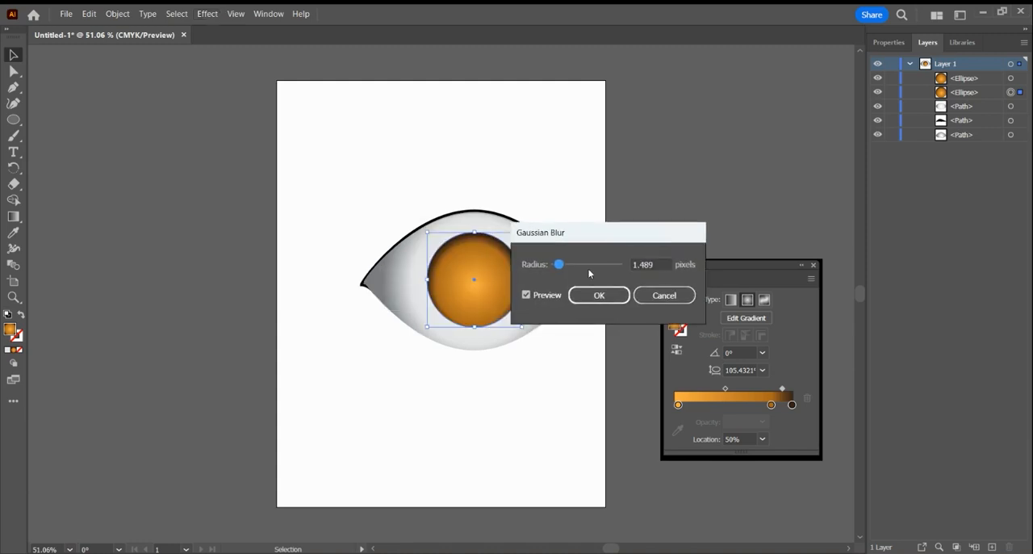
pyautogui.moveTo(560, 266); pyautogui.dragTo(572, 268)
pyautogui.moveTo(612, 239); pyautogui.dragTo(637, 239)
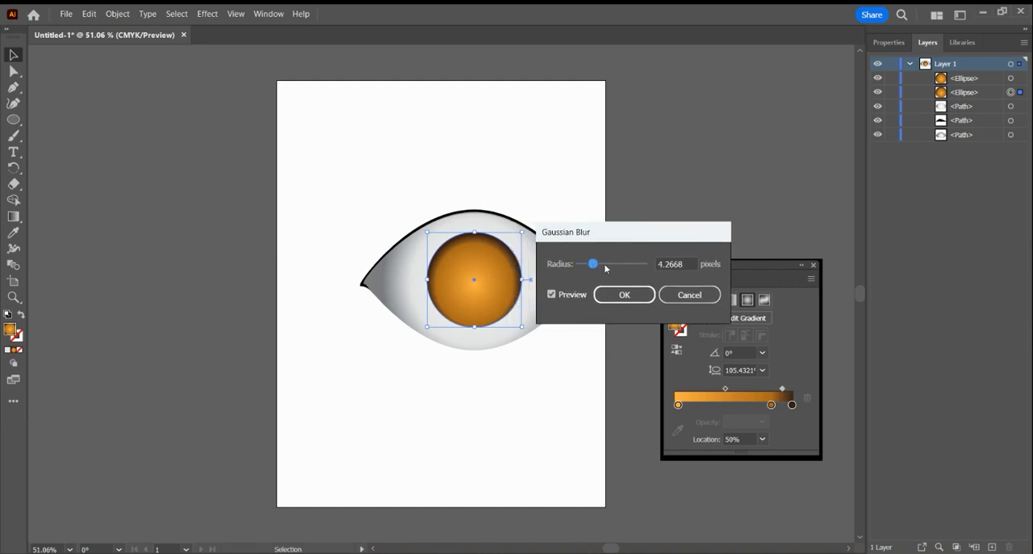
pyautogui.moveTo(594, 264); pyautogui.dragTo(622, 266)
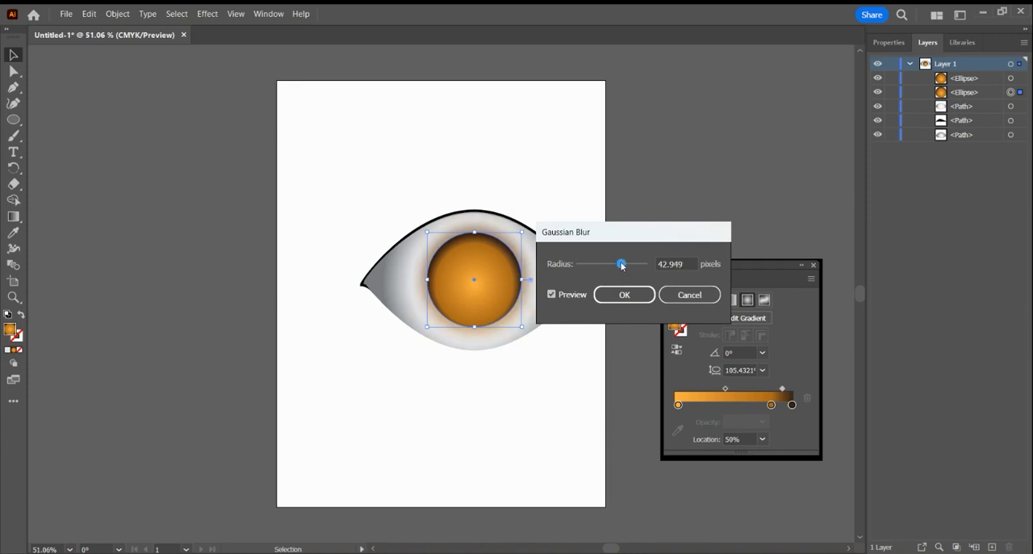
pyautogui.click(621, 294)
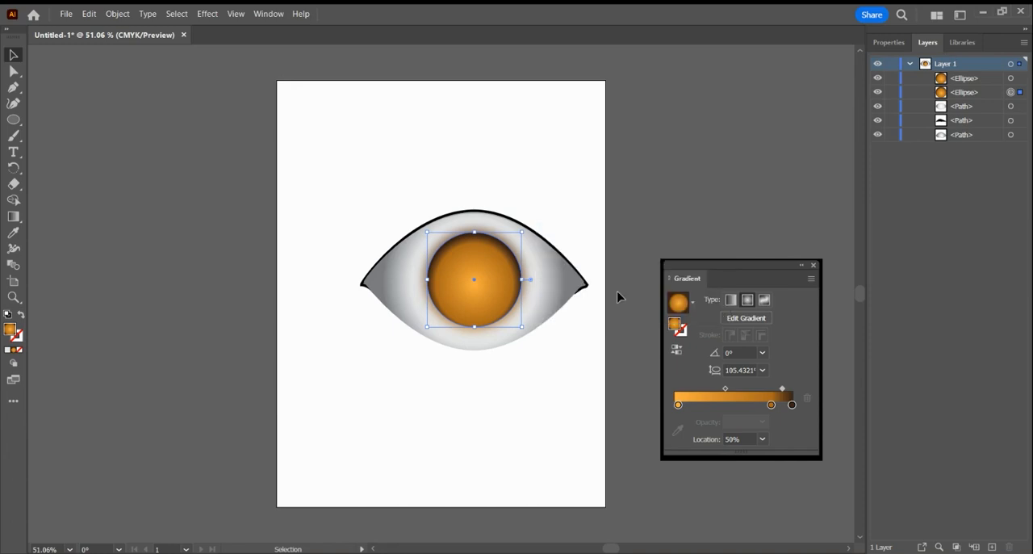
# Draw a circle about 75 pt wide inside the iris for the pupil and delete the stray extra ellipse.
pyautogui.click(679, 210)
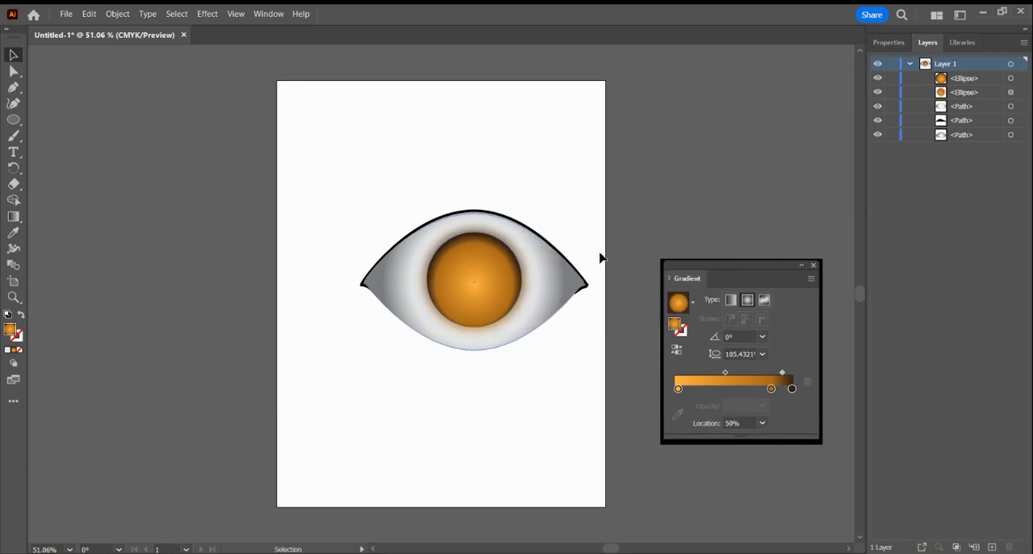
pyautogui.click(13, 120)
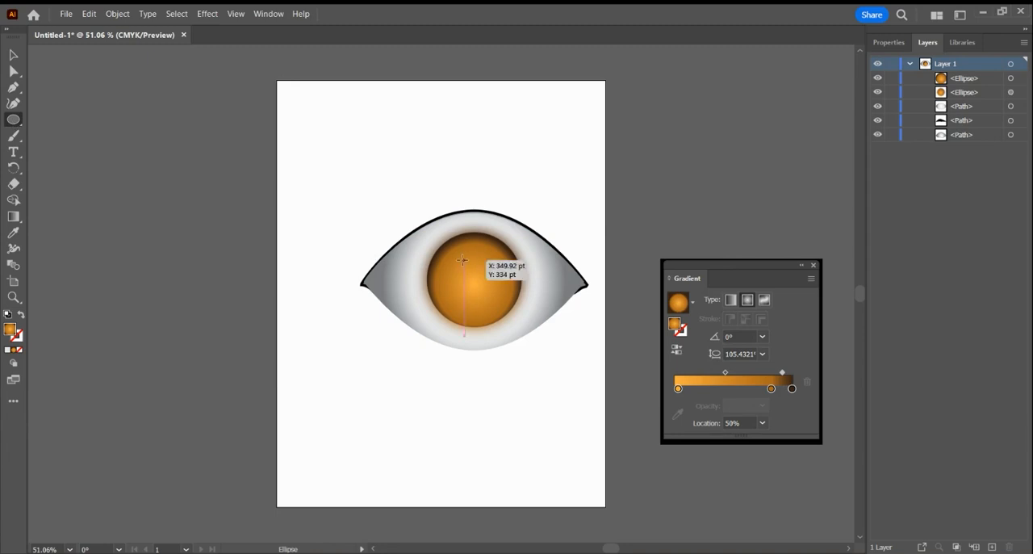
pyautogui.moveTo(465, 261)
pyautogui.mouseDown()
pyautogui.moveTo(495, 300)
pyautogui.moveTo(482, 292)
pyautogui.mouseUp()
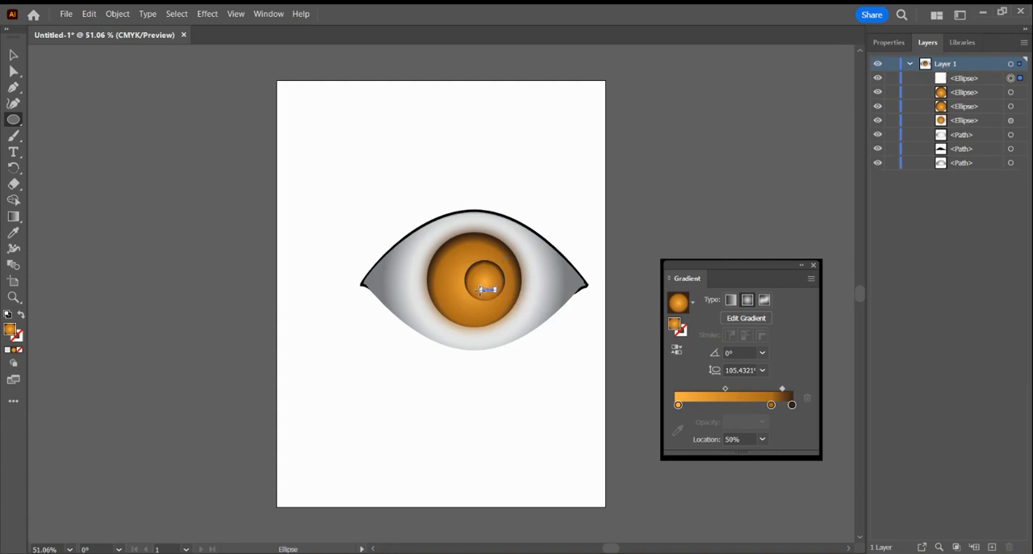
pyautogui.press('Delete')
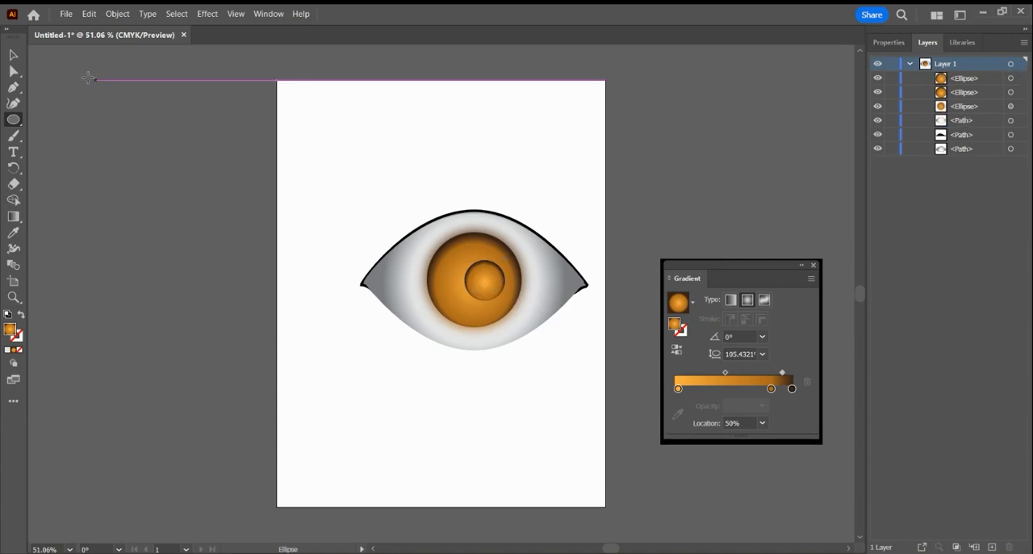
# Move the pupil circle to the middle of the iris and fill it with black.
pyautogui.click(14, 55)
pyautogui.moveTo(484, 285); pyautogui.dragTo(479, 285)
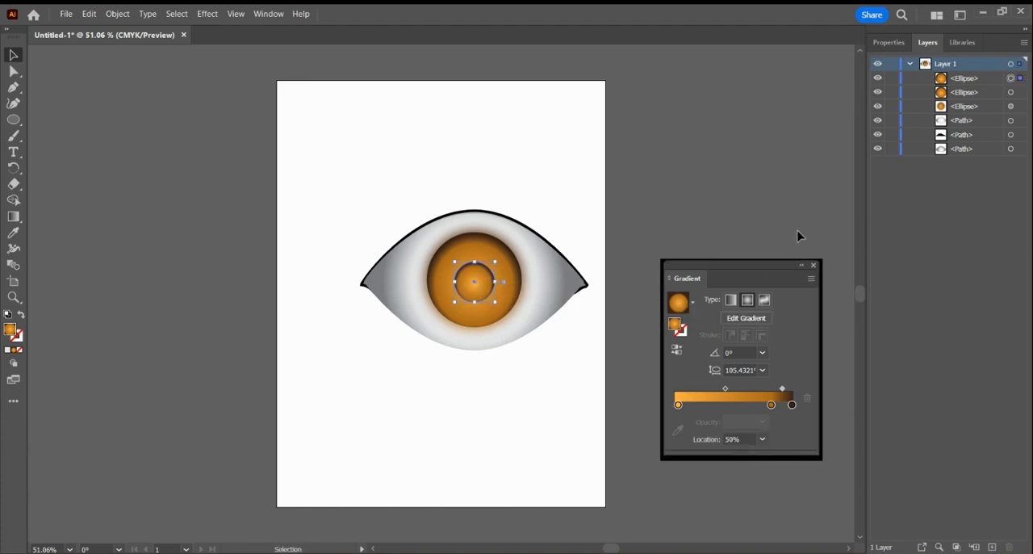
pyautogui.click(888, 42)
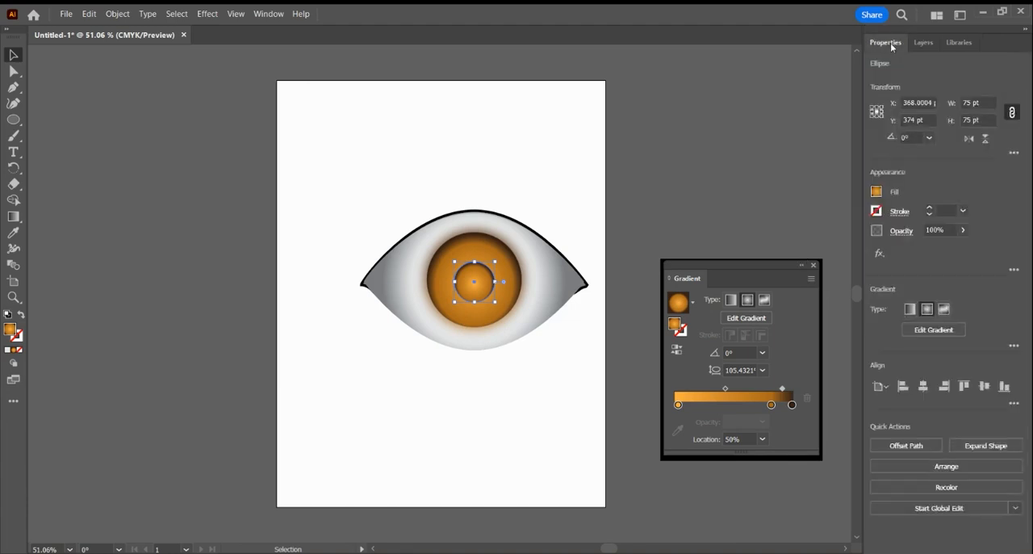
pyautogui.click(877, 192)
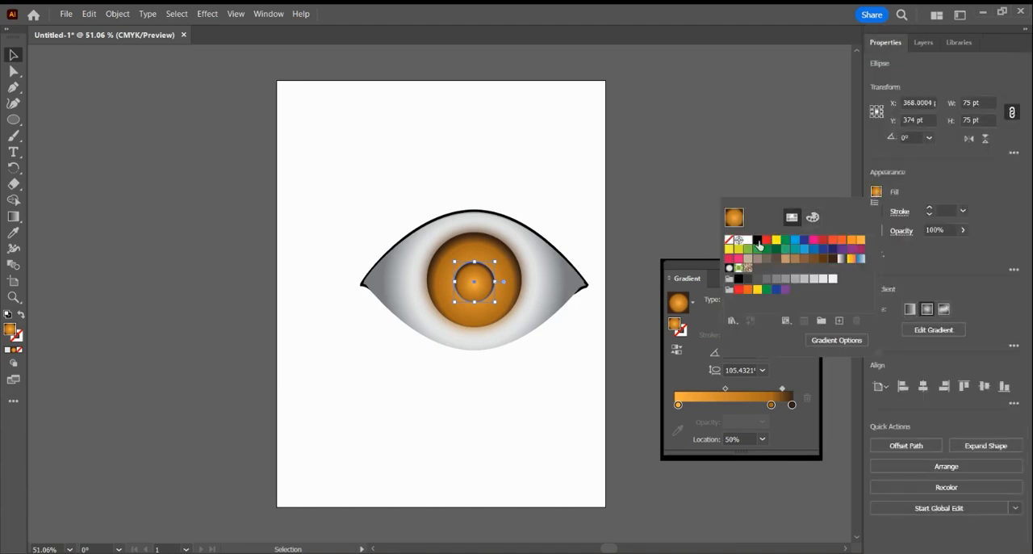
pyautogui.click(757, 242)
# Move the black pupil up about 3.92 pt to align it with the iris's centre.
pyautogui.click(673, 200)
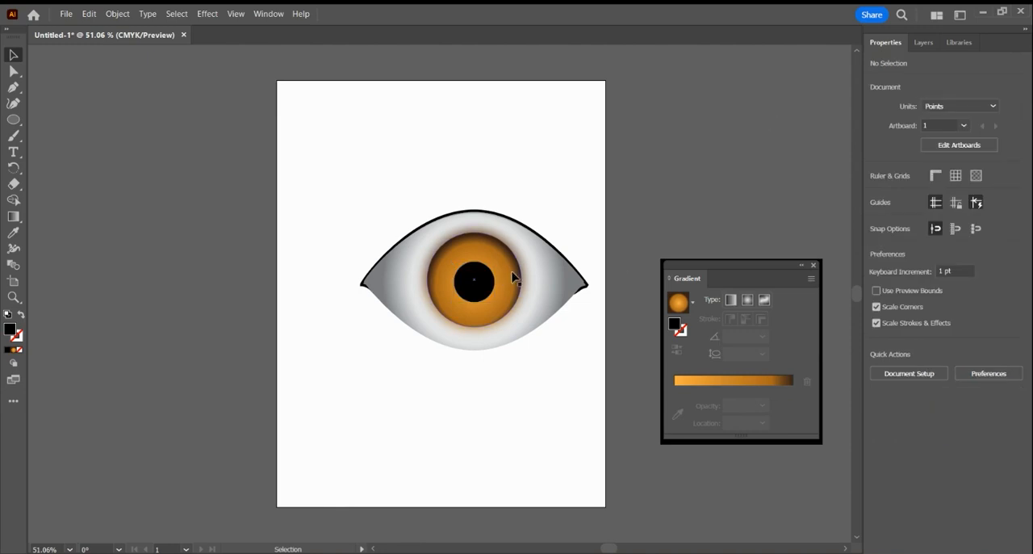
pyautogui.click(483, 288)
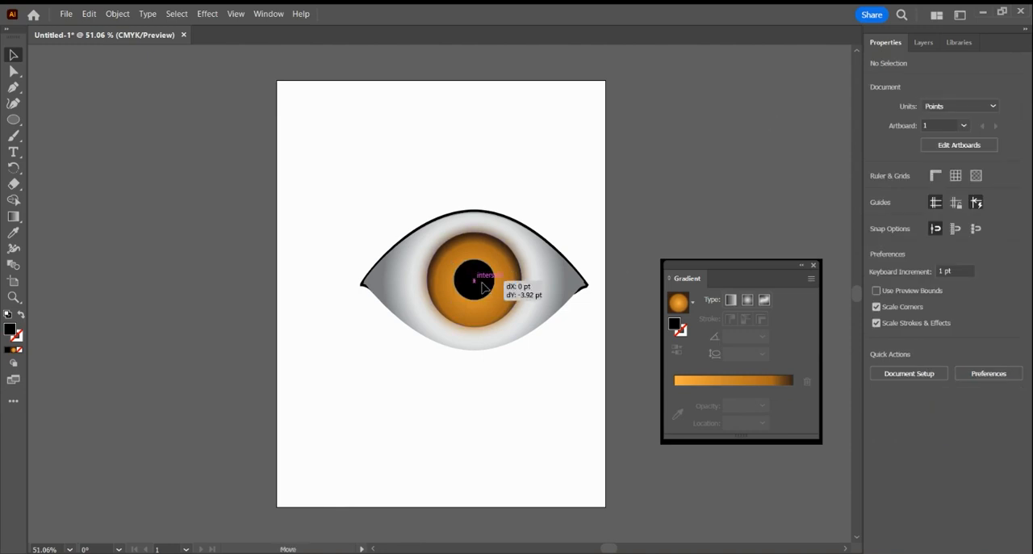
pyautogui.click(680, 187)
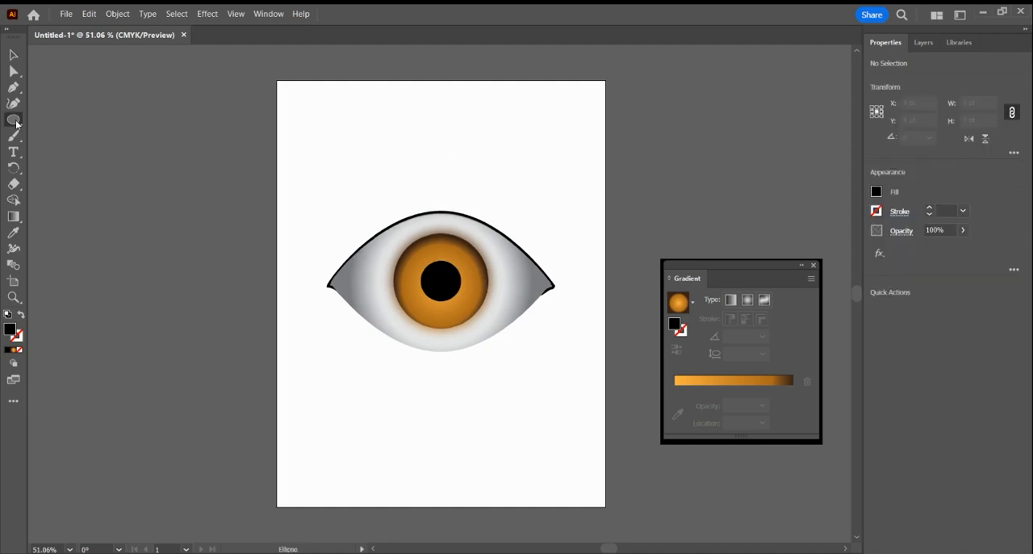
# Draw a 15-point black star above the eye with Radius 1 of 25 pt and Radius 2 of 50 pt.
pyautogui.click(13, 120)
pyautogui.click(13, 119)
pyautogui.click(440, 174)
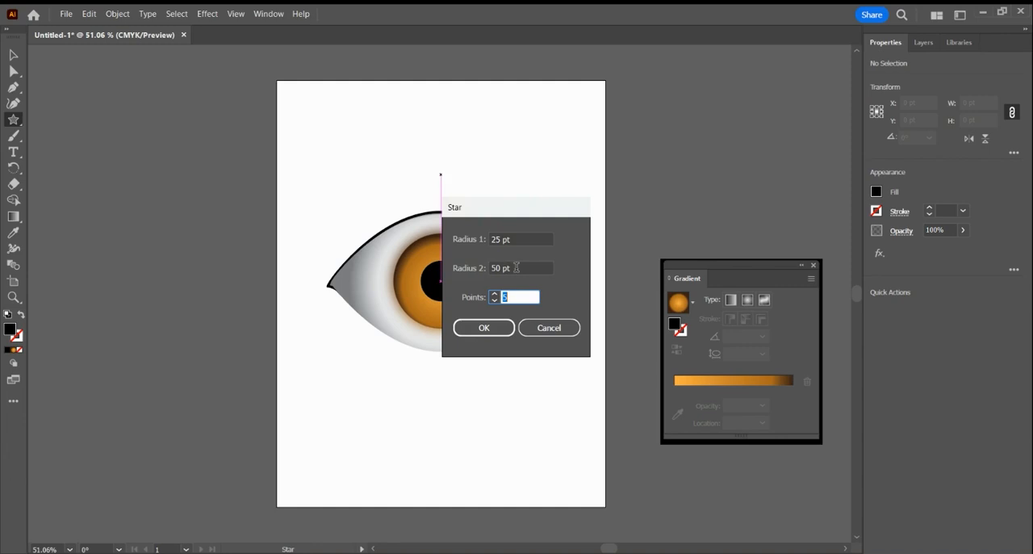
pyautogui.moveTo(516, 267); pyautogui.dragTo(492, 269)
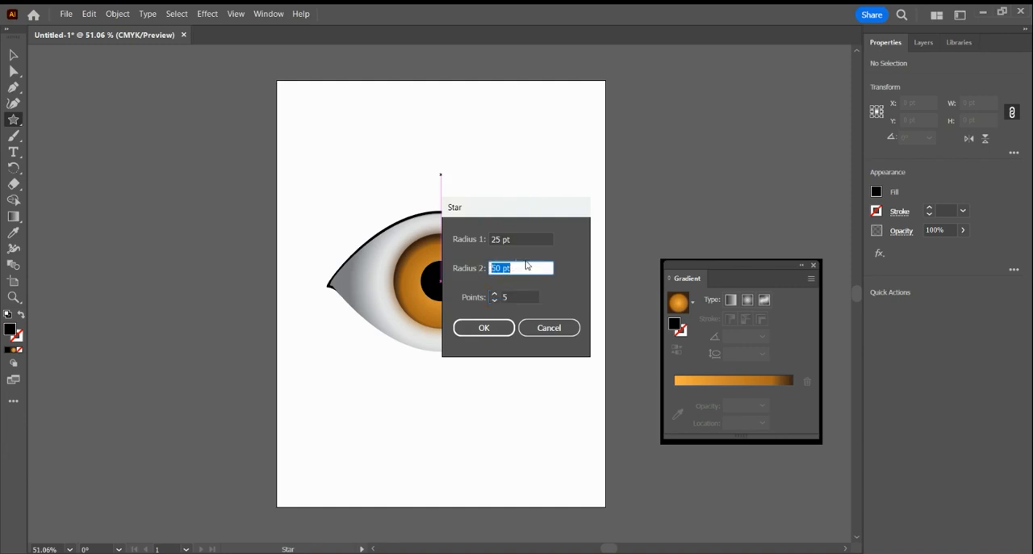
pyautogui.click(495, 294)
pyautogui.click(496, 295)
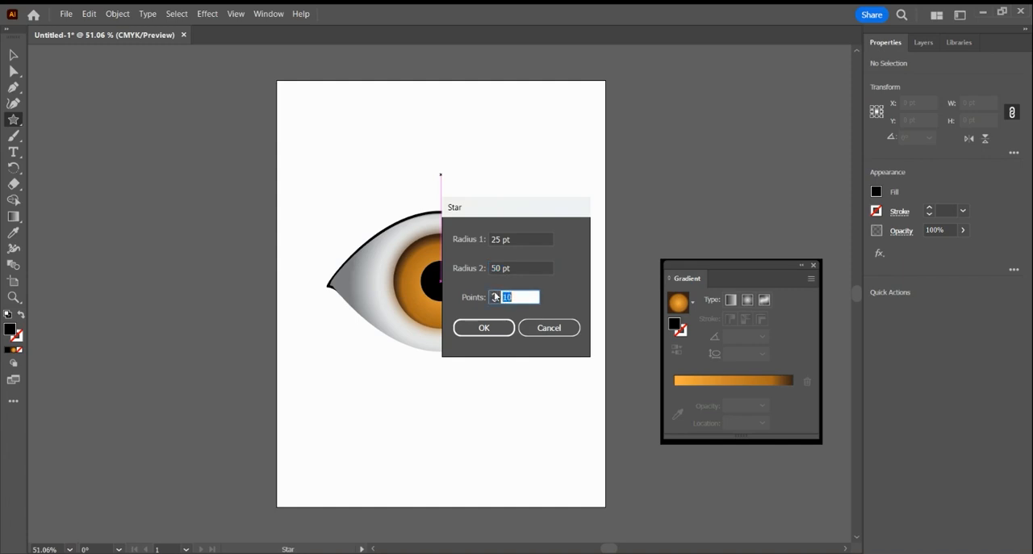
pyautogui.click(496, 294)
pyautogui.click(495, 295)
pyautogui.click(496, 295)
pyautogui.click(496, 295)
pyautogui.click(496, 294)
pyautogui.click(495, 294)
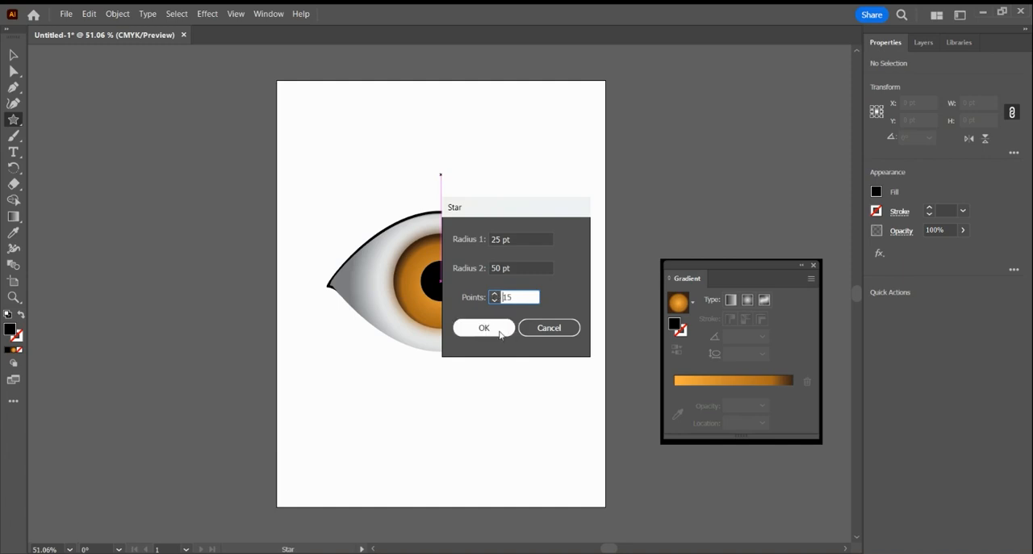
pyautogui.click(499, 327)
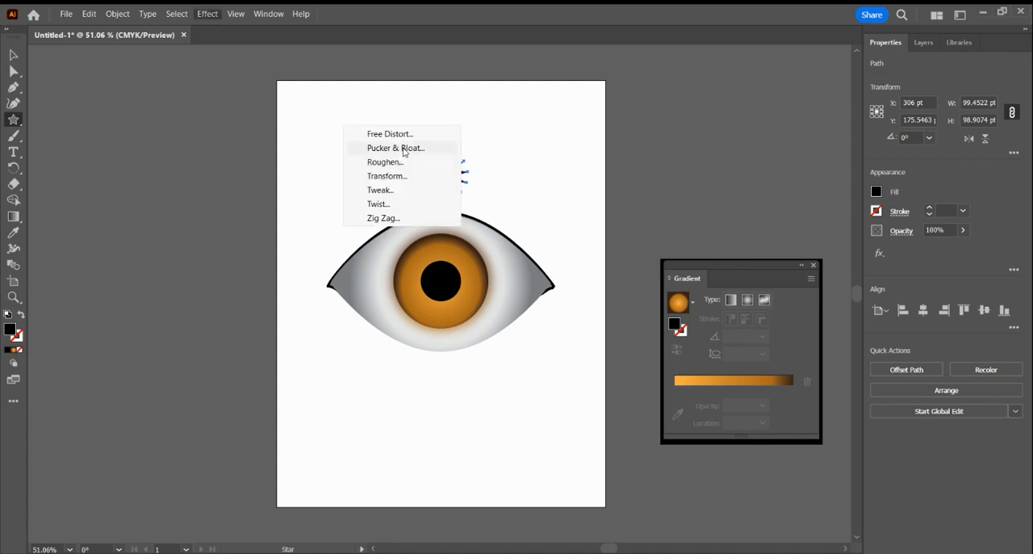
# Apply the Pucker & Bloat effect to the star with a bloat of 197%.
pyautogui.click(404, 151)
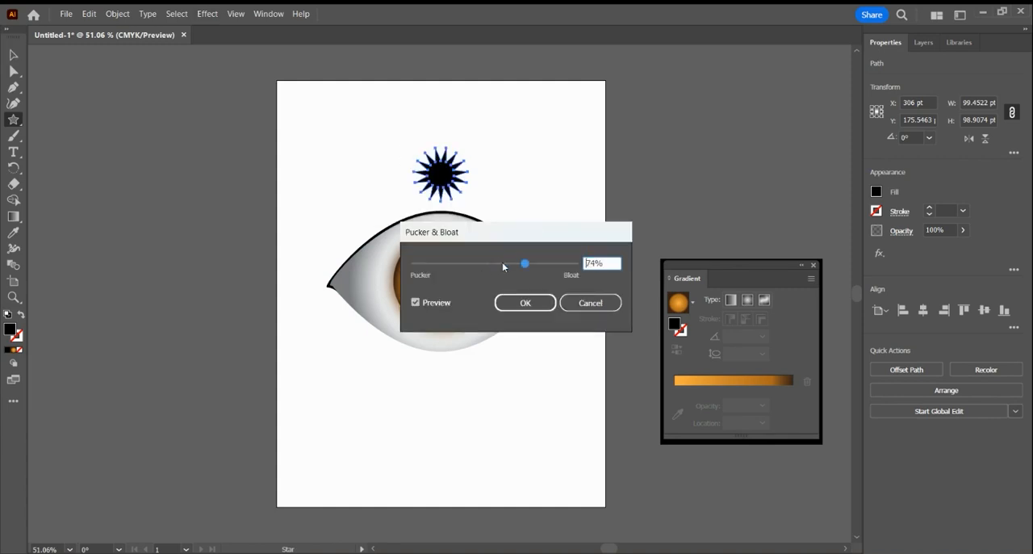
pyautogui.moveTo(525, 264); pyautogui.dragTo(574, 274)
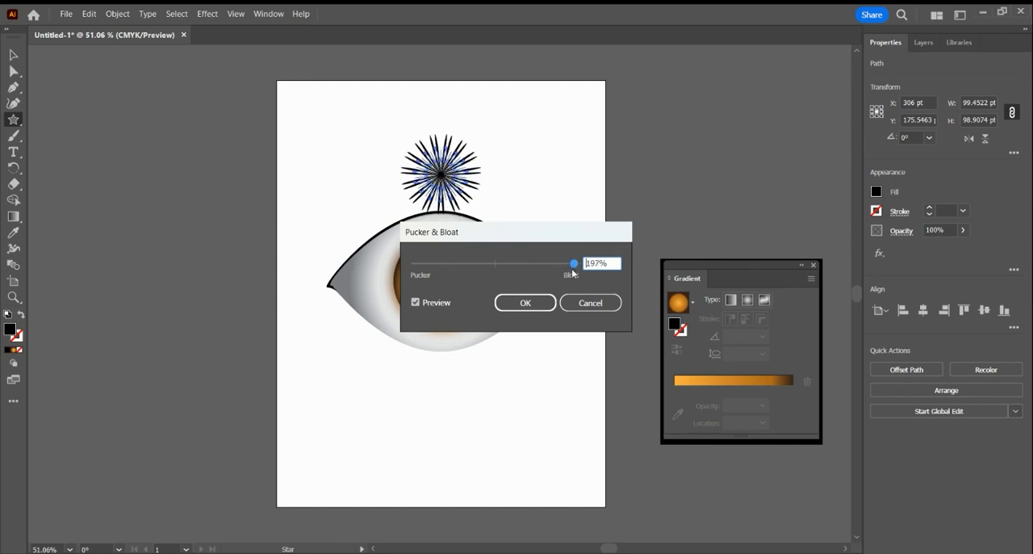
pyautogui.click(527, 305)
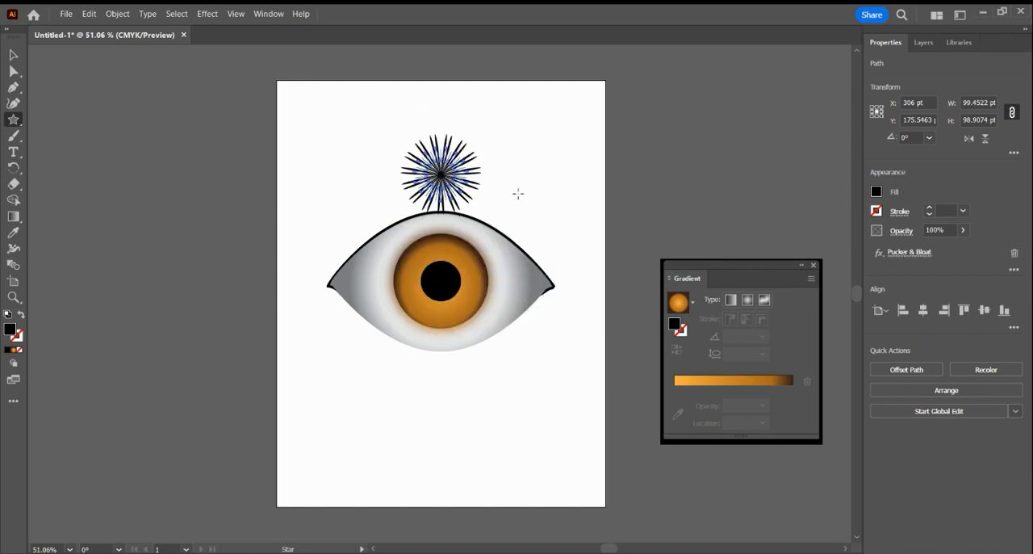
pyautogui.click(13, 54)
pyautogui.click(280, 98)
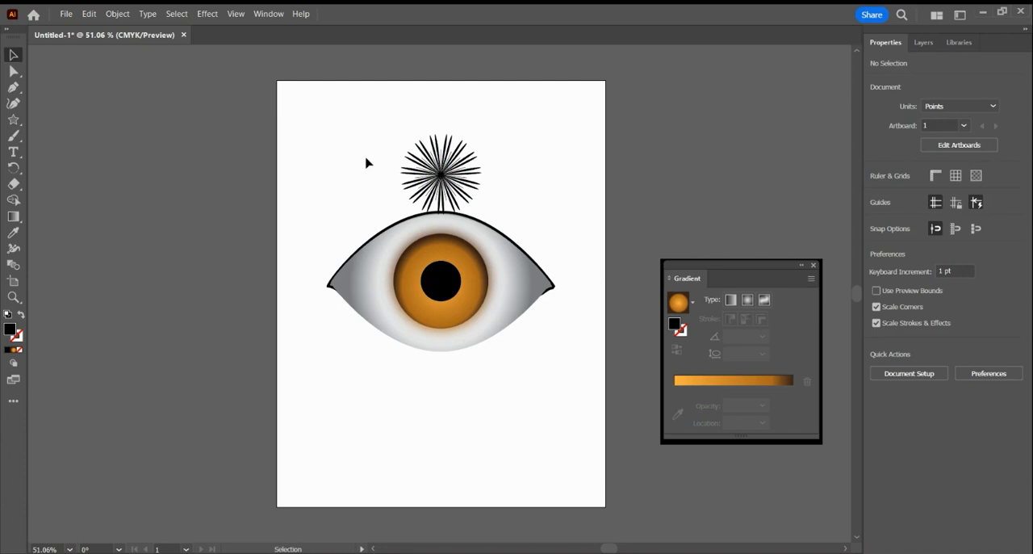
# Move the spiky star onto the centre of the iris and place it just beneath the pupil in the stacking order.
pyautogui.moveTo(443, 204); pyautogui.dragTo(441, 286)
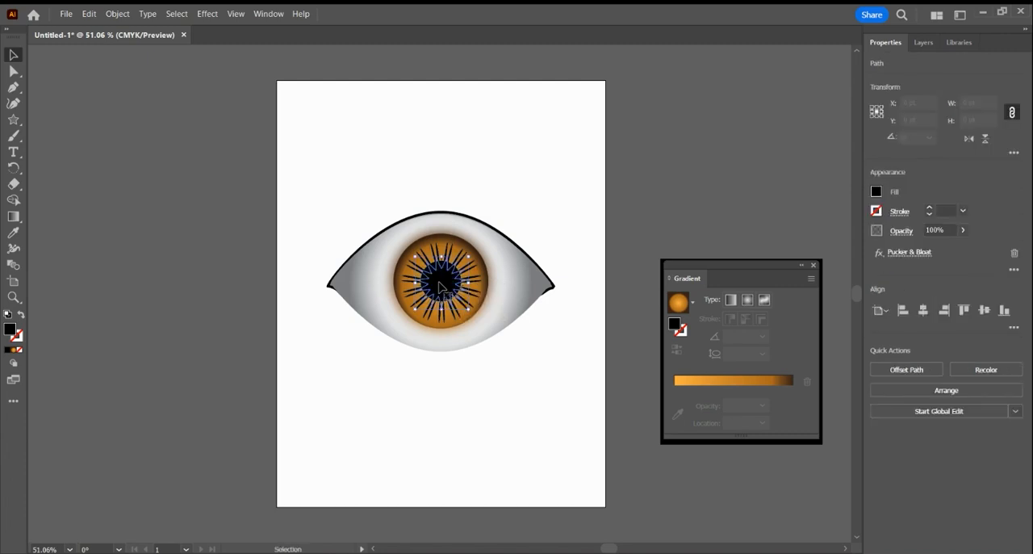
pyautogui.click(923, 42)
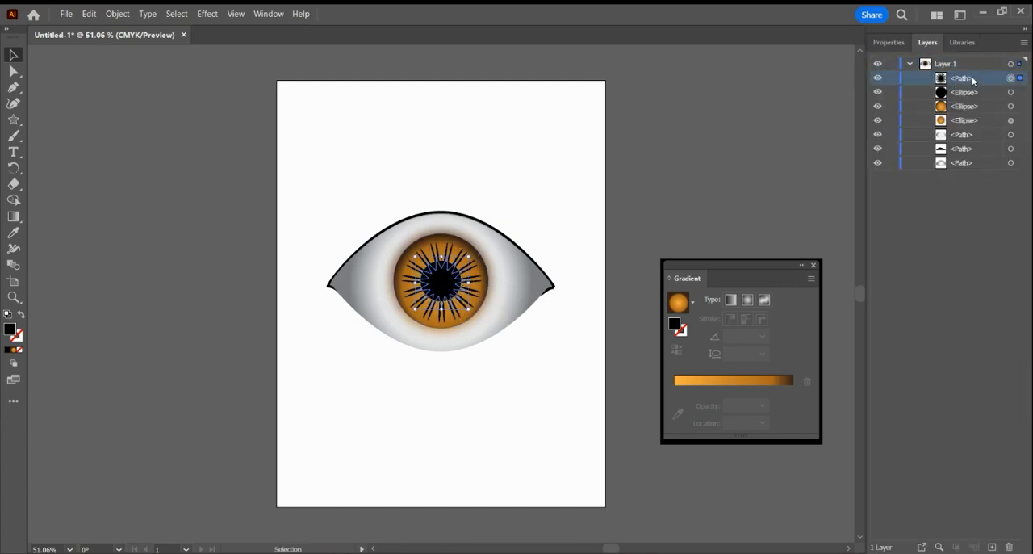
pyautogui.moveTo(968, 79); pyautogui.dragTo(974, 106)
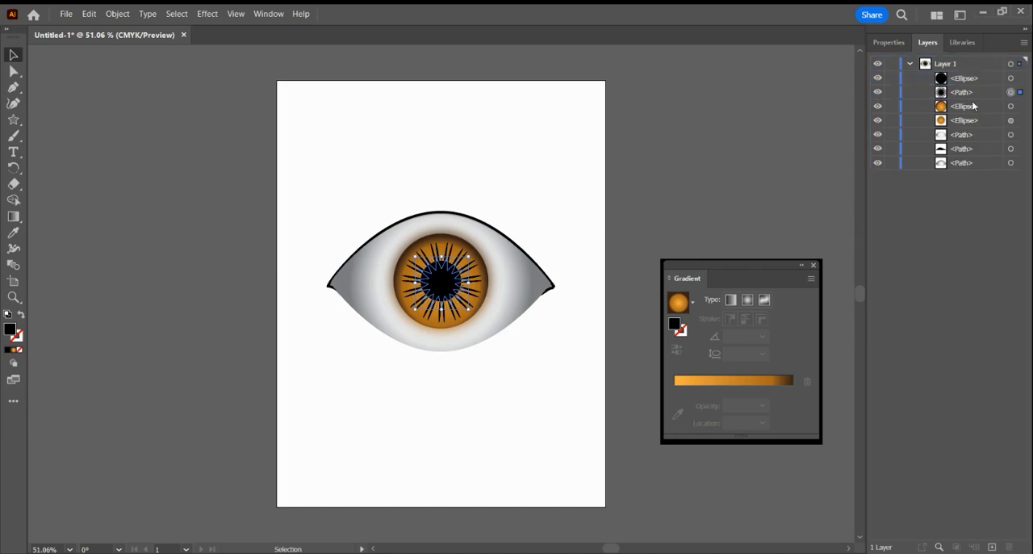
pyautogui.click(745, 150)
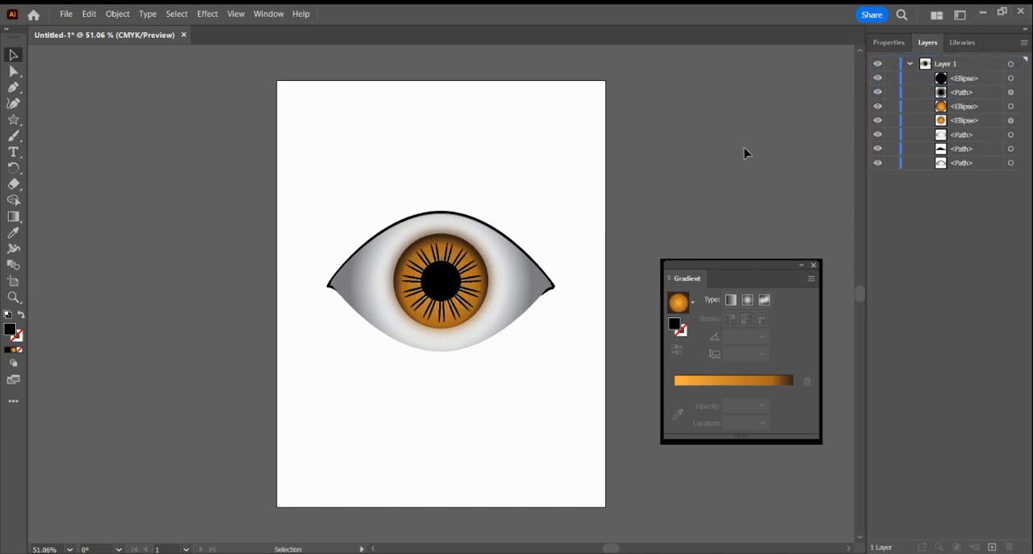
# Move the spiky star off the iris to above the eye, rotated to 315°, and place a duplicate beside it.
pyautogui.click(465, 275)
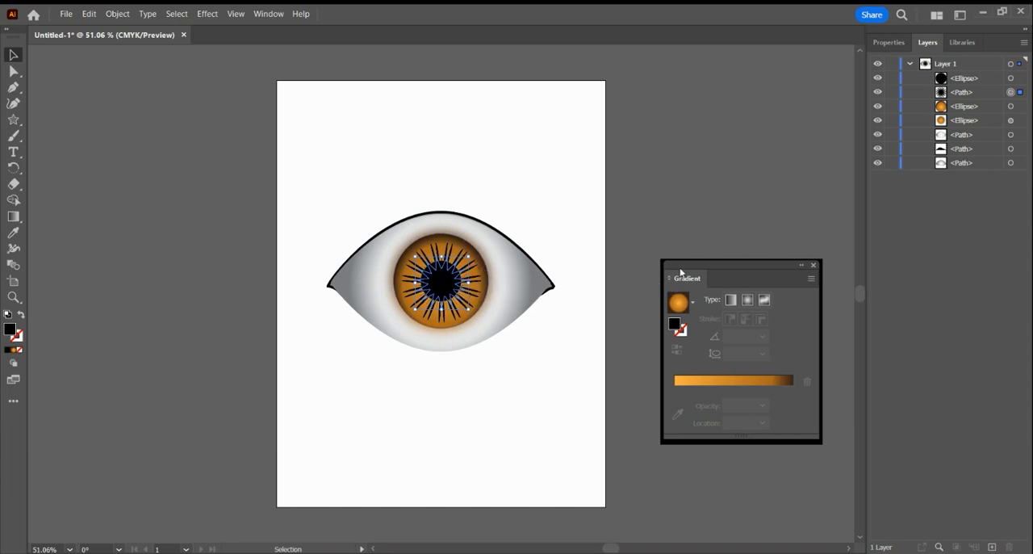
pyautogui.click(732, 194)
pyautogui.click(477, 282)
pyautogui.moveTo(476, 260); pyautogui.dragTo(494, 196)
pyautogui.click(536, 193)
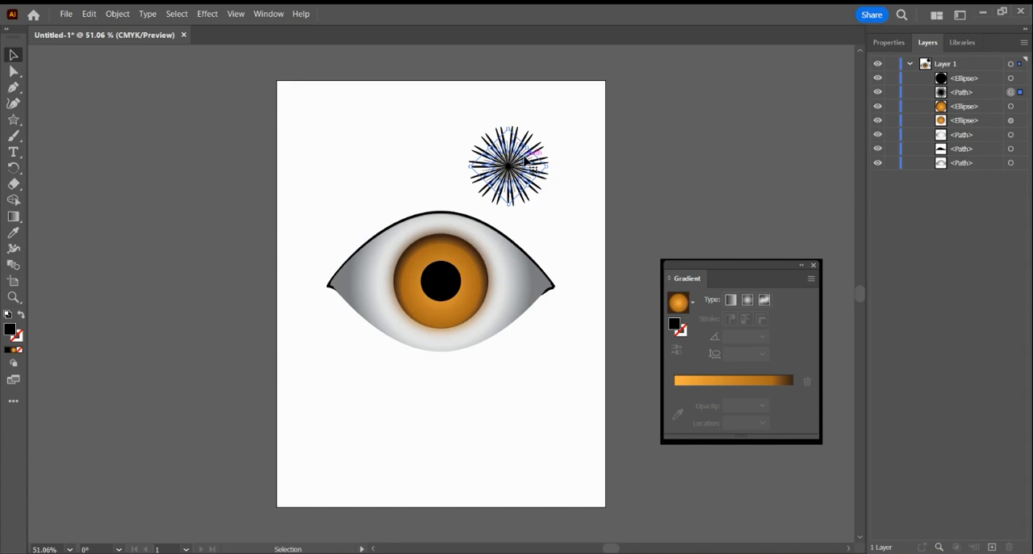
pyautogui.moveTo(526, 162); pyautogui.dragTo(457, 162)
pyautogui.moveTo(525, 161); pyautogui.dragTo(416, 162)
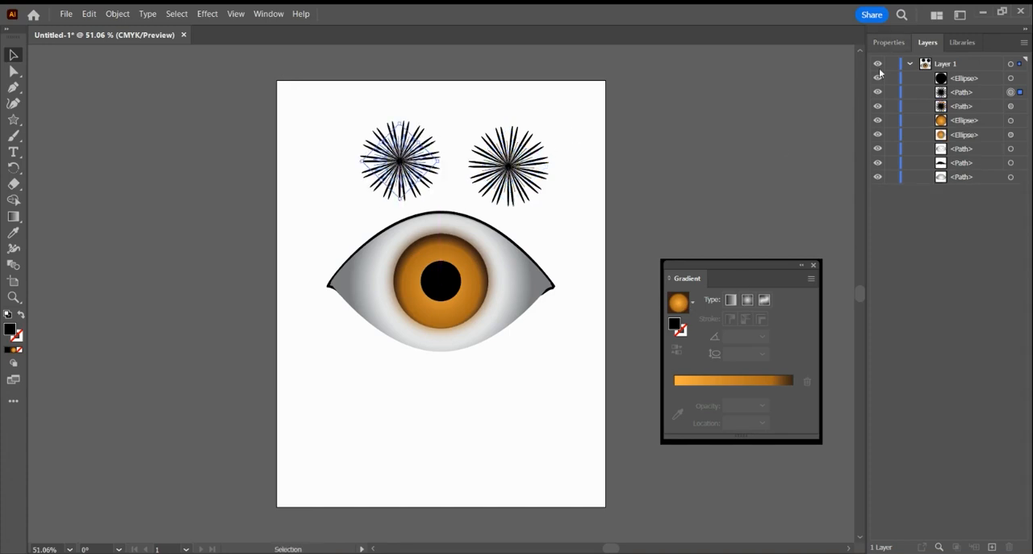
# Fill the duplicated spiky star with a dark brown swatch.
pyautogui.click(889, 42)
pyautogui.click(876, 192)
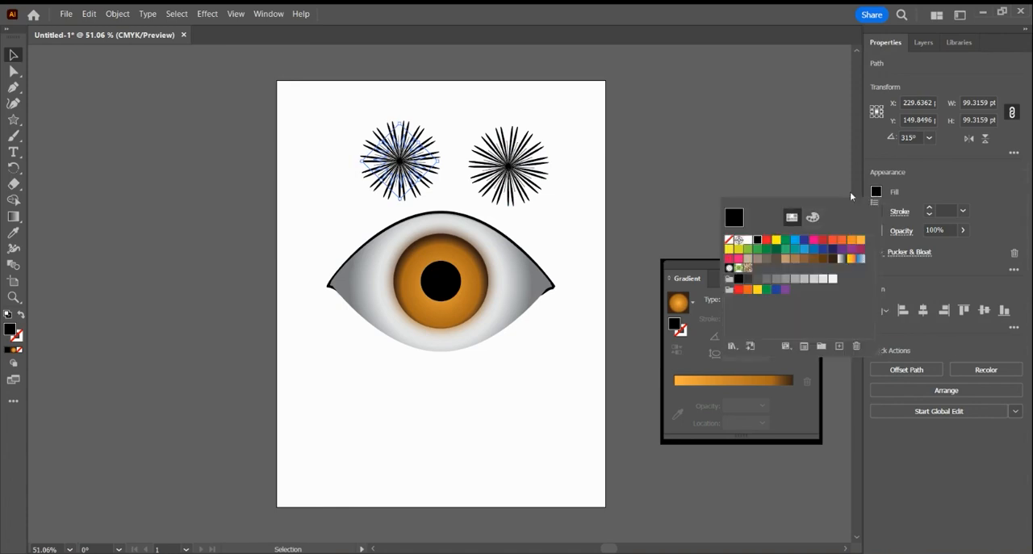
pyautogui.click(822, 258)
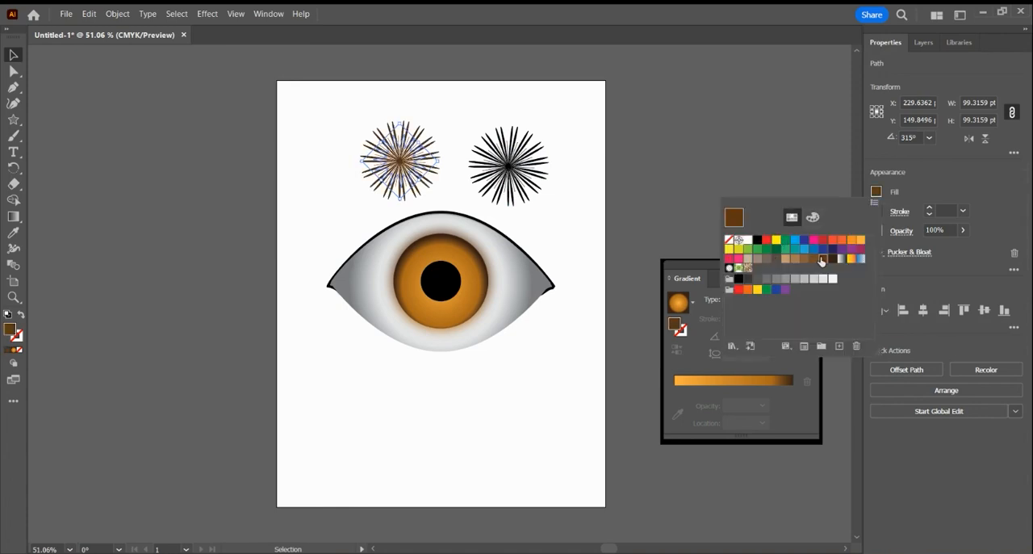
pyautogui.click(471, 105)
# Centre both spiky stars on the iris, with the brown one rotated to about 301.55°, and set the brown star's opacity to 37%.
pyautogui.moveTo(527, 184); pyautogui.dragTo(458, 300)
pyautogui.click(558, 169)
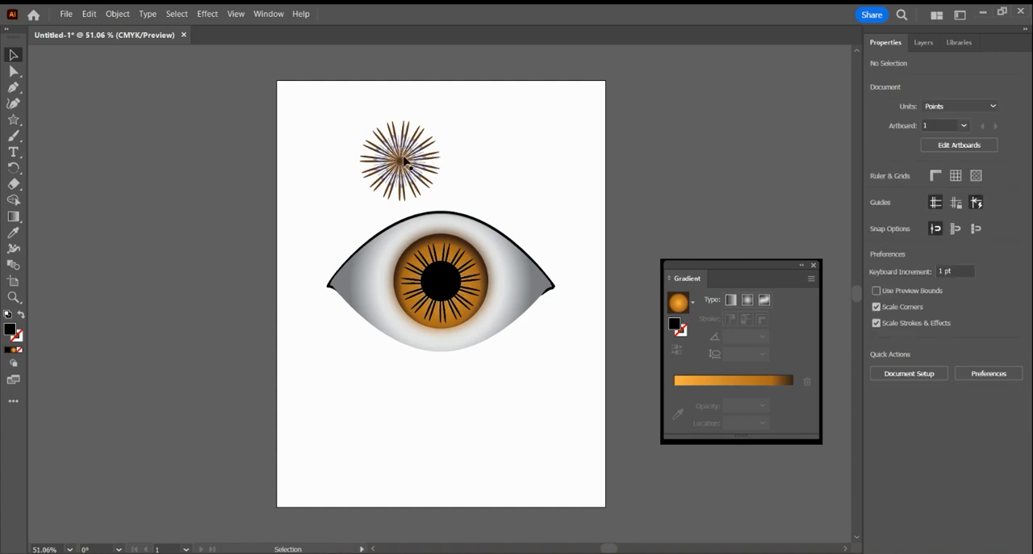
pyautogui.moveTo(404, 162); pyautogui.dragTo(483, 298)
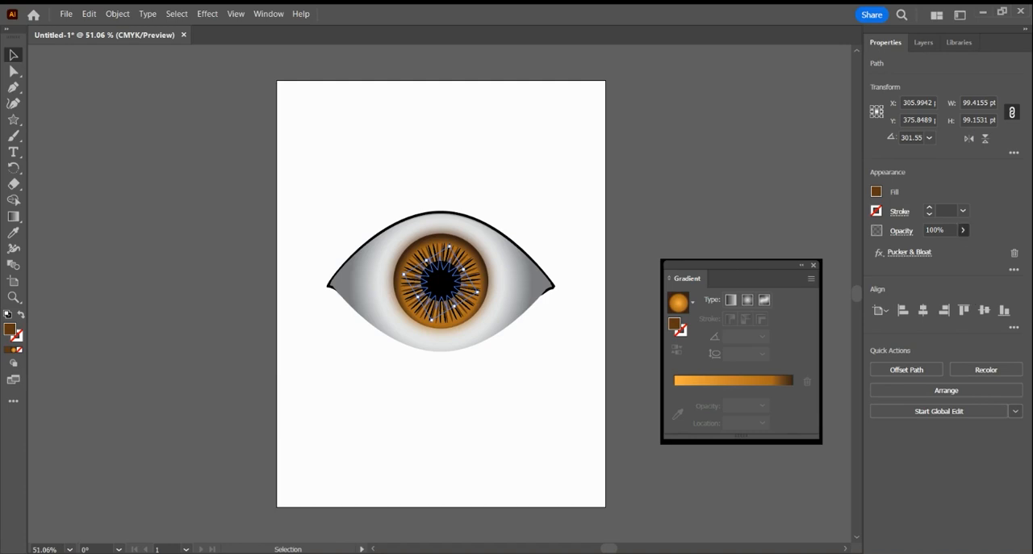
pyautogui.moveTo(962, 245); pyautogui.dragTo(928, 246)
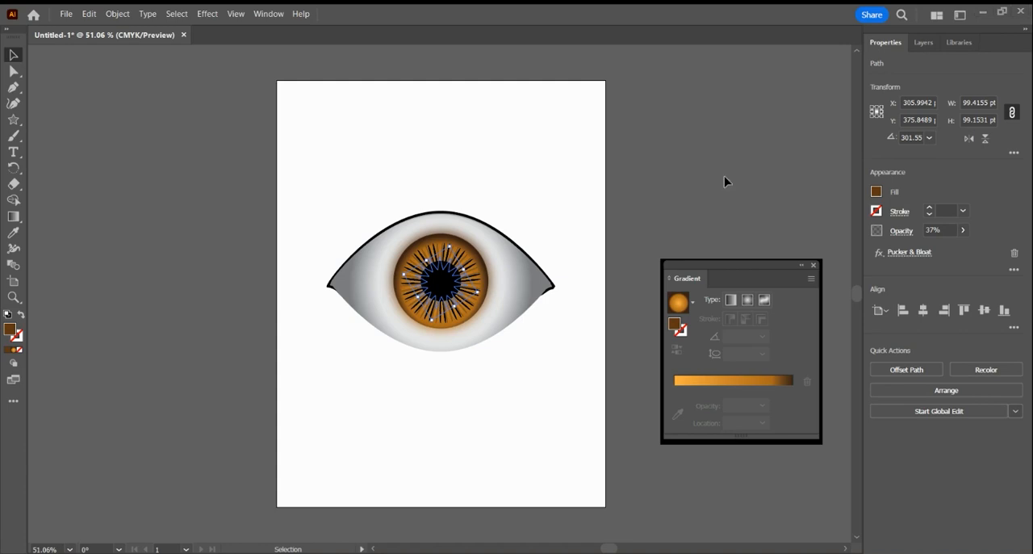
pyautogui.click(538, 234)
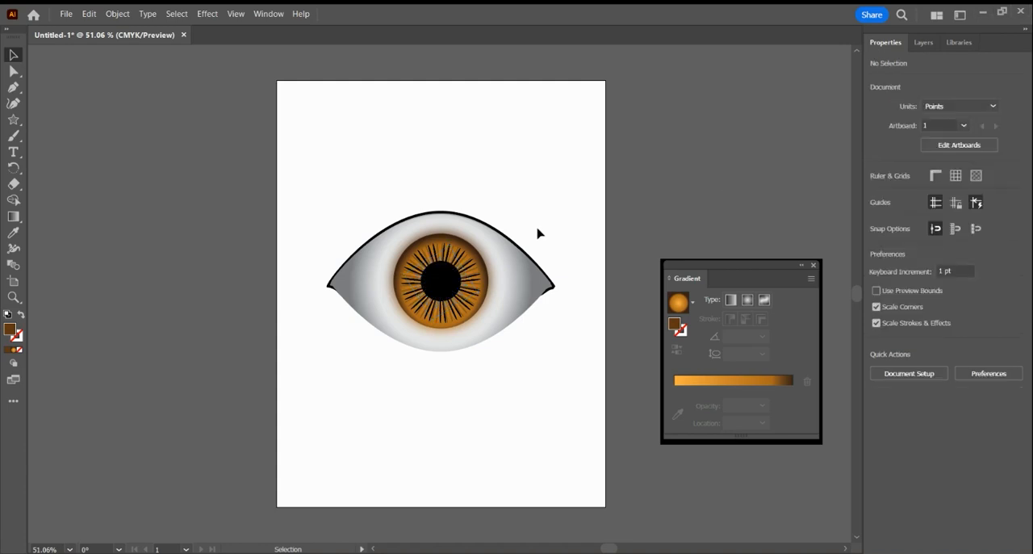
# Set the opacity of the upper gradient-filled iris ellipse to 41%.
pyautogui.click(473, 270)
pyautogui.click(924, 42)
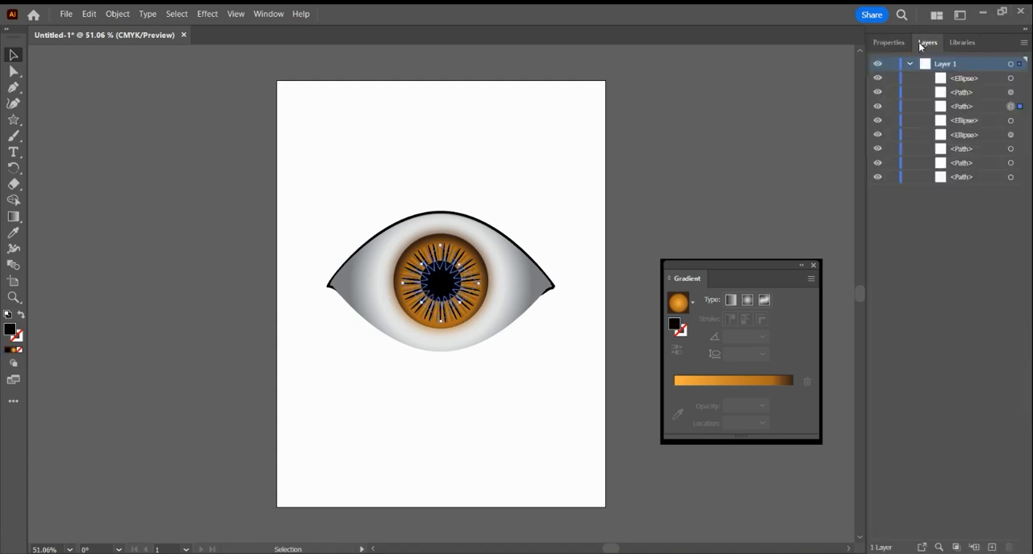
pyautogui.click(1009, 120)
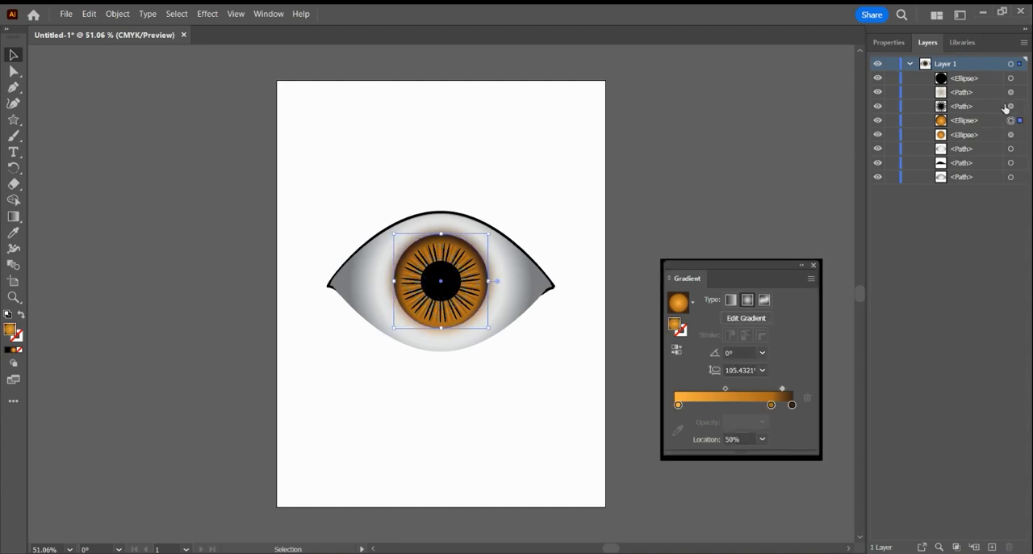
pyautogui.click(896, 42)
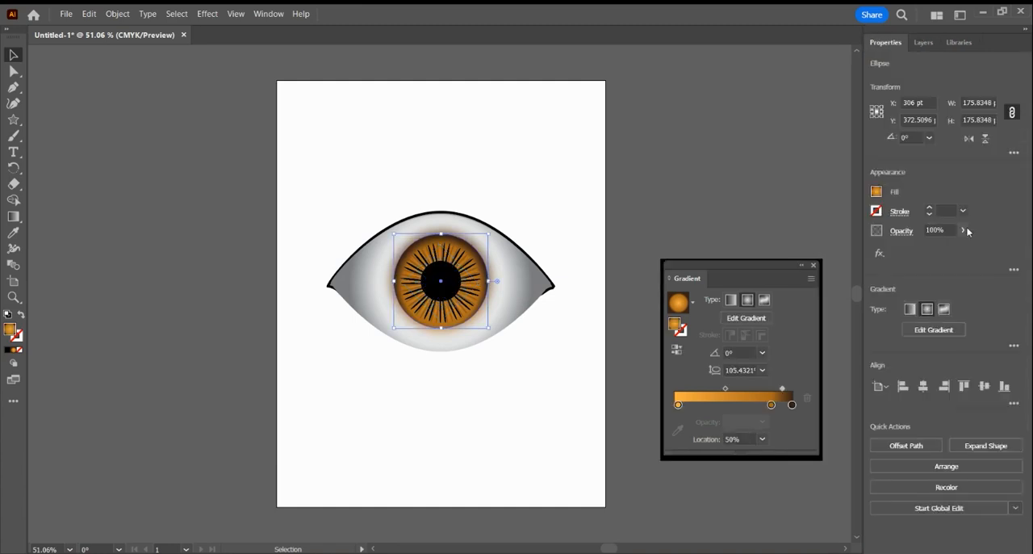
pyautogui.moveTo(964, 244); pyautogui.dragTo(933, 243)
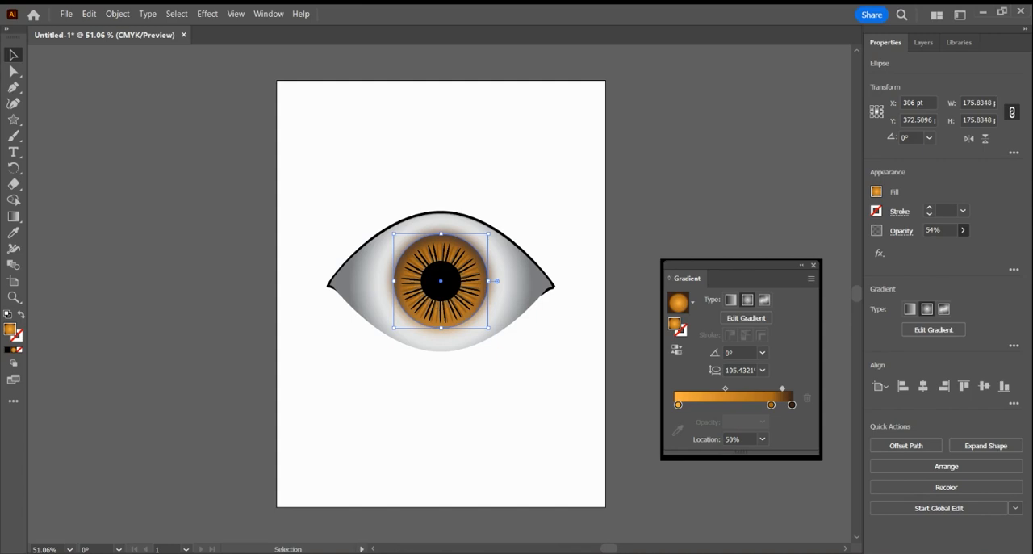
pyautogui.click(708, 132)
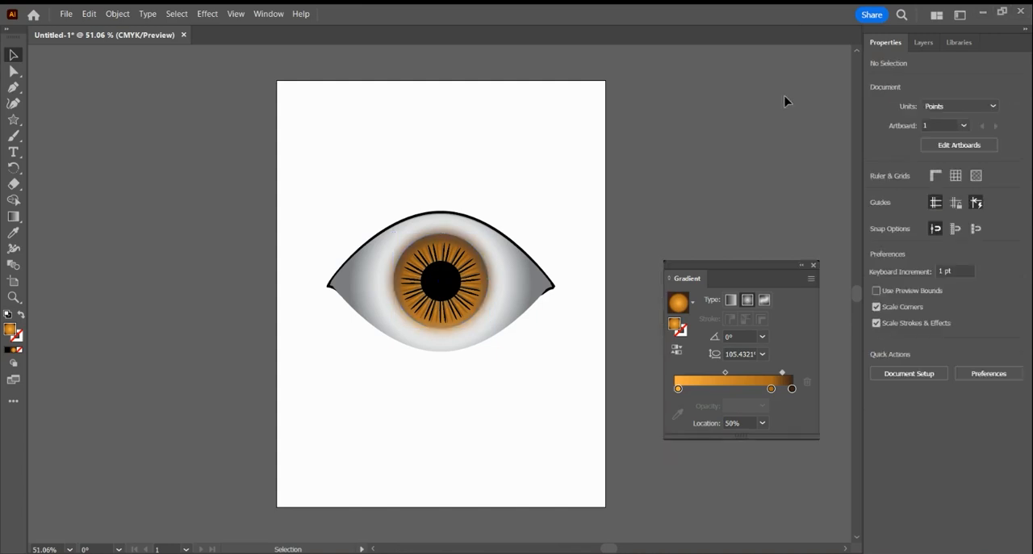
# Try reducing the black pupil's opacity to 83%.
pyautogui.click(453, 290)
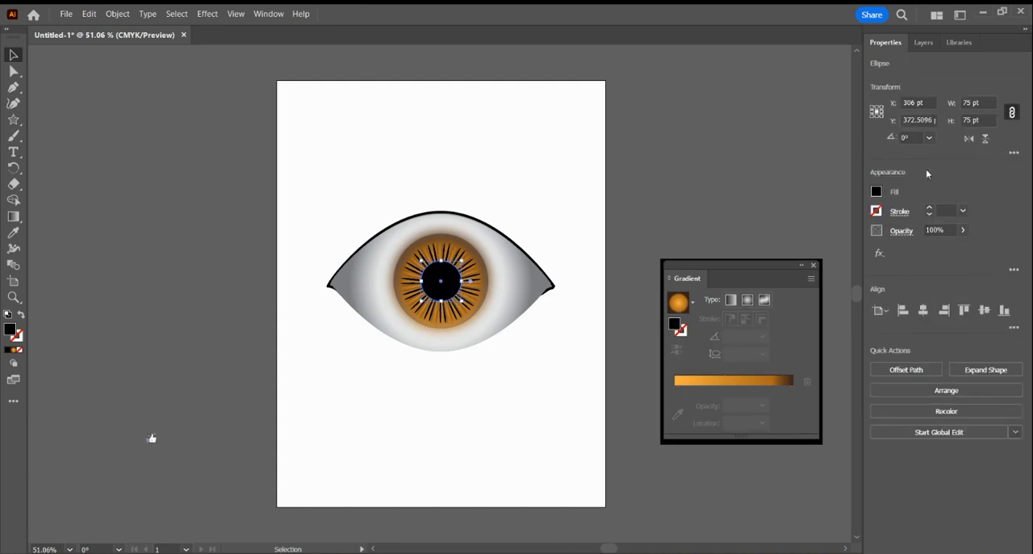
pyautogui.click(963, 231)
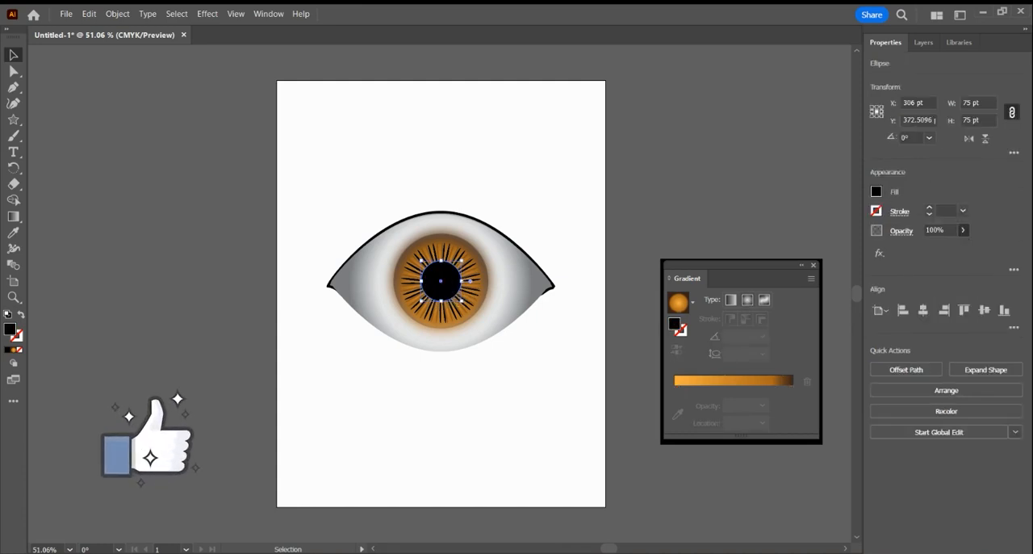
pyautogui.moveTo(961, 246)
pyautogui.mouseDown()
pyautogui.moveTo(915, 246)
pyautogui.moveTo(949, 246)
pyautogui.mouseUp()
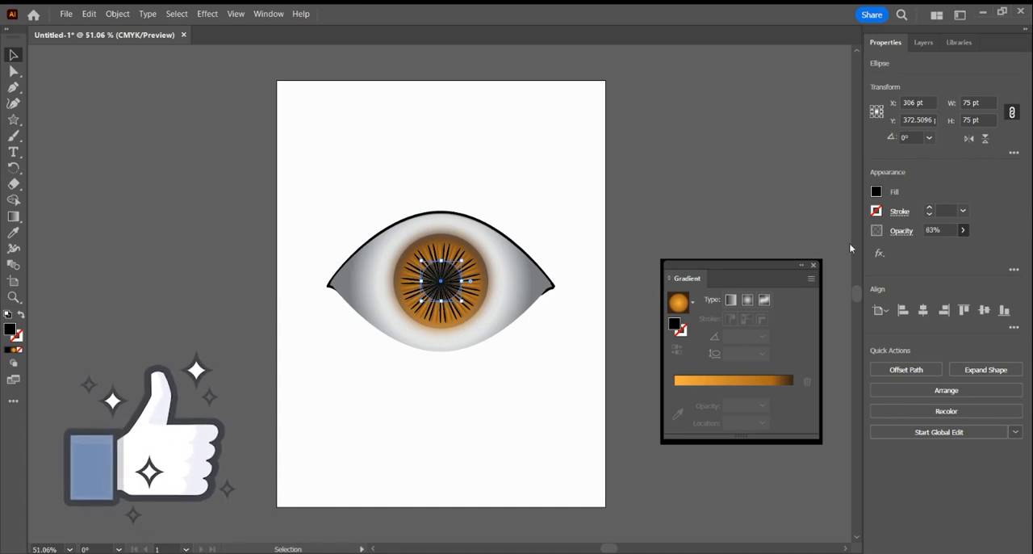
pyautogui.click(758, 195)
pyautogui.click(743, 134)
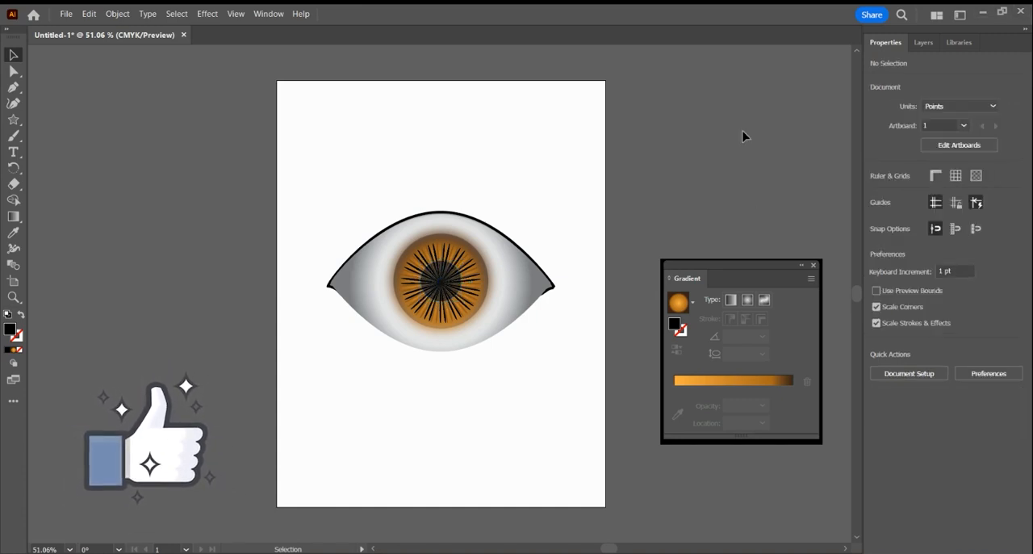
# Restore the black pupil's opacity to 100%.
pyautogui.click(452, 279)
pyautogui.click(963, 231)
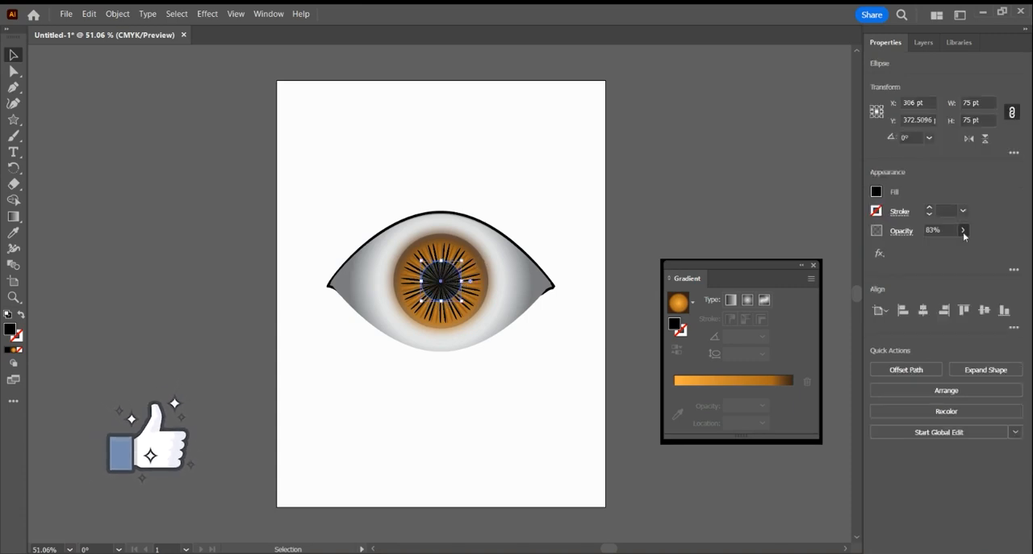
pyautogui.moveTo(949, 246); pyautogui.dragTo(971, 251)
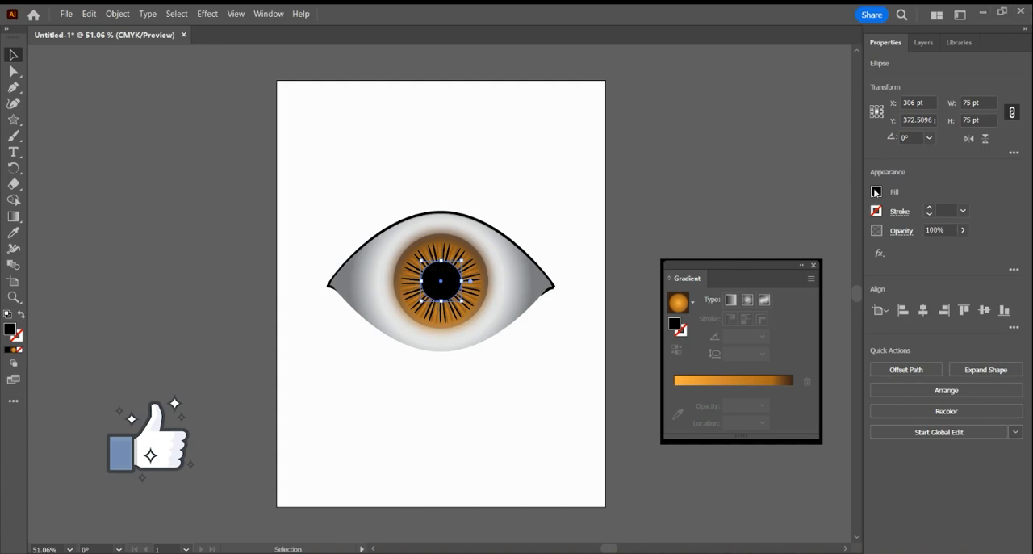
# Try two dark brown swatches as the pupil's fill and return it to black.
pyautogui.click(876, 192)
pyautogui.click(823, 259)
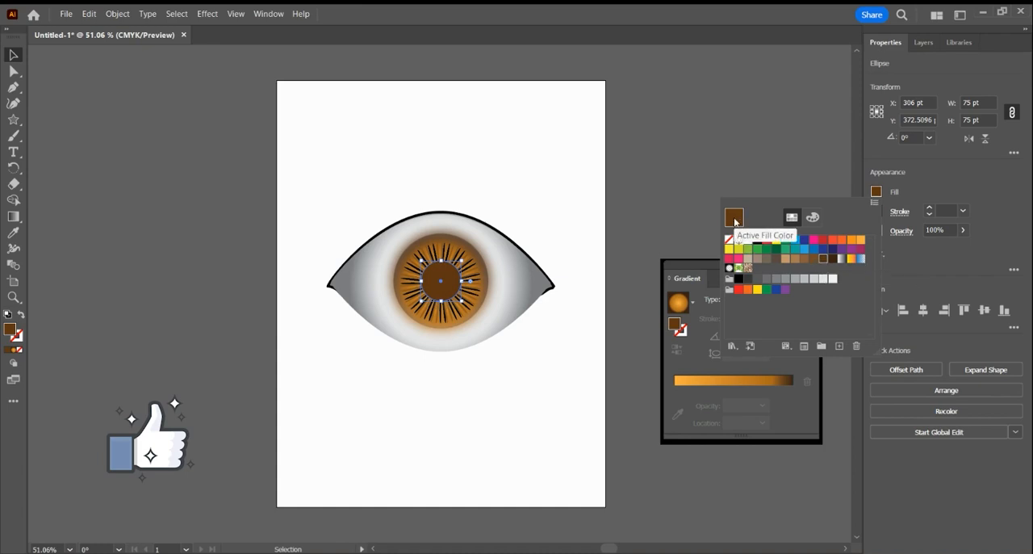
pyautogui.click(833, 259)
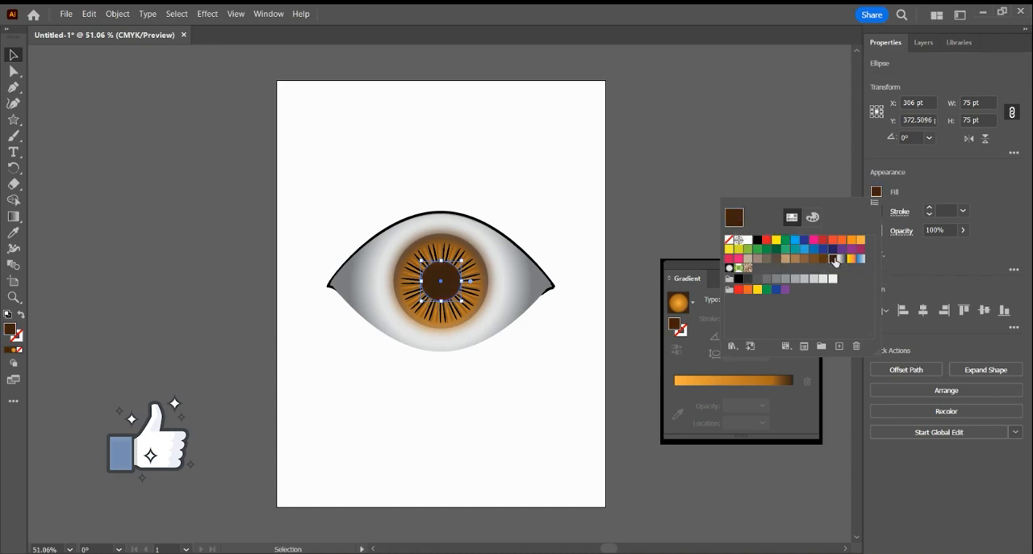
pyautogui.click(757, 240)
pyautogui.click(755, 133)
pyautogui.click(755, 133)
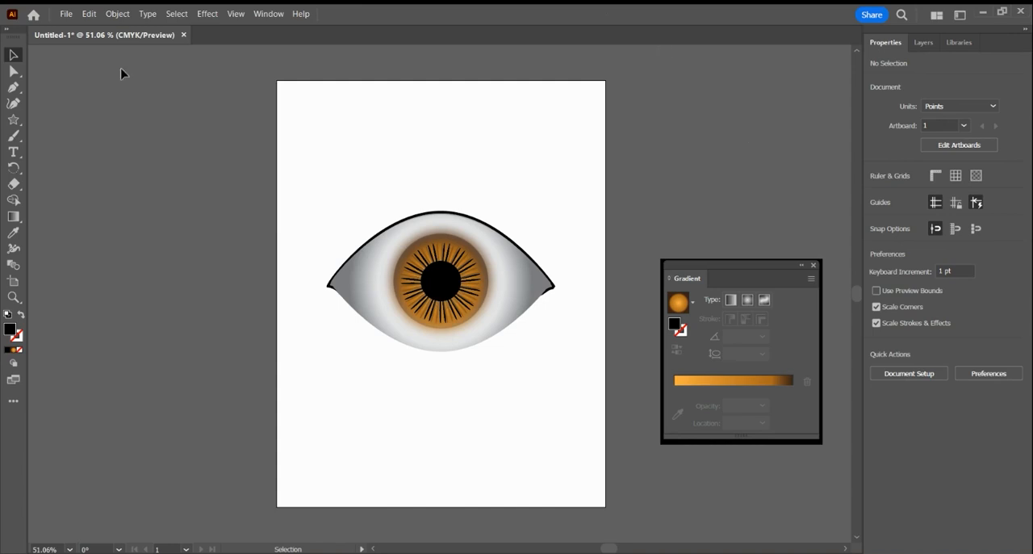
# Group all parts of the eye and reposition the group on the artboard at about X 292 pt, Y 335 pt.
pyautogui.moveTo(293, 153); pyautogui.dragTo(547, 293)
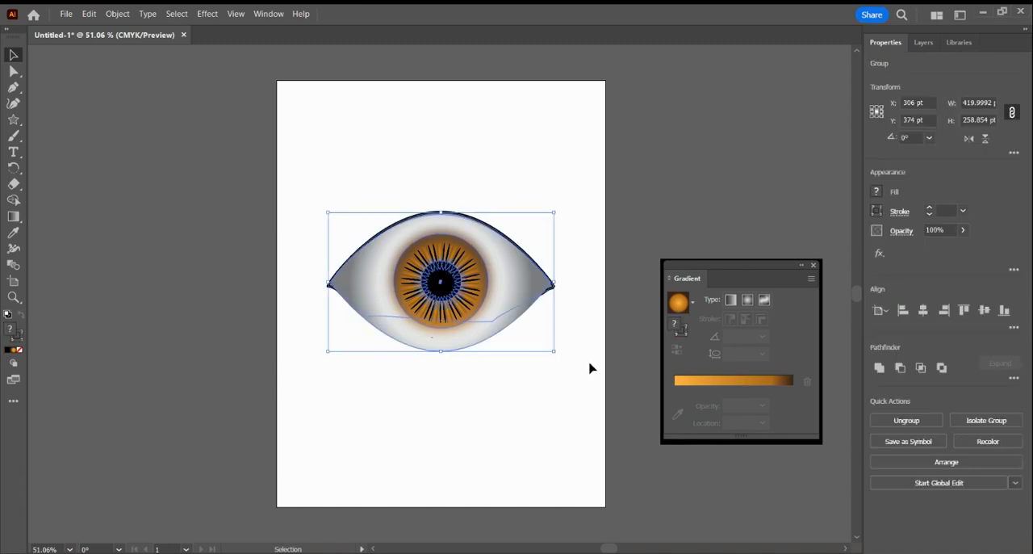
pyautogui.click(591, 208)
pyautogui.moveTo(523, 279); pyautogui.dragTo(503, 301)
pyautogui.click(574, 194)
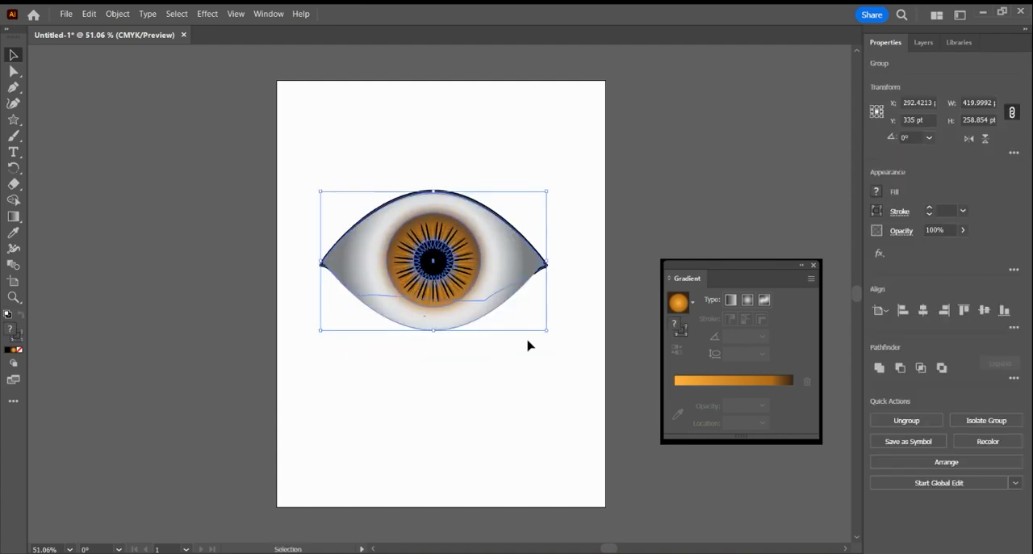
pyautogui.click(541, 408)
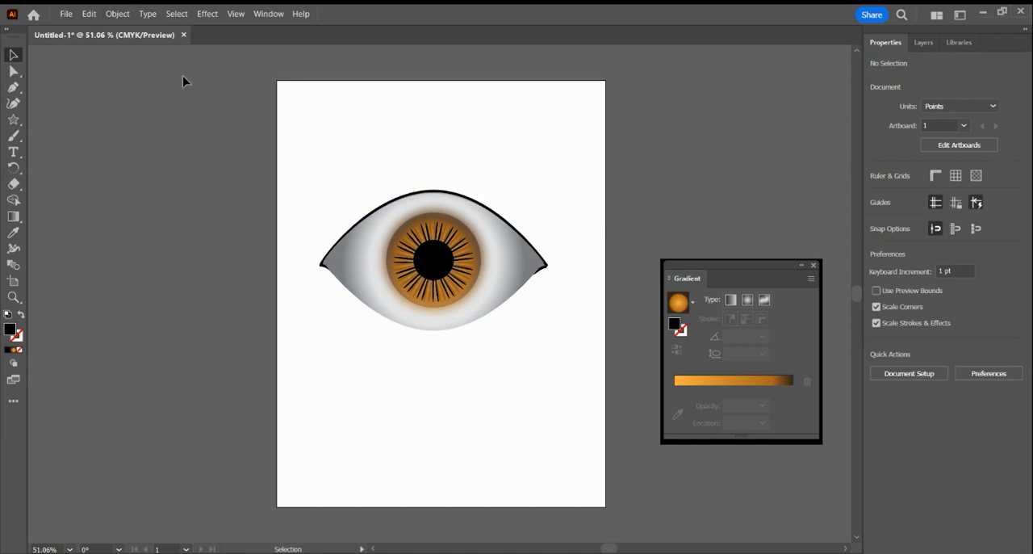
pyautogui.click(14, 104)
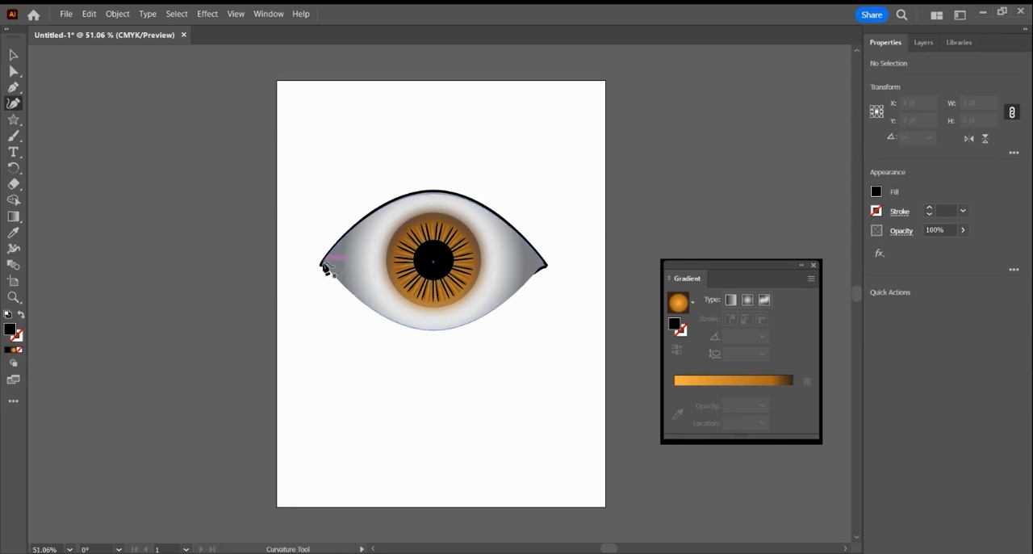
pyautogui.click(326, 265)
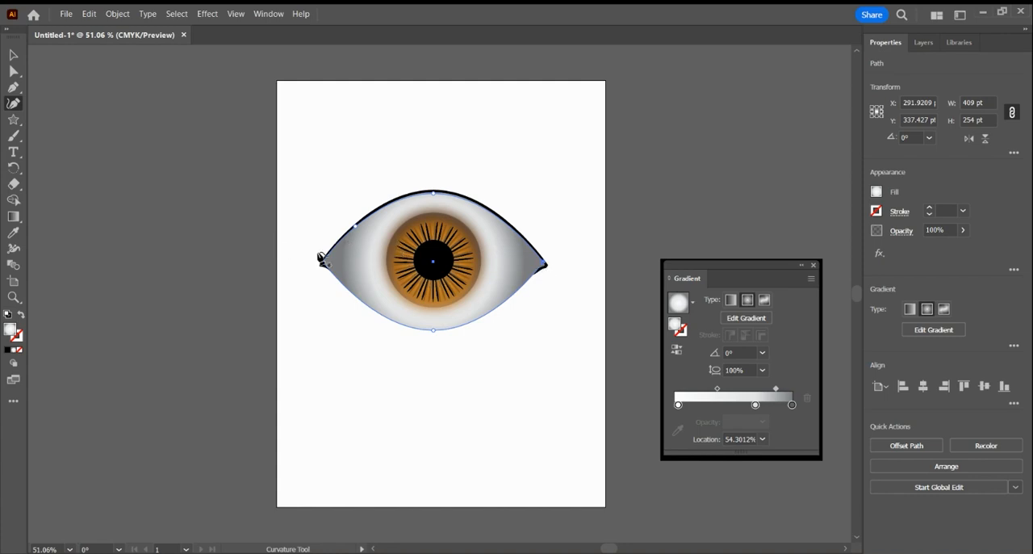
pyautogui.hotkey('ctrl', 'shift', 'a')
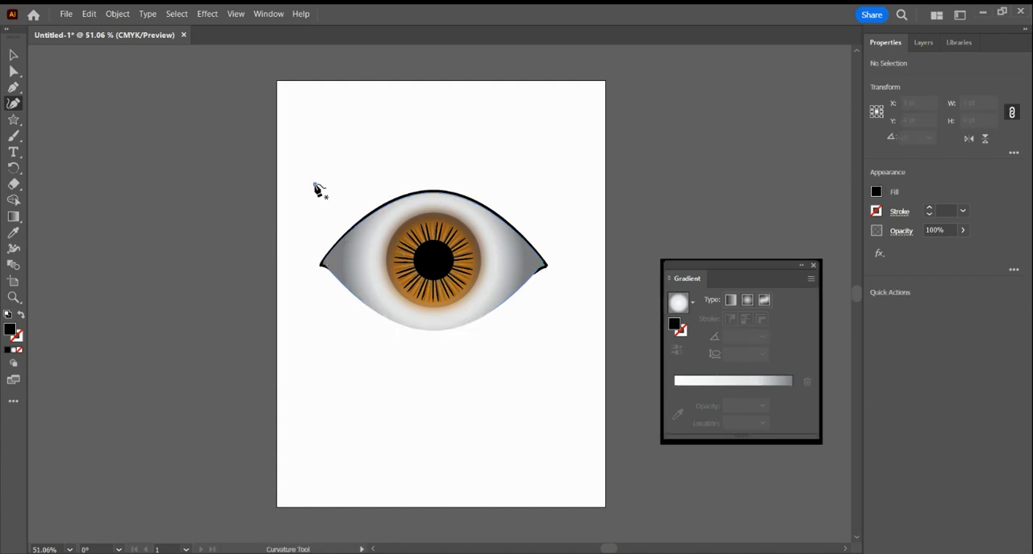
pyautogui.click(315, 184)
pyautogui.hotkey('ctrl', 'z')
pyautogui.click(12, 55)
# Try moving the whole eye lower and opening its group, and undo these changes together with the group's previous move.
pyautogui.moveTo(512, 241); pyautogui.dragTo(508, 274)
pyautogui.doubleClick(509, 278)
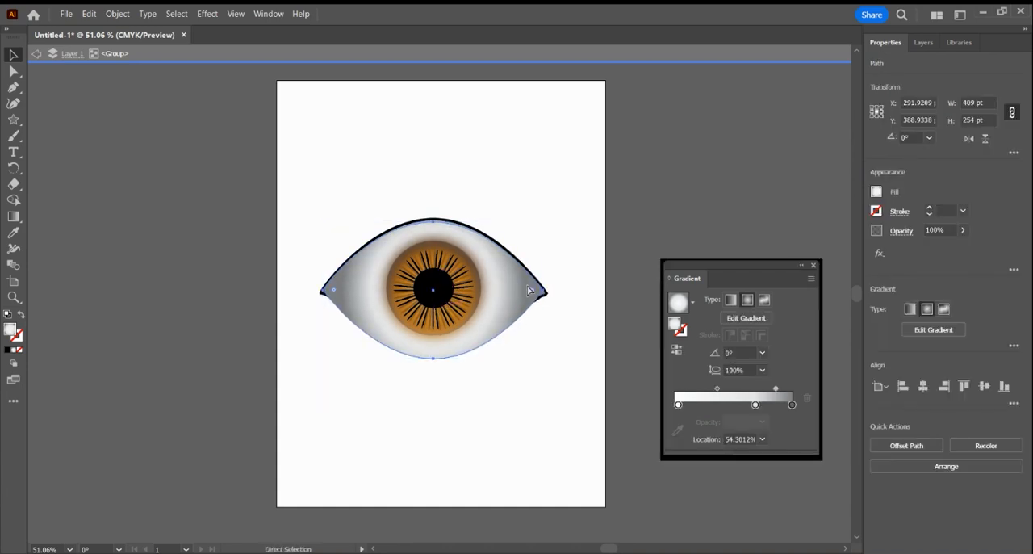
pyautogui.hotkey('ctrl', 'z')
pyautogui.hotkey('ctrl', 'z')
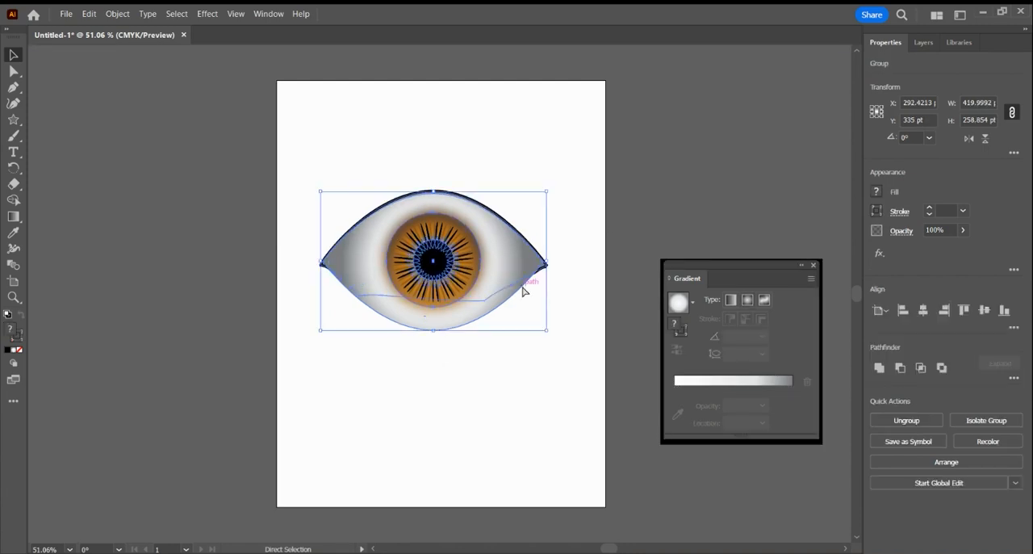
pyautogui.hotkey('ctrl', 'z')
# Isolate the eye group and start an Inner Glow on the gradient eyeball shape with black (000000) as its colour.
pyautogui.click(580, 205)
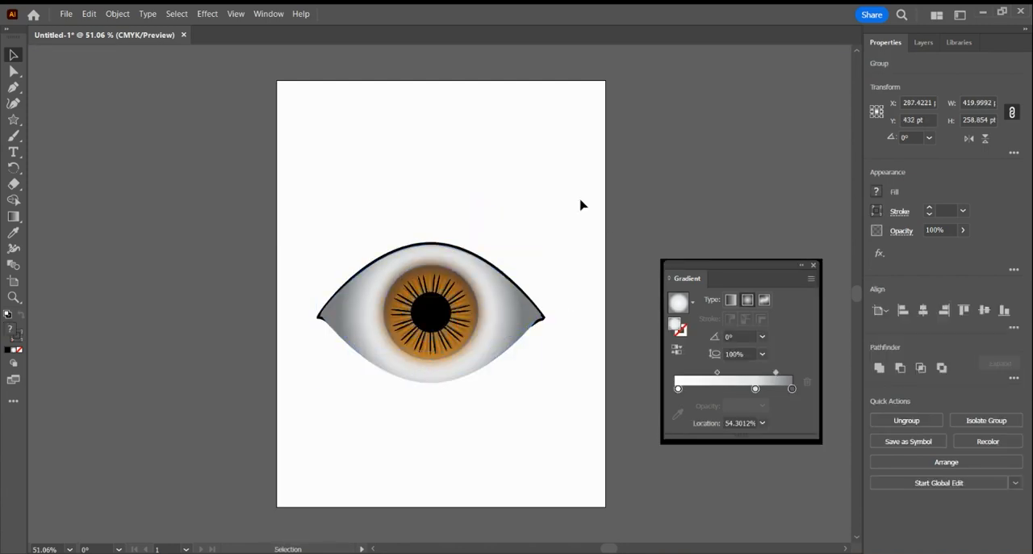
pyautogui.click(504, 318)
pyautogui.doubleClick(504, 319)
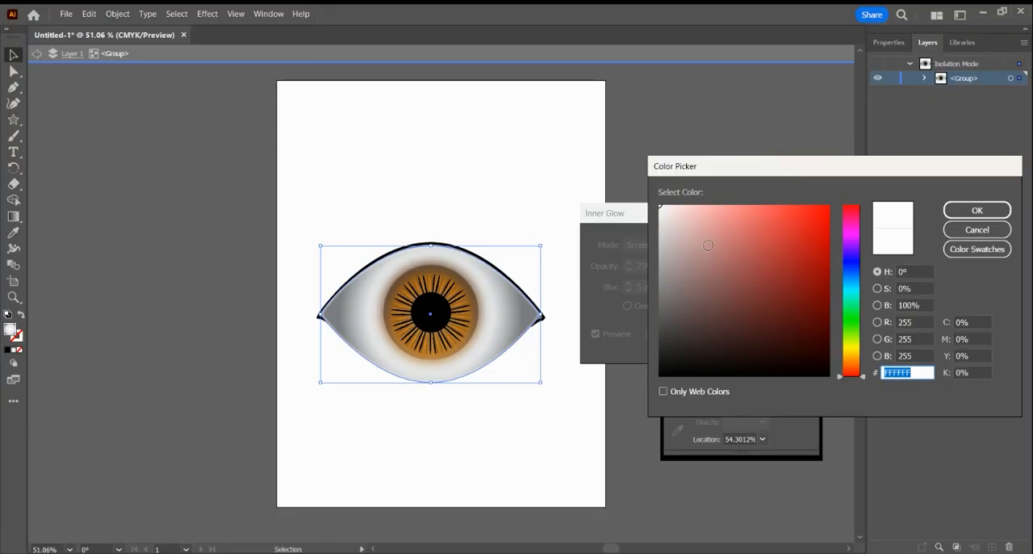
pyautogui.click(687, 237)
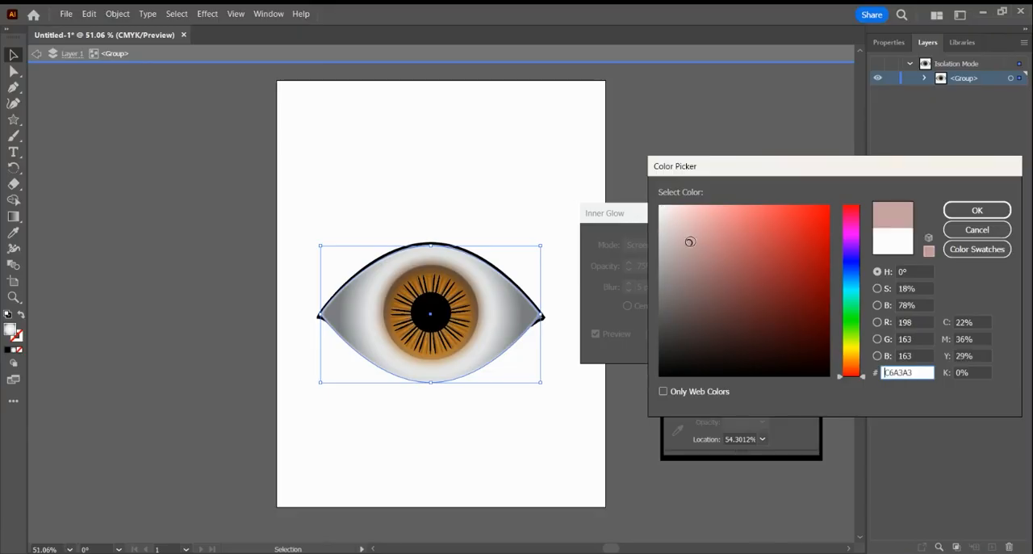
pyautogui.click(678, 219)
pyautogui.click(679, 212)
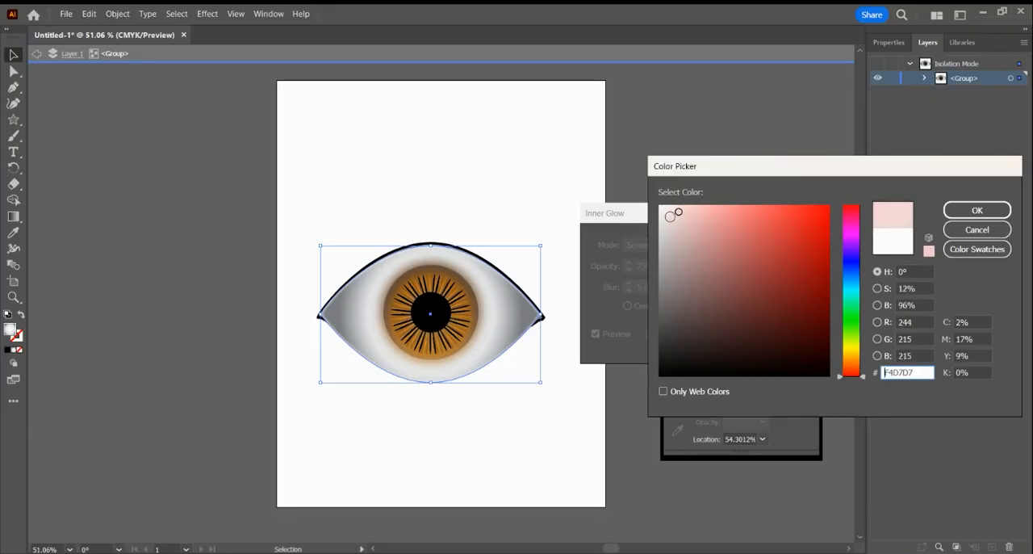
pyautogui.moveTo(679, 211)
pyautogui.mouseDown()
pyautogui.moveTo(676, 272)
pyautogui.moveTo(658, 293)
pyautogui.moveTo(666, 349)
pyautogui.mouseUp()
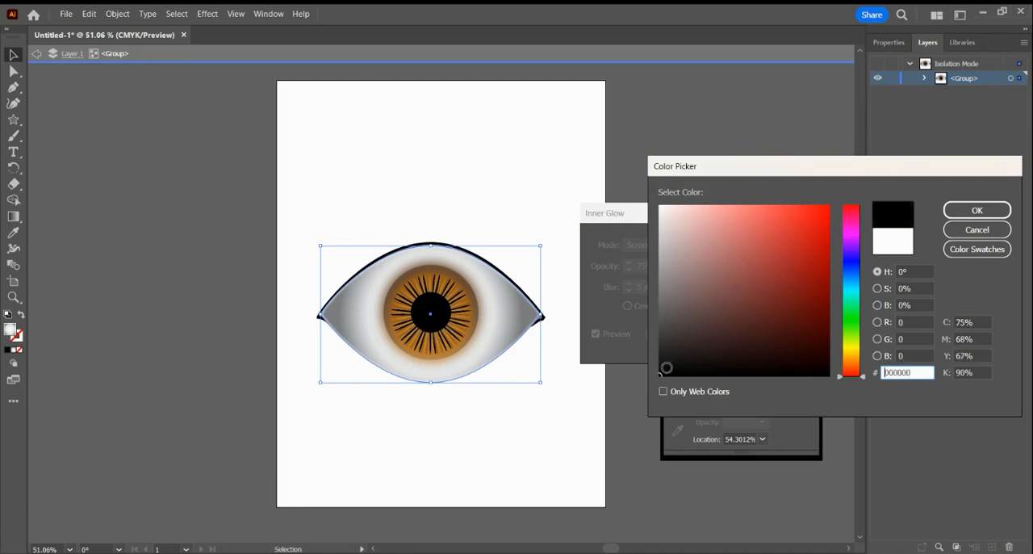
pyautogui.click(964, 212)
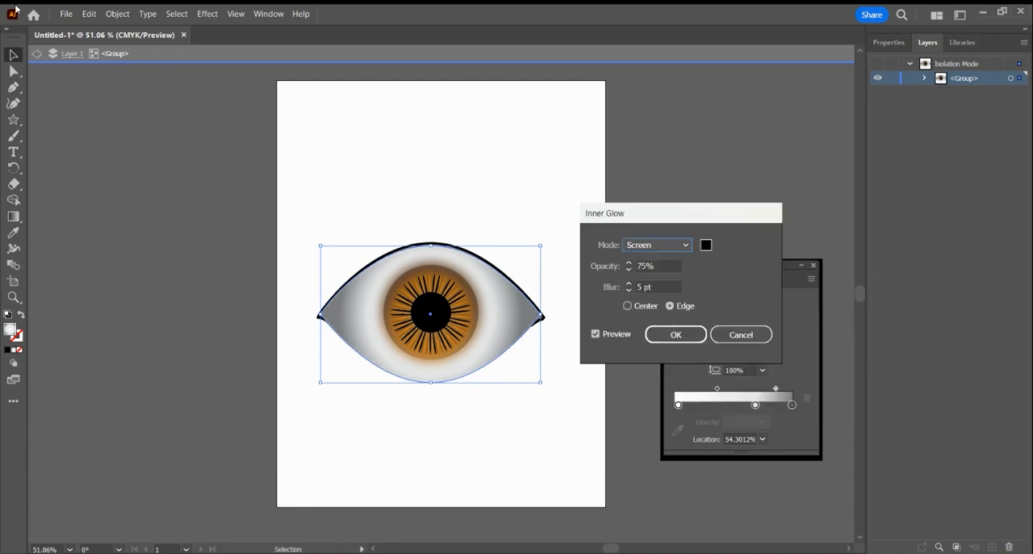
# Set the Inner Glow to Normal mode from the edge, with 88% opacity and an 8 pt blur.
pyautogui.click(630, 284)
pyautogui.click(629, 284)
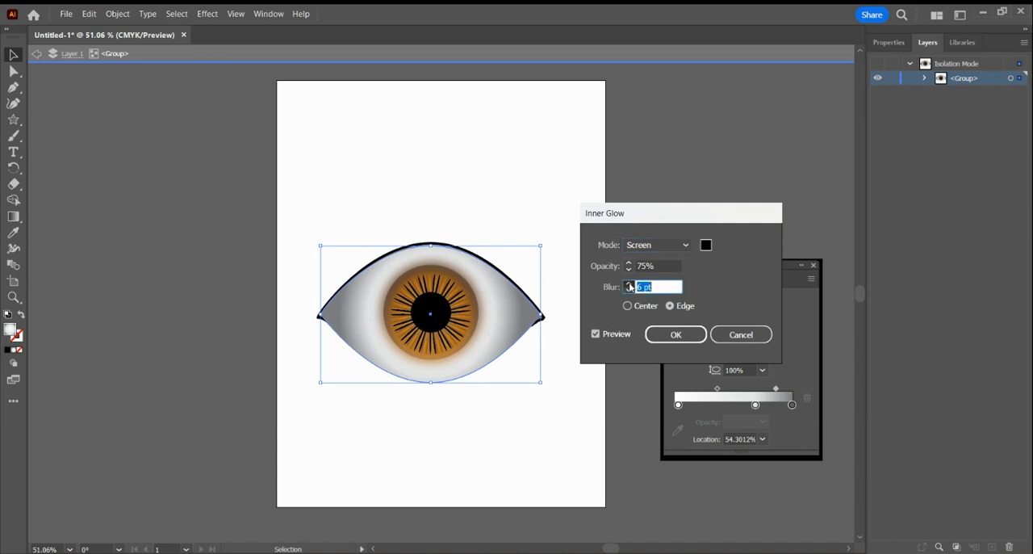
pyautogui.click(630, 284)
pyautogui.click(630, 284)
pyautogui.click(630, 291)
pyautogui.click(630, 263)
pyautogui.click(630, 263)
pyautogui.click(630, 263)
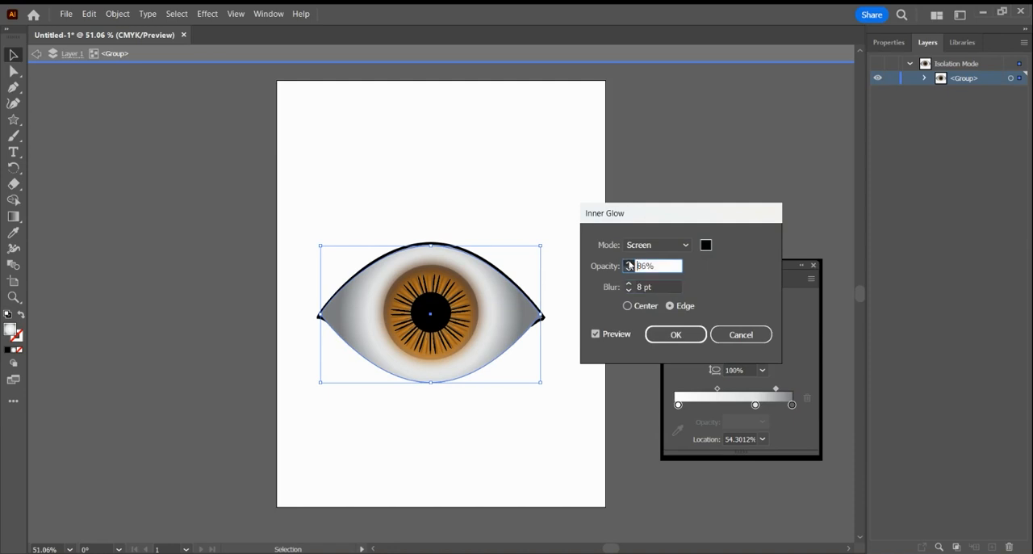
pyautogui.click(629, 264)
pyautogui.click(630, 263)
pyautogui.click(628, 306)
pyautogui.click(670, 306)
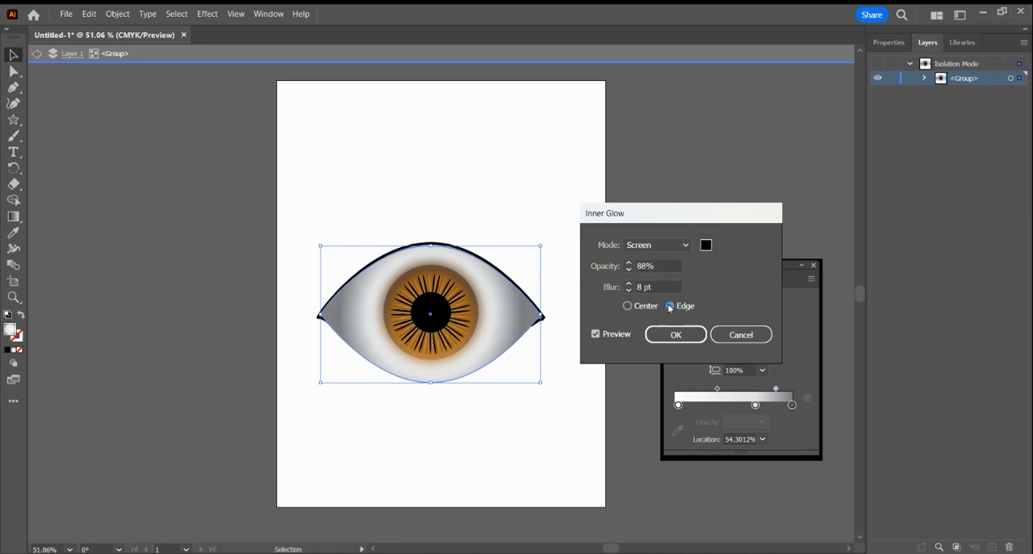
pyautogui.click(662, 263)
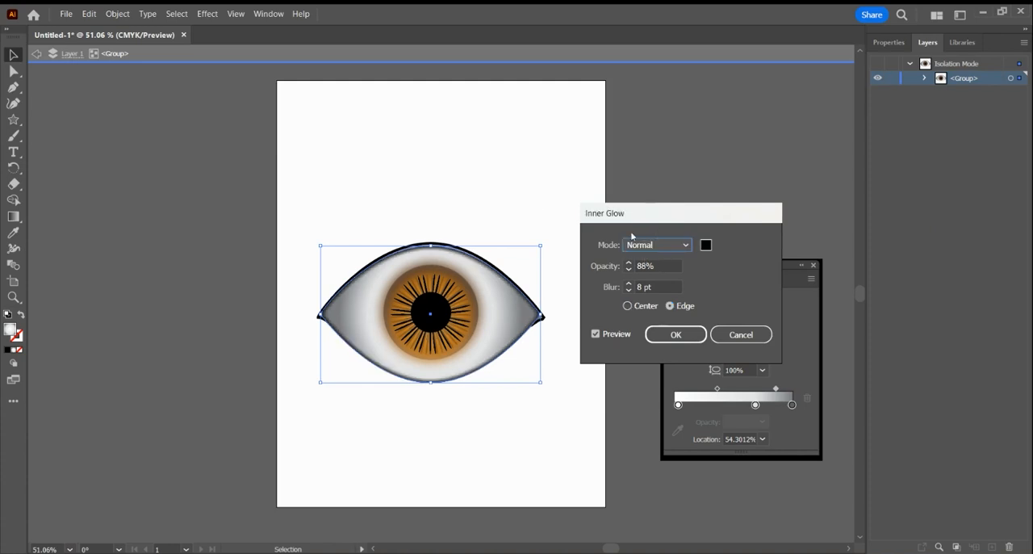
# Try the Inner Glow at 100% opacity with a 19 pt blur, and return the blur to 8 pt.
pyautogui.moveTo(646, 216); pyautogui.dragTo(707, 210)
pyautogui.click(666, 258)
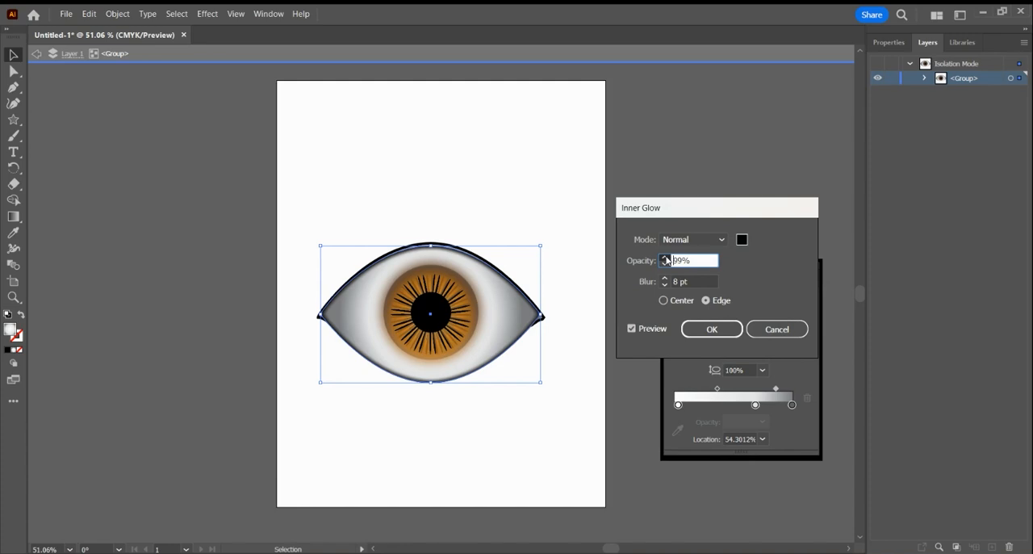
pyautogui.click(665, 257)
pyautogui.click(666, 281)
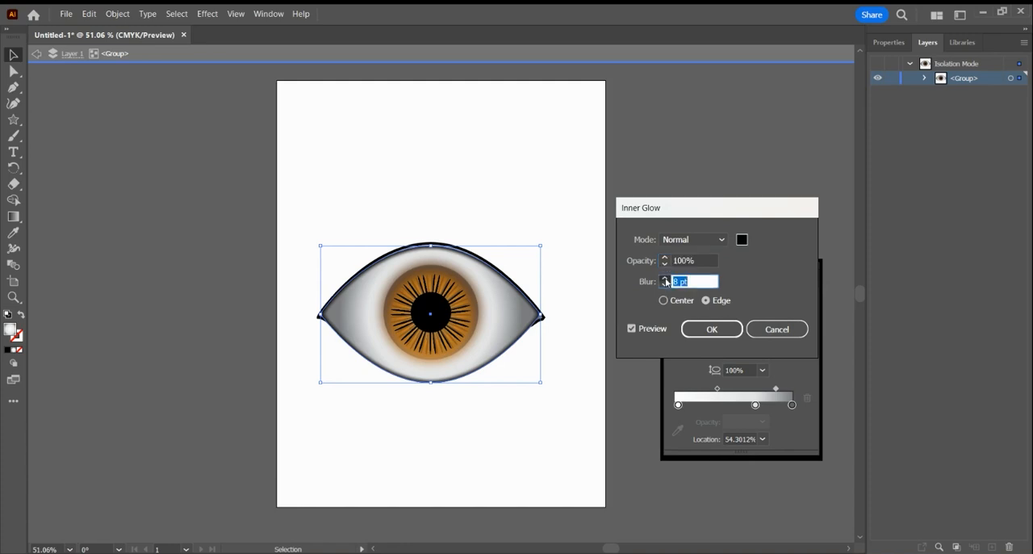
pyautogui.click(665, 279)
pyautogui.click(665, 278)
pyautogui.click(666, 278)
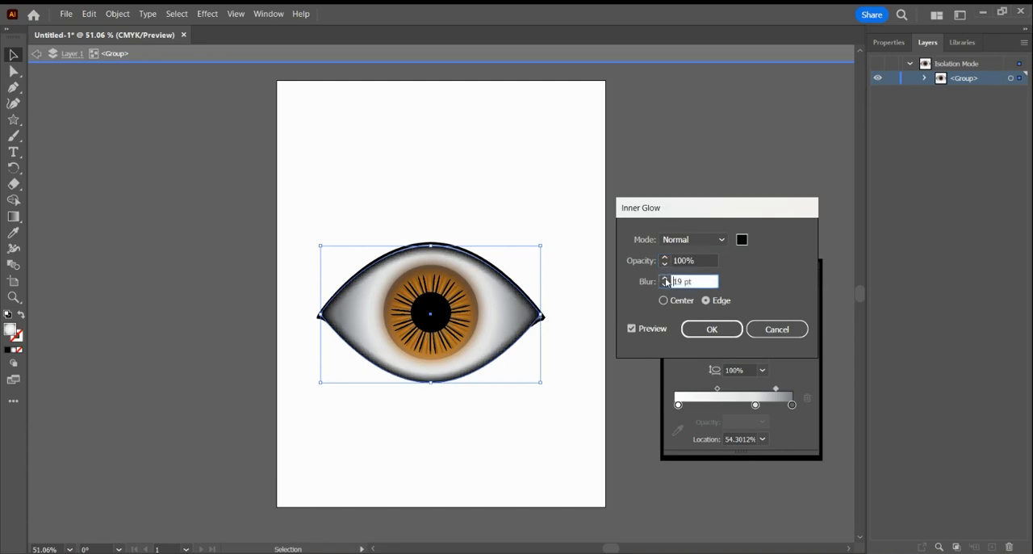
pyautogui.click(666, 288)
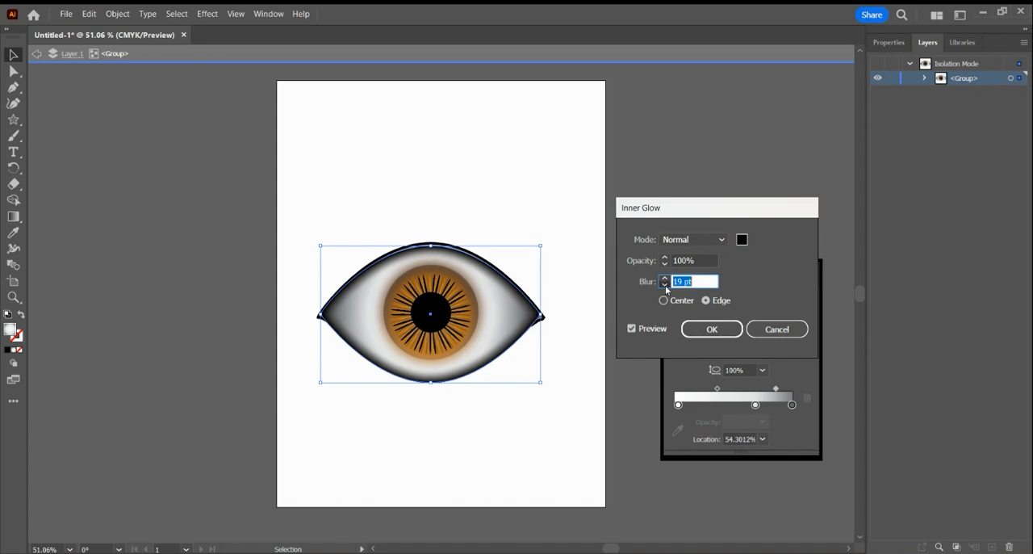
pyautogui.click(666, 287)
pyautogui.click(666, 287)
pyautogui.click(666, 287)
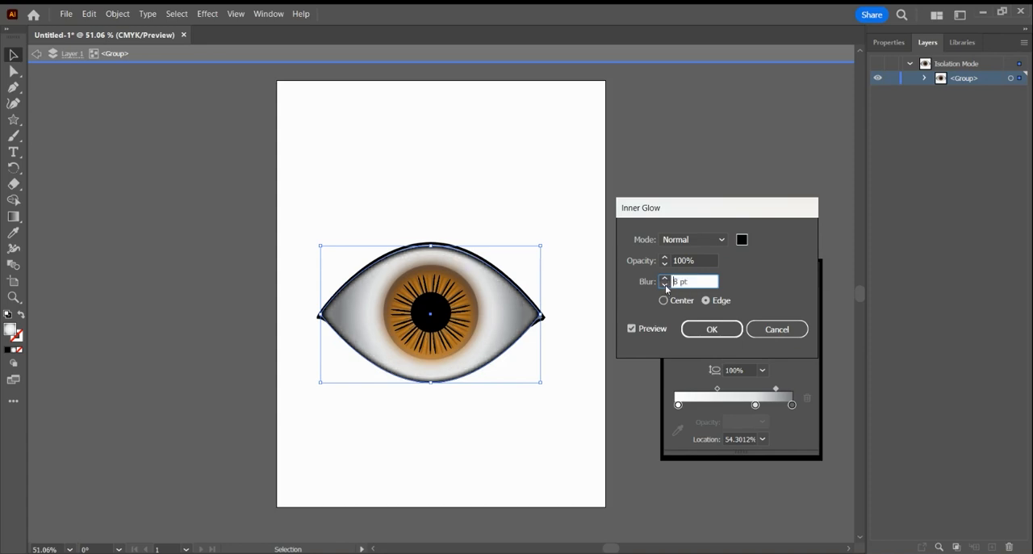
# Set the Inner Glow's opacity to 58% and apply the effect to the eyeball.
pyautogui.click(665, 265)
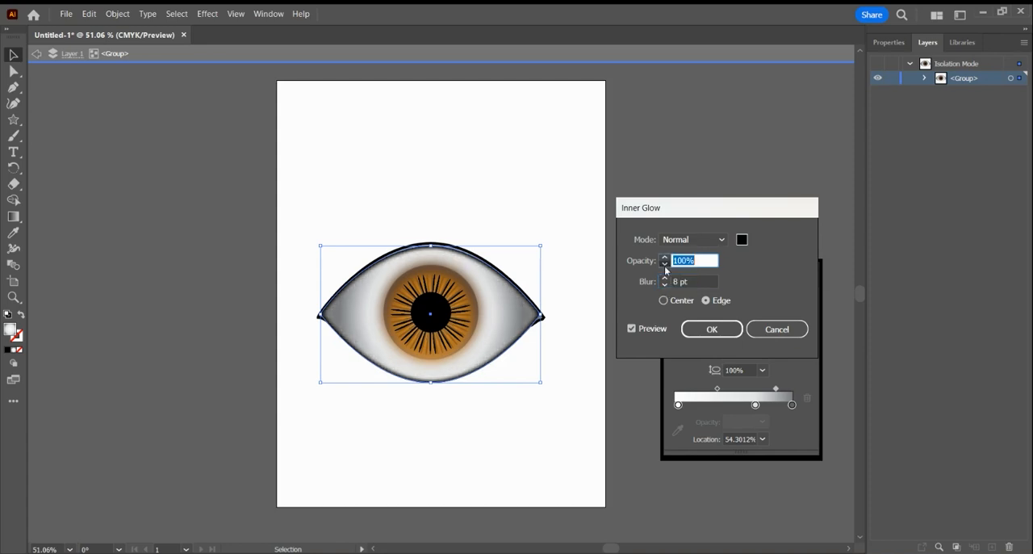
pyautogui.click(665, 264)
pyautogui.click(666, 267)
pyautogui.click(665, 267)
pyautogui.click(665, 268)
pyautogui.click(666, 268)
pyautogui.click(665, 268)
pyautogui.click(665, 268)
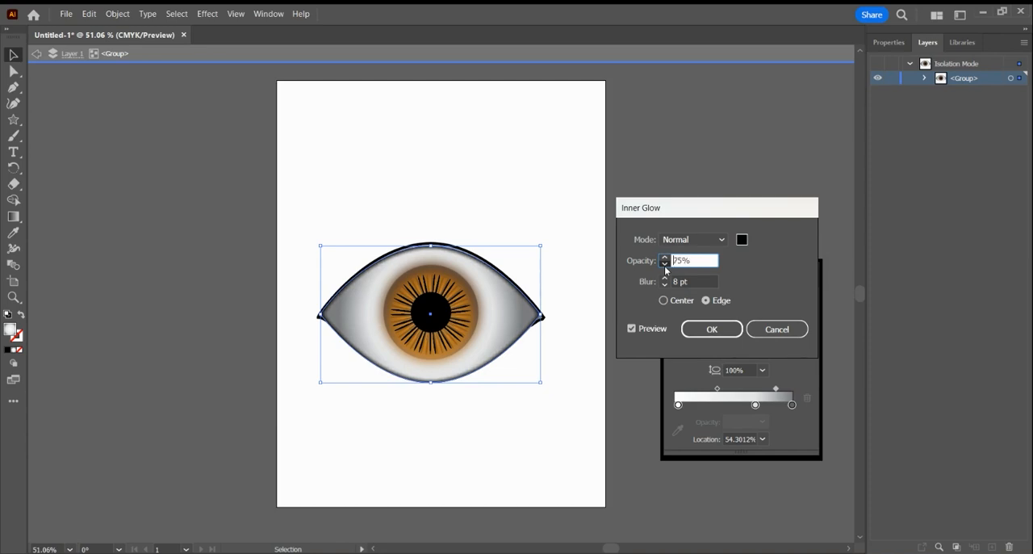
pyautogui.click(665, 268)
pyautogui.click(665, 268)
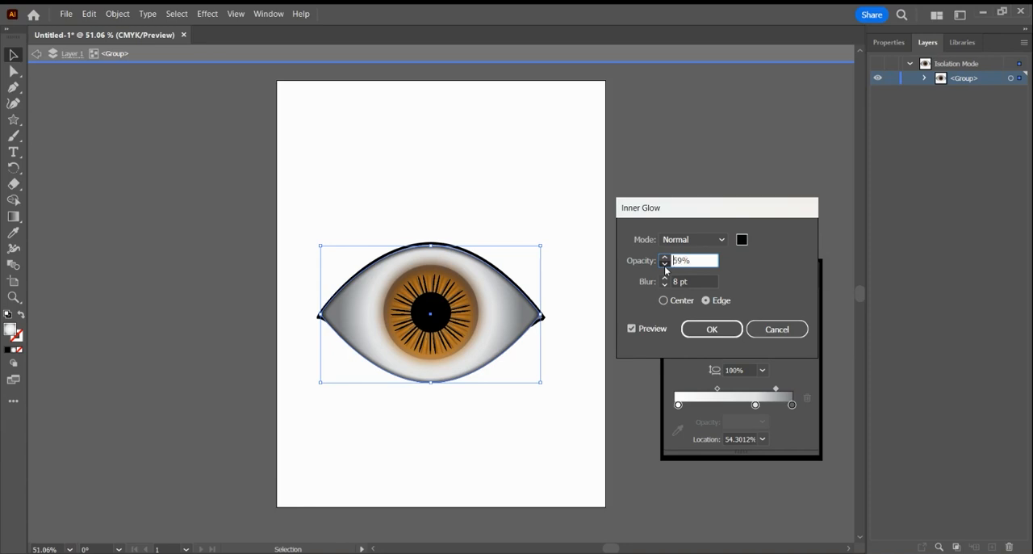
pyautogui.click(699, 327)
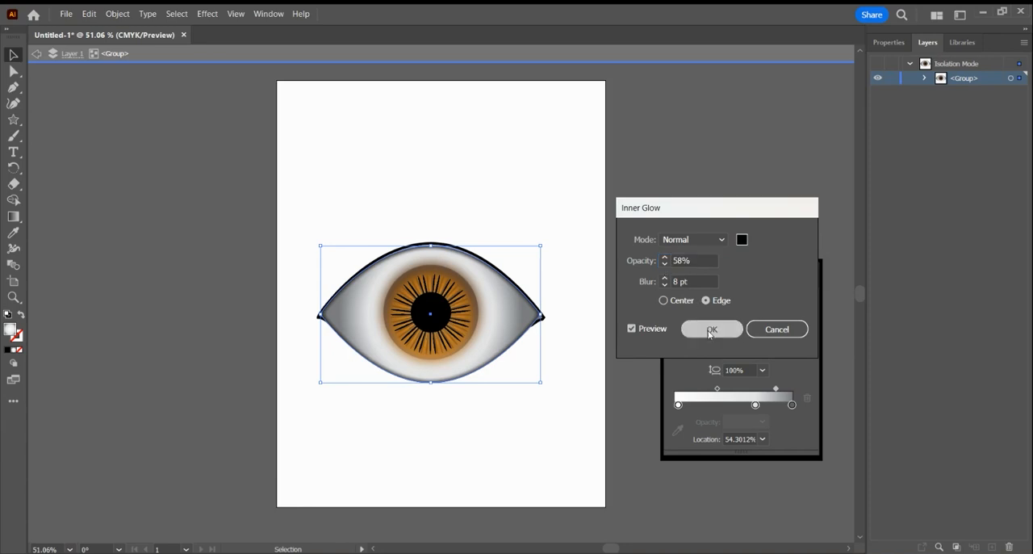
# Deselect the eyeball and leave the eye group's isolation mode.
pyautogui.click(609, 210)
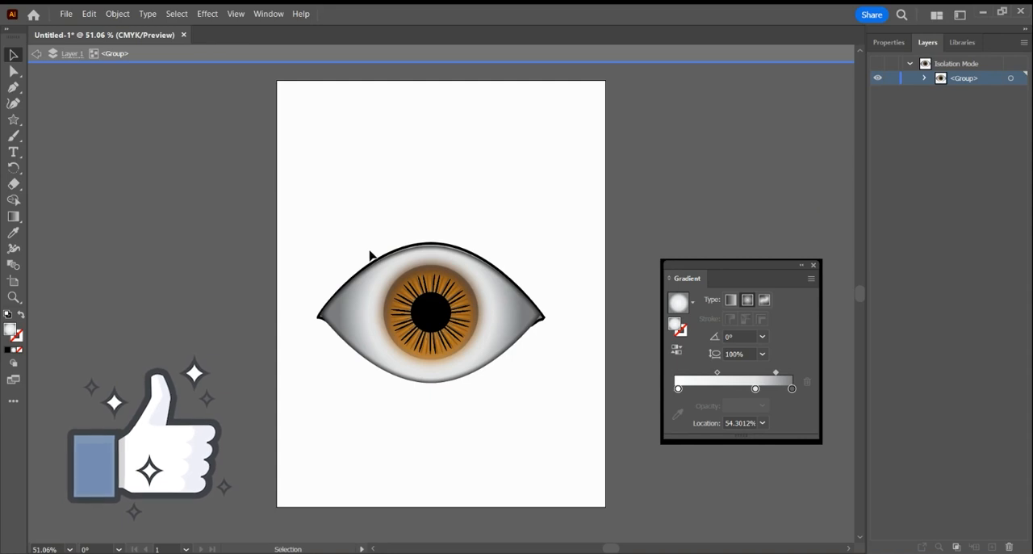
pyautogui.doubleClick(559, 171)
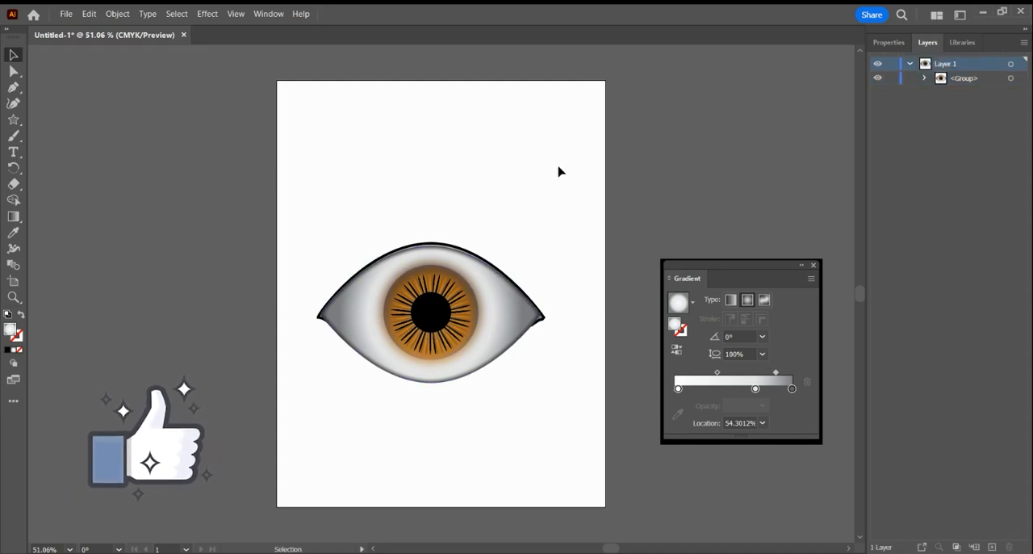
pyautogui.click(398, 281)
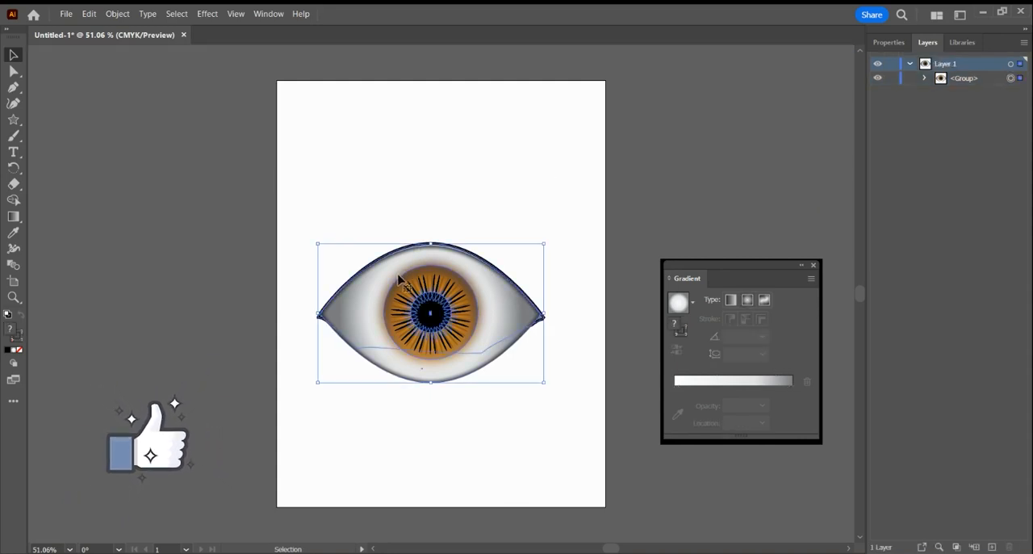
pyautogui.click(207, 14)
pyautogui.moveTo(315, 185)
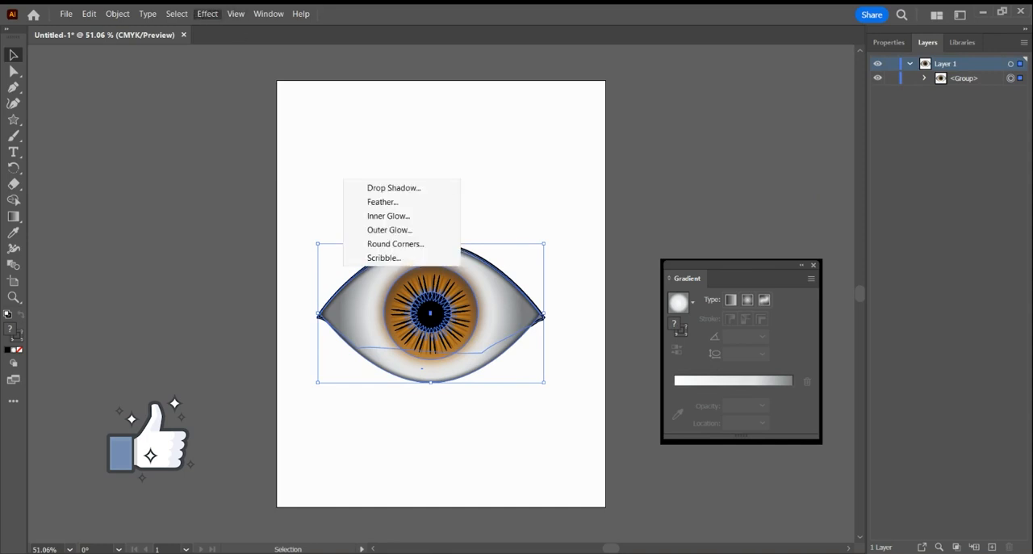
pyautogui.click(387, 188)
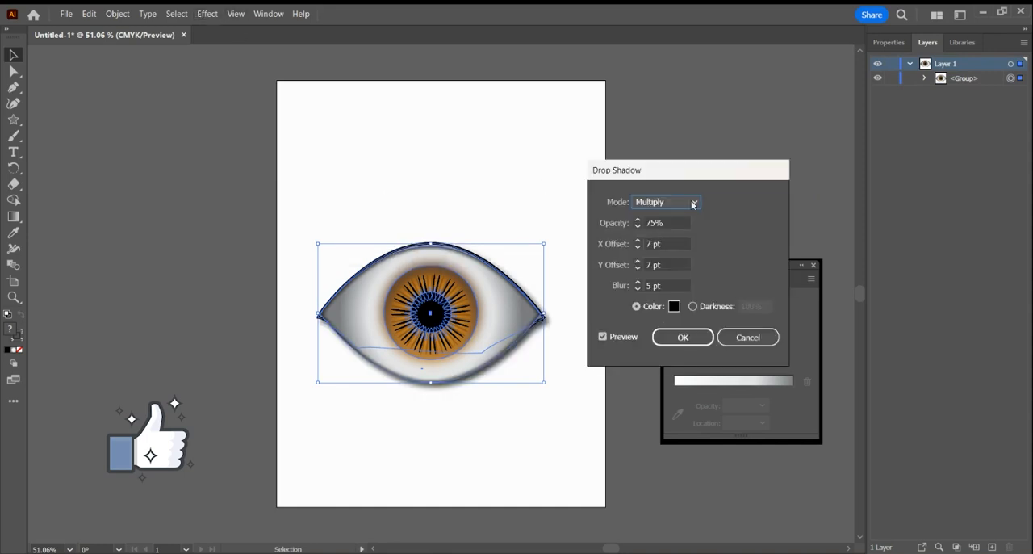
pyautogui.click(731, 343)
pyautogui.click(570, 166)
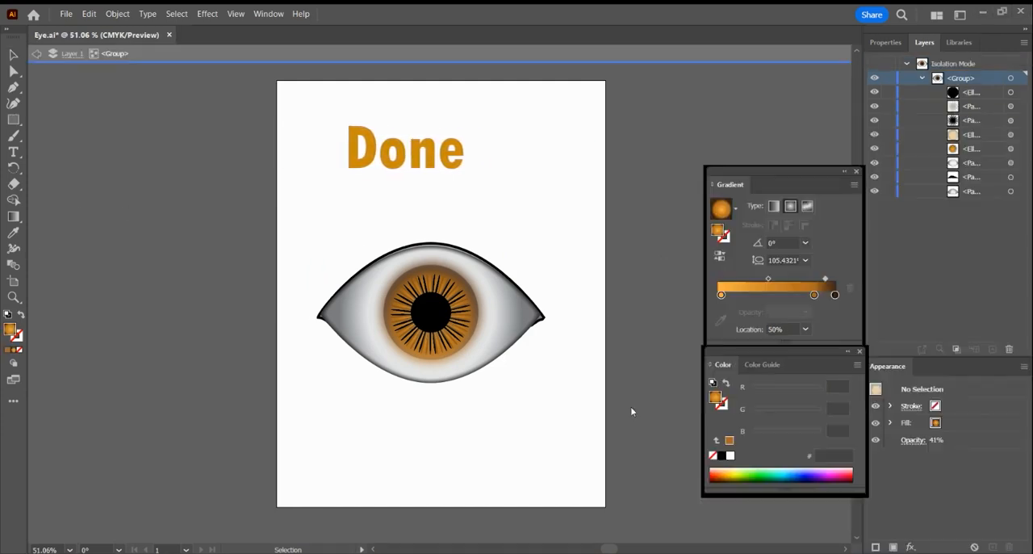
# Try a blue colour on the semi-transparent orange iris ellipse and undo the changes.
pyautogui.click(477, 315)
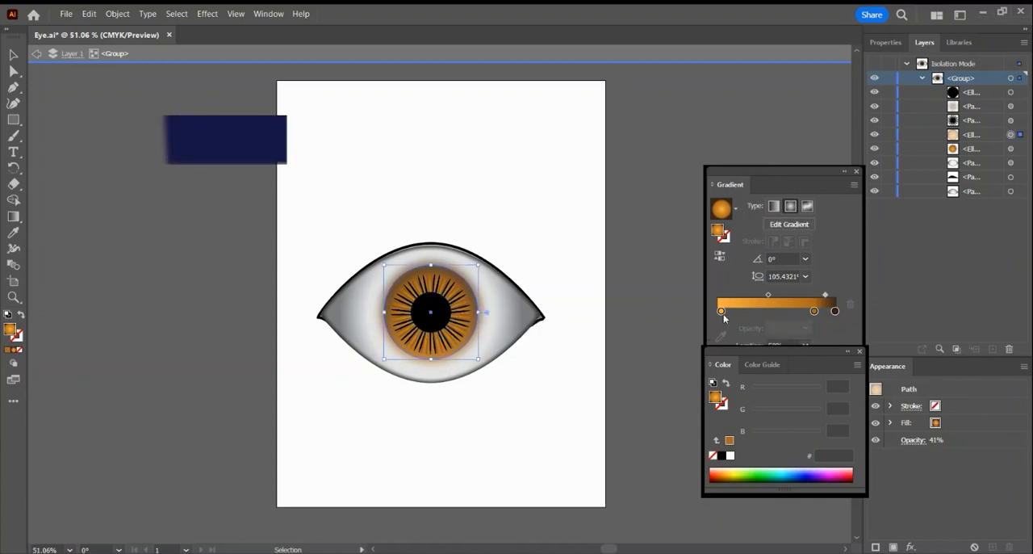
pyautogui.moveTo(788, 471)
pyautogui.mouseDown()
pyautogui.moveTo(810, 476)
pyautogui.moveTo(749, 471)
pyautogui.moveTo(842, 476)
pyautogui.moveTo(807, 470)
pyautogui.mouseUp()
pyautogui.click(664, 362)
pyautogui.hotkey('ctrl', 'z')
pyautogui.hotkey('ctrl', 'z')
pyautogui.hotkey('ctrl', 'z')
# Recolour the 41% opacity iris ellipse's radial gradient to a light blue start, 1500BF middle stop and dark blue 0B0055 end stop.
pyautogui.click(721, 311)
pyautogui.click(814, 310)
pyautogui.click(815, 473)
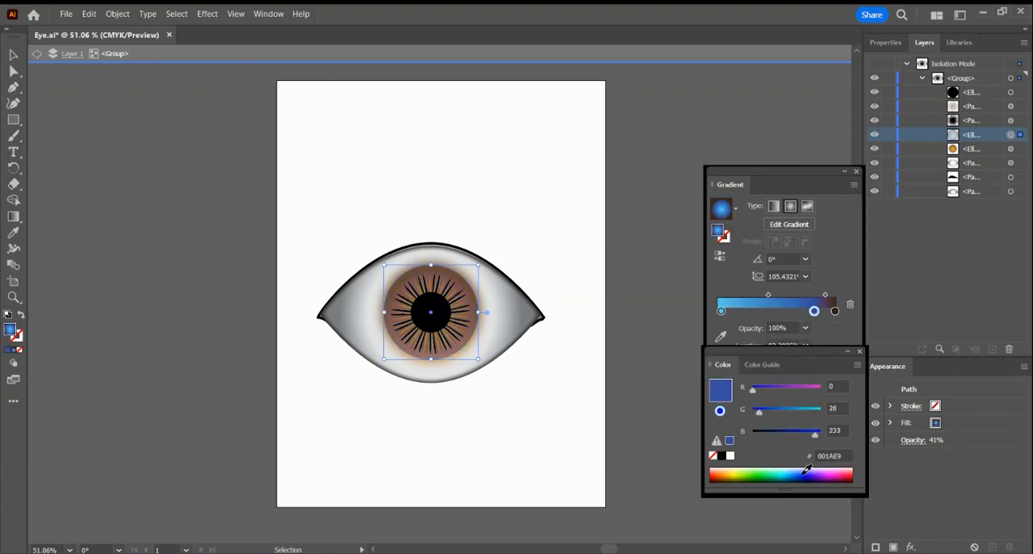
pyautogui.click(835, 311)
pyautogui.click(813, 473)
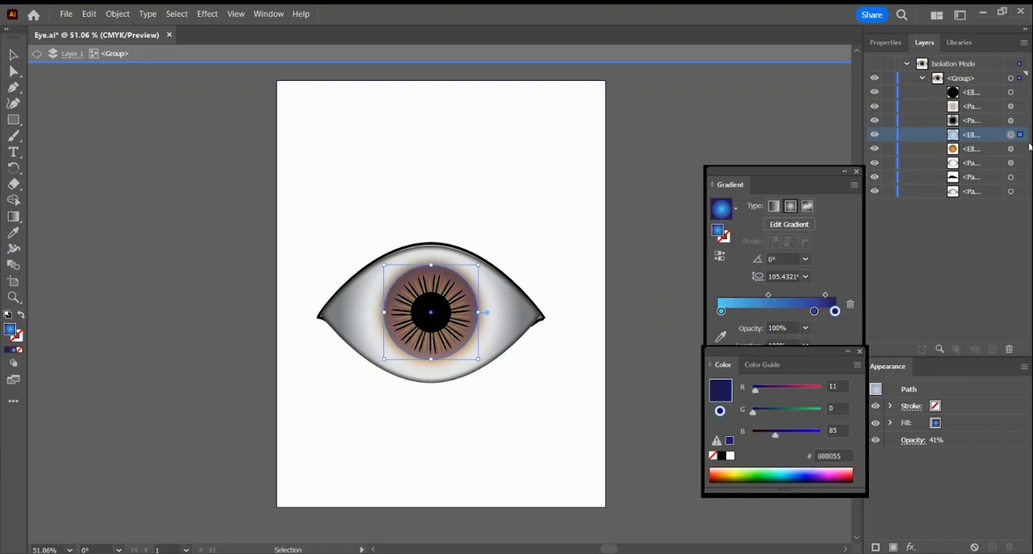
# Change the blurred iris ellipse's gradient to a dark blue end stop and a blue middle stop.
pyautogui.click(1022, 148)
pyautogui.click(835, 312)
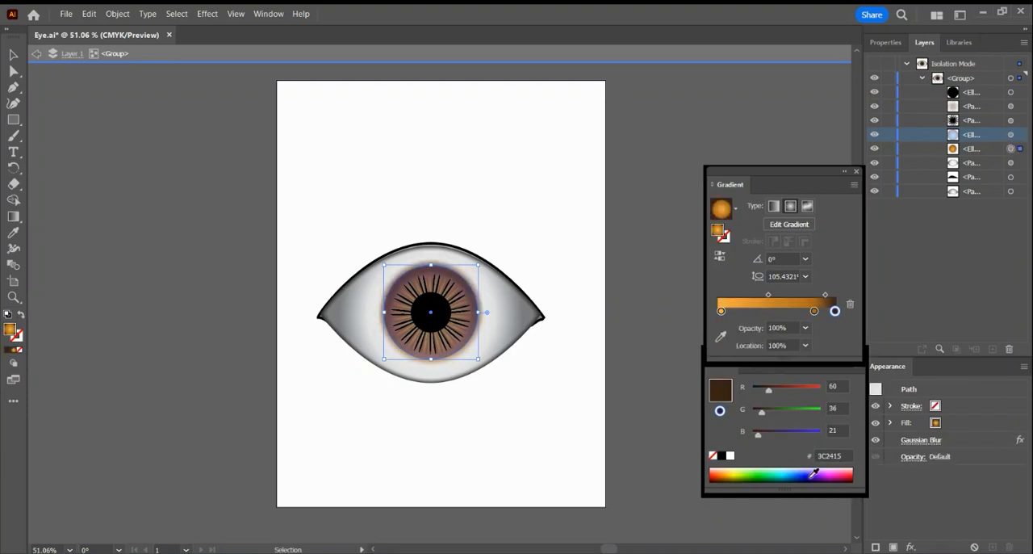
pyautogui.click(812, 478)
pyautogui.click(814, 312)
pyautogui.click(810, 471)
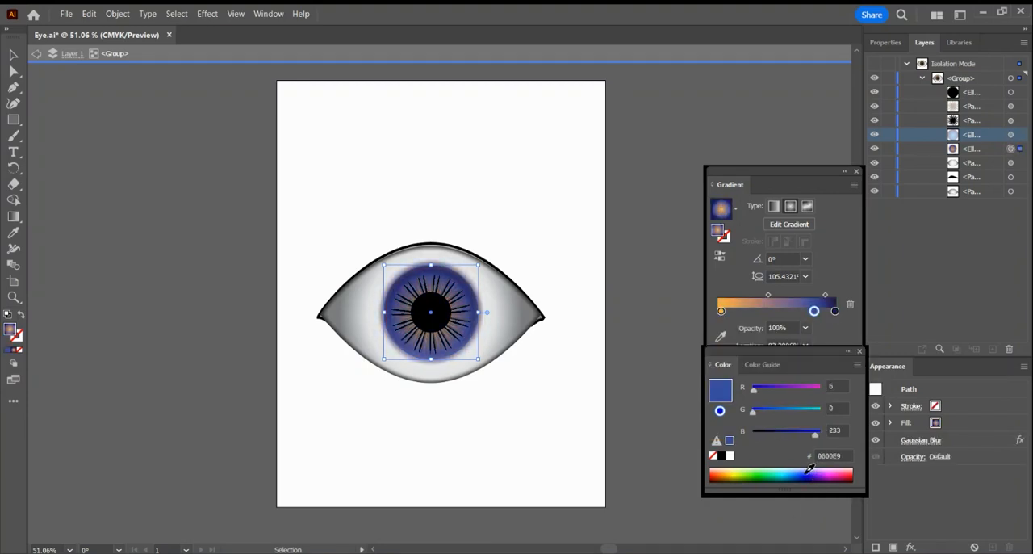
pyautogui.click(805, 477)
# Shift the blurred iris gradient's middle stop towards the start, colour it light blue 00BEE9, and move it back near the dark end.
pyautogui.moveTo(813, 312); pyautogui.dragTo(722, 312)
pyautogui.click(791, 476)
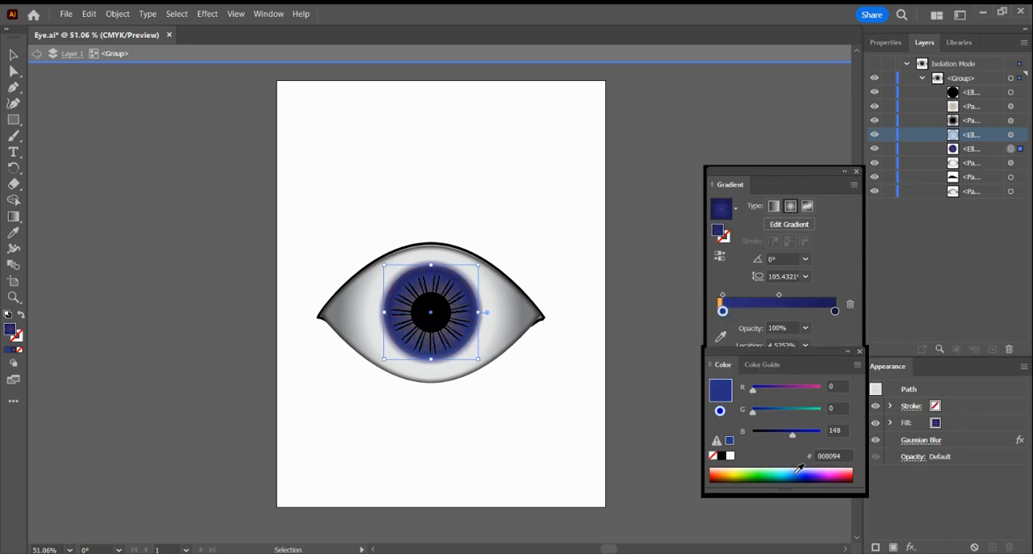
pyautogui.click(783, 470)
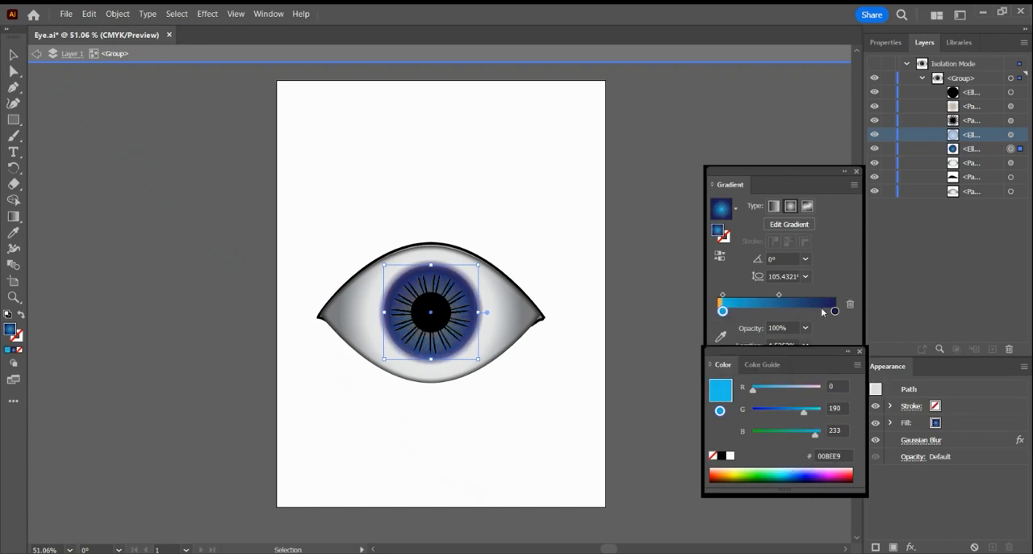
pyautogui.moveTo(723, 312); pyautogui.dragTo(817, 312)
# Recolour the blurred iris gradient's orange start stop bright blue and its middle stop 0040BF, and deselect the ellipse.
pyautogui.click(723, 312)
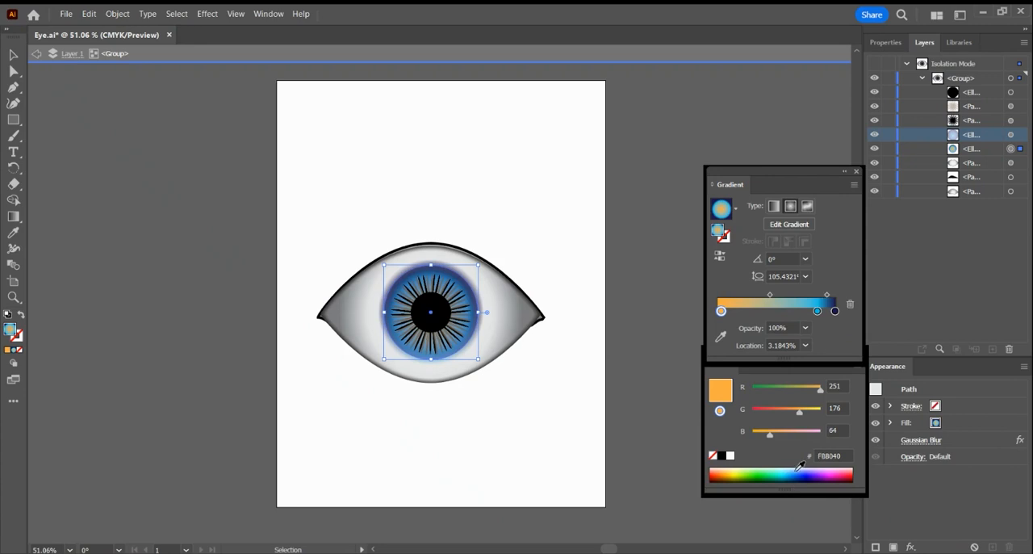
pyautogui.moveTo(796, 471)
pyautogui.mouseDown()
pyautogui.moveTo(786, 471)
pyautogui.moveTo(797, 475)
pyautogui.mouseUp()
pyautogui.click(817, 311)
pyautogui.click(796, 471)
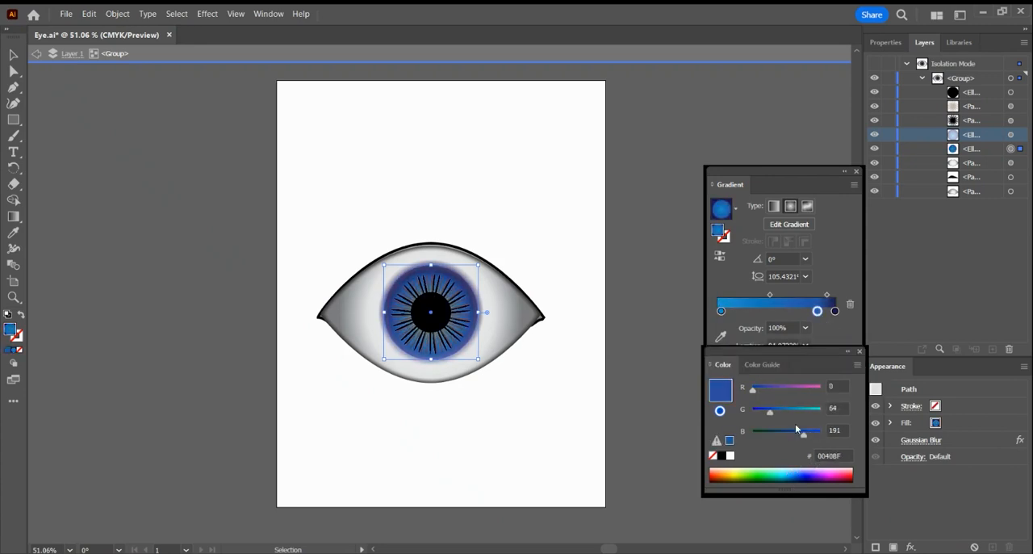
pyautogui.click(675, 297)
# Recolour the brown iris line pattern light blue and the black line pattern beneath it 00BAFF.
pyautogui.click(1021, 106)
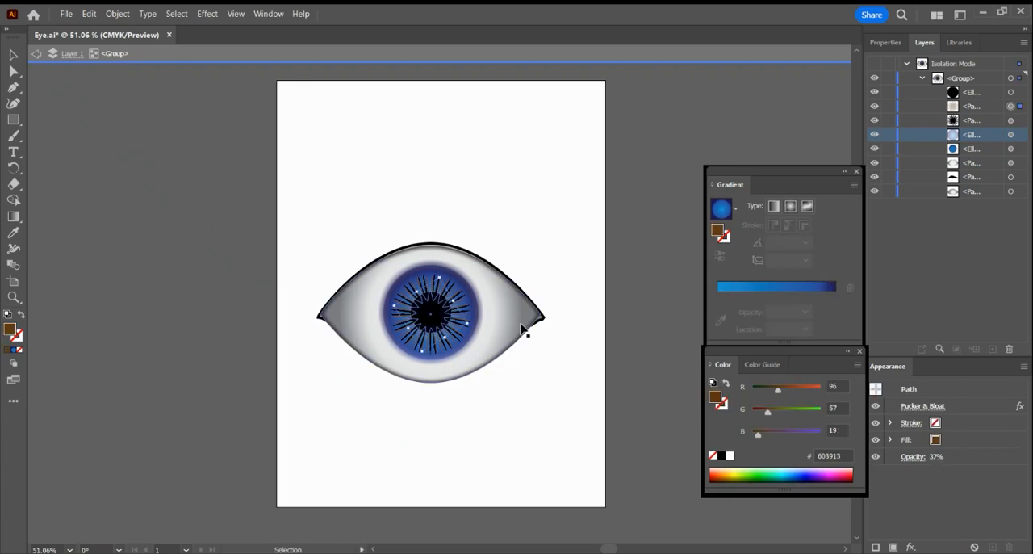
pyautogui.click(798, 472)
pyautogui.moveTo(810, 472)
pyautogui.mouseDown()
pyautogui.moveTo(771, 465)
pyautogui.moveTo(803, 473)
pyautogui.moveTo(780, 469)
pyautogui.moveTo(800, 476)
pyautogui.moveTo(792, 468)
pyautogui.mouseUp()
pyautogui.click(1021, 121)
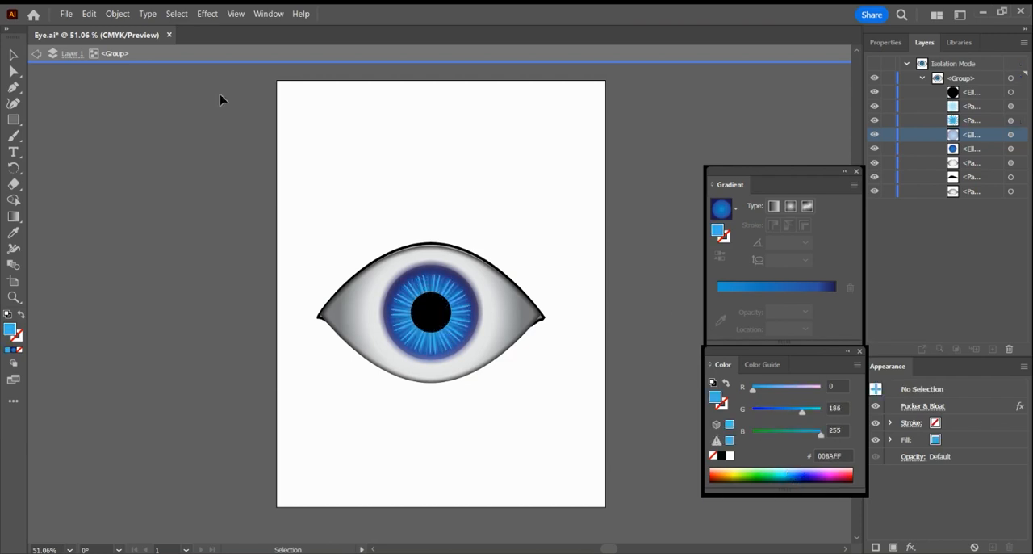